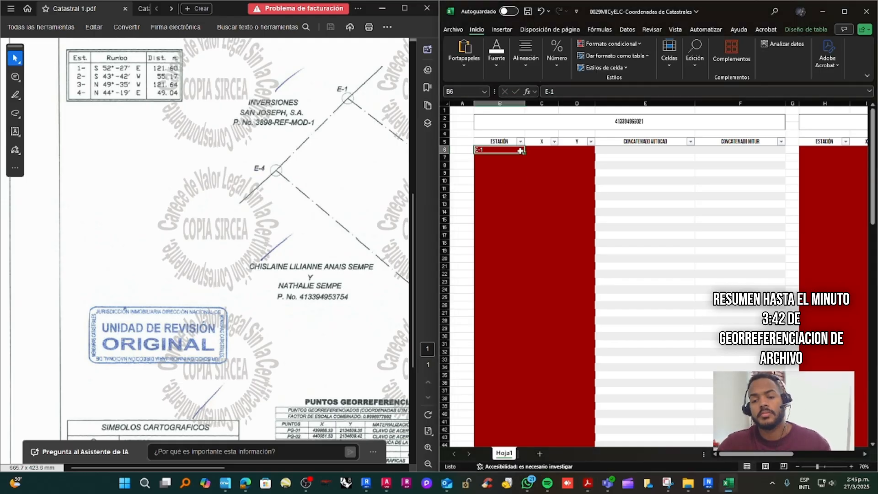
Step: Extend the first table's stations down to E-4 and enter E-1's coordinates as X 439931.73, Y 21344657.78
left_click_drag(520, 150, 520, 174)
left_click(551, 163)
scroll(219, 219, "up", 3)
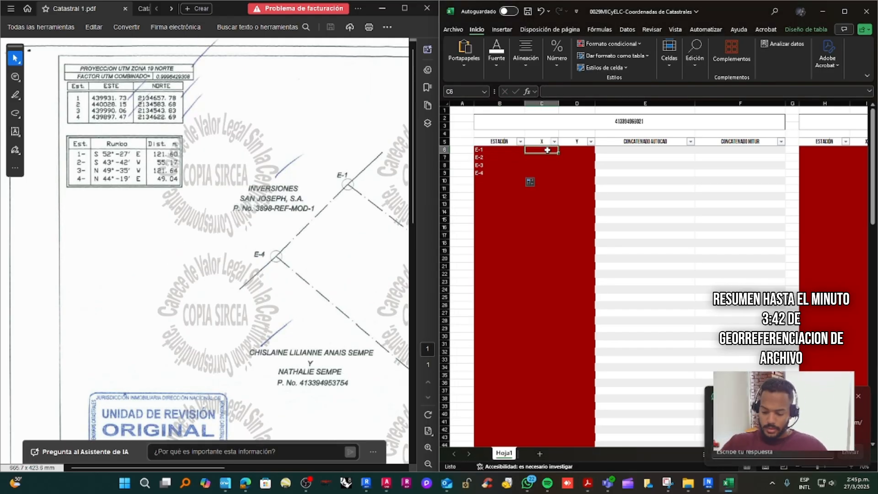
key("Tab")
type("21")
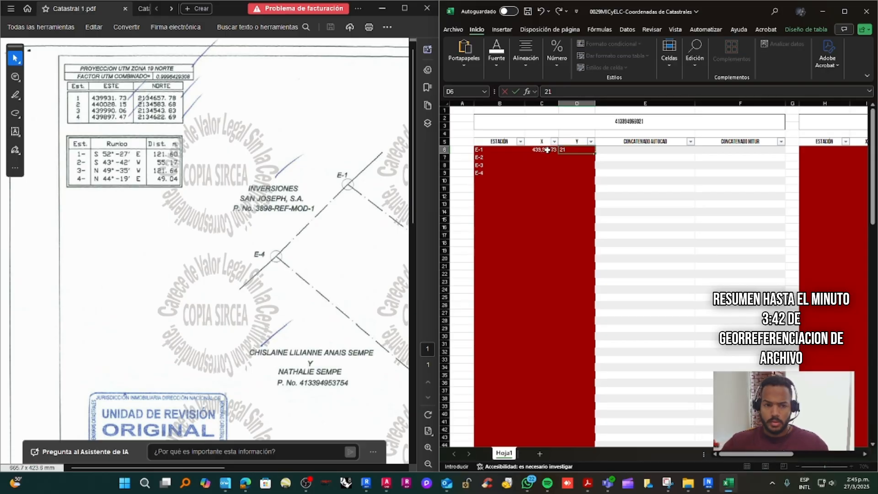
type(",344,657.78")
key("Return")
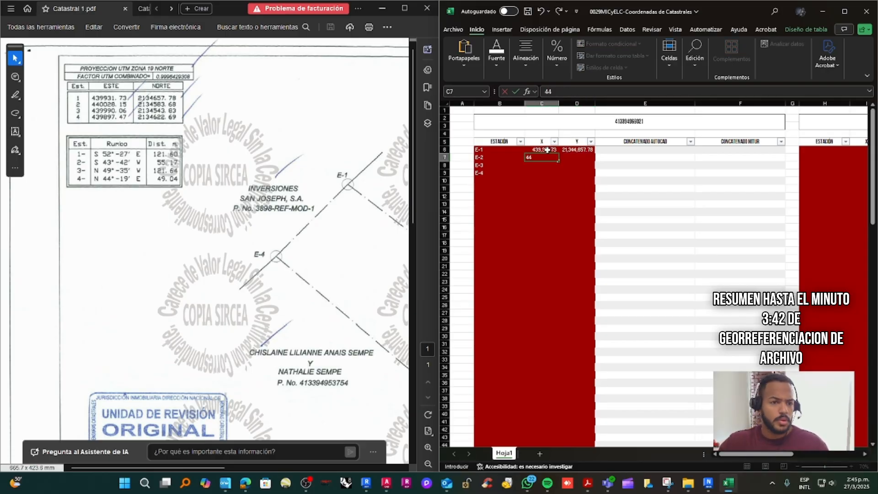
Step: Enter the coordinates of E-2 as X 440028.15, Y 2134583.68 and of E-3 as X 439990.06, Y 2134543.83
key("Tab")
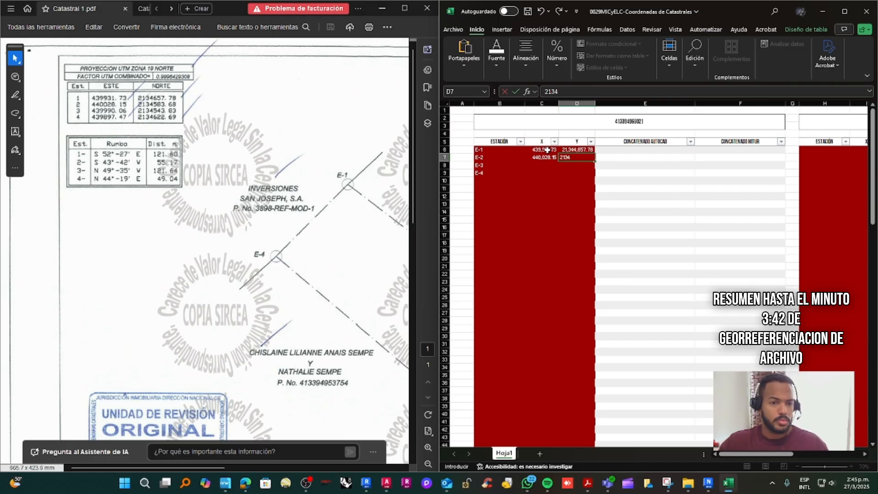
type("2,134,583.68")
key("Return")
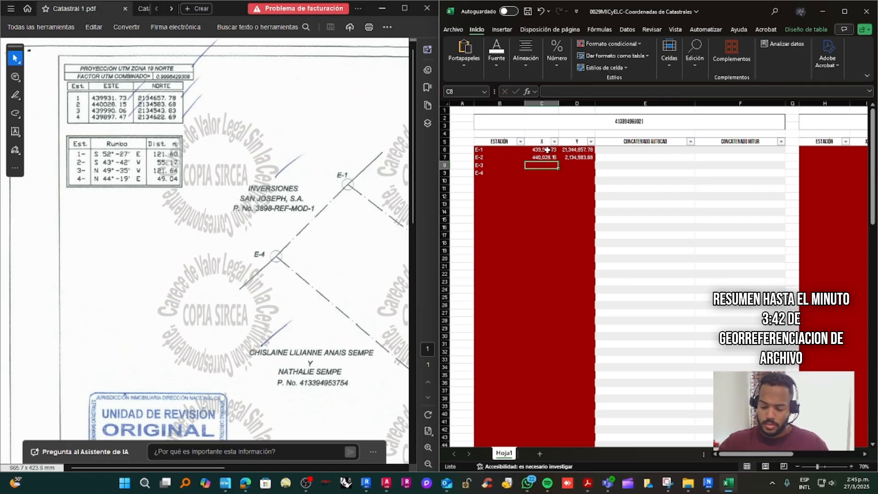
type("439,990.06")
key("Tab")
type("2,1")
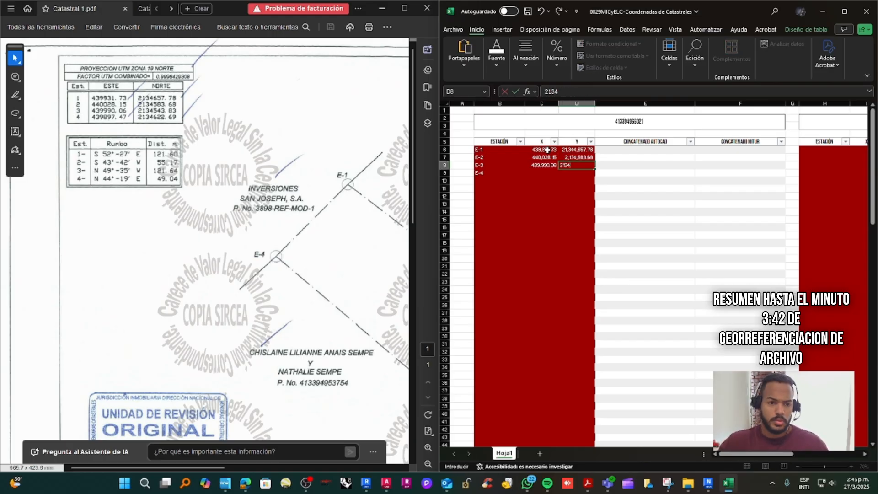
type("34,543.83")
key("Return")
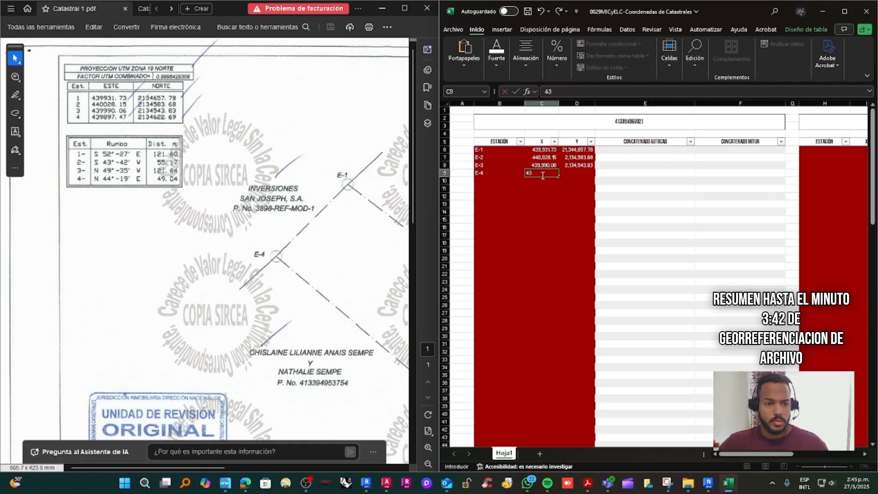
Step: Enter E-4's coordinates in the first table as X 439897.47, Y 2134622.69
type("439897.47")
left_click(577, 172)
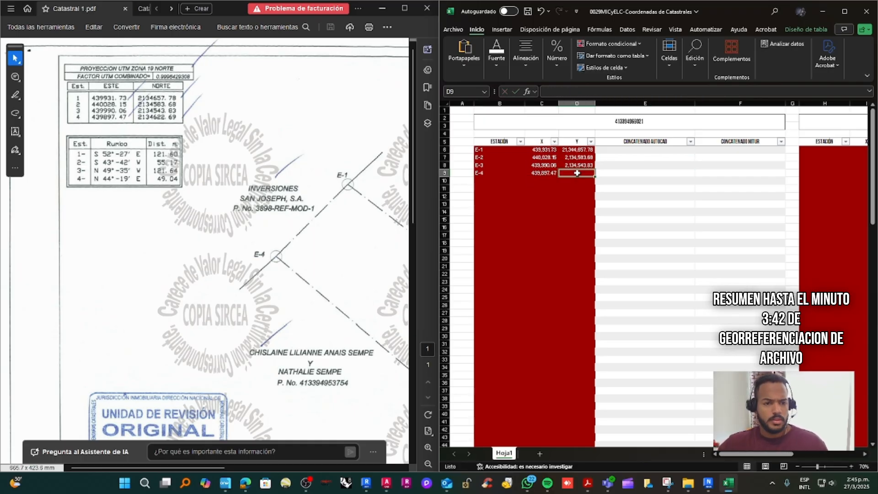
type("2,134,622.69")
left_click(613, 188)
Step: Correct E-1's Y coordinate in the first table to 2134657.78
left_click(580, 150)
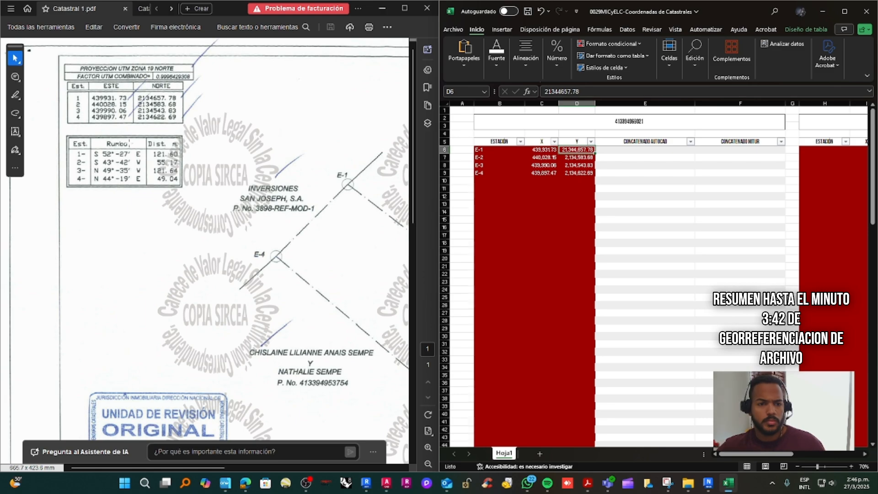
double_click(575, 149)
key("BackSpace")
left_click(626, 173)
Step: Join the X and Y values with =CONCAT([@X];[@Y]) in the first table's Concatenado AutoCAD column
left_click(651, 143)
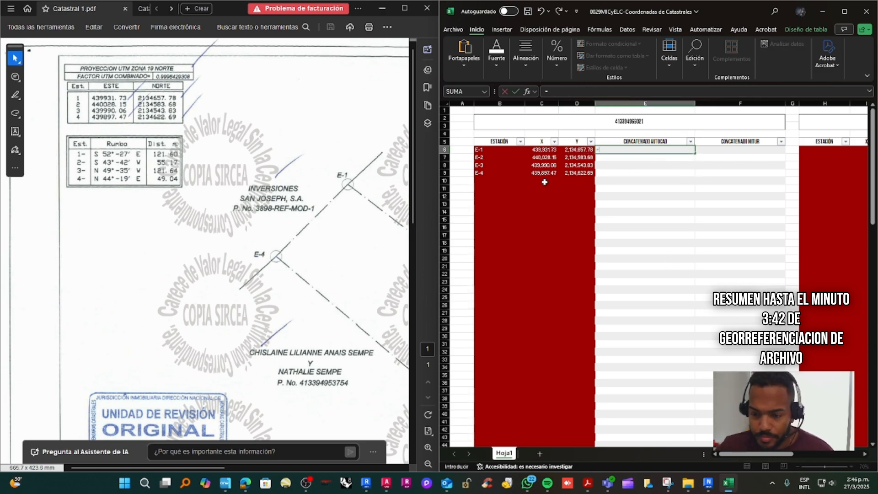
type("=CONCAT(")
left_click(483, 151)
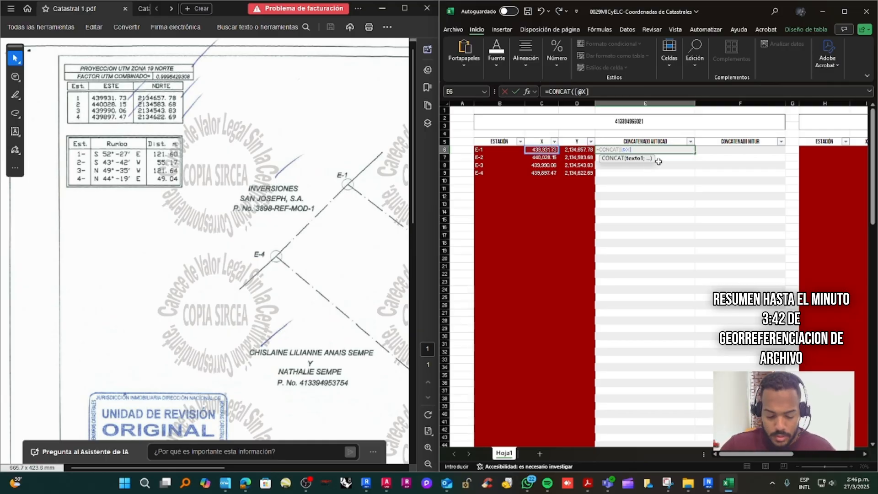
key("Return")
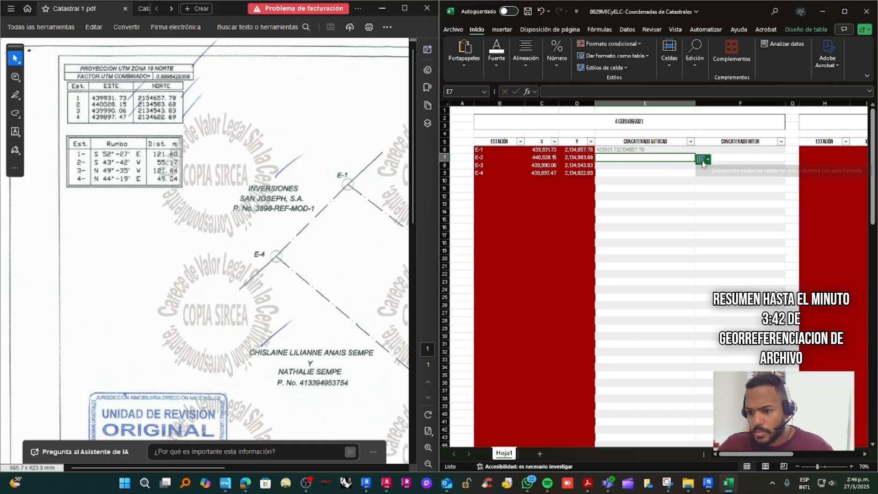
Step: Delete the empty table rows below E-4 in the first table
left_click_drag(474, 181, 473, 430)
right_click(483, 385)
mouse_move(520, 192)
left_click(624, 201)
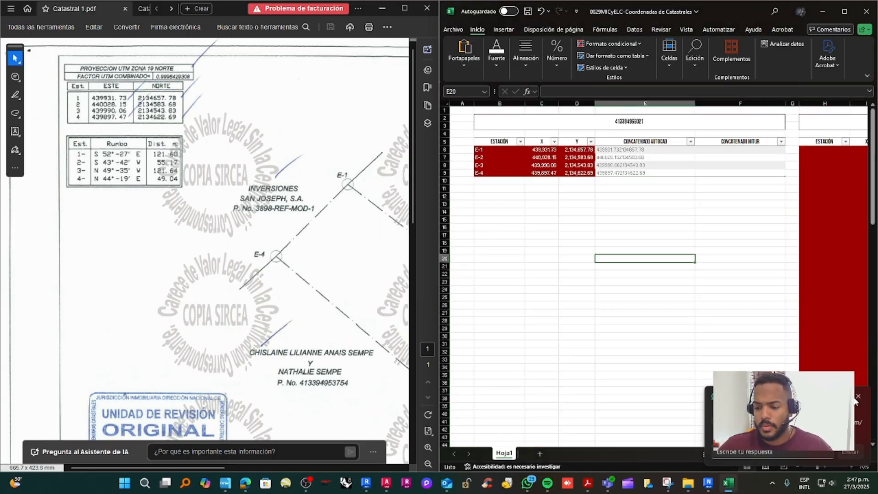
Step: Bring up Catastral 2.pdf and fill the second table's station column from E-1 to E-9
scroll(654, 275, "right", 5)
left_click(144, 9)
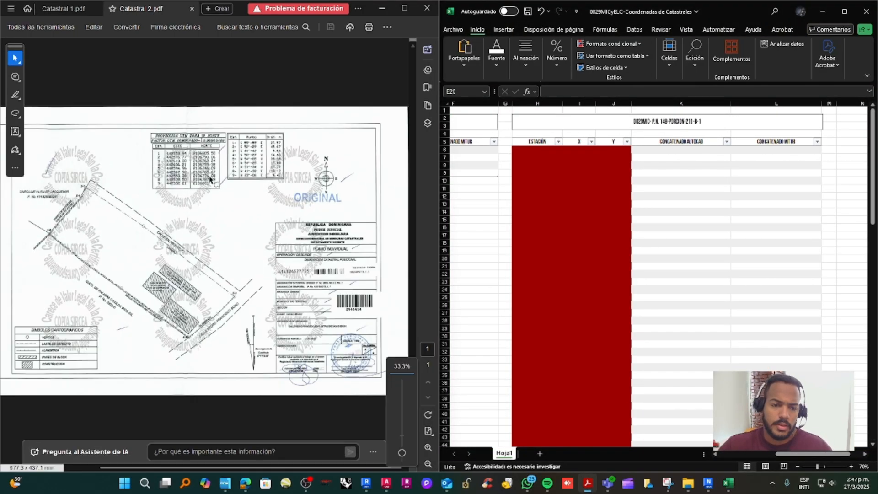
left_click(531, 150)
type("E-1")
key("ctrl+Return")
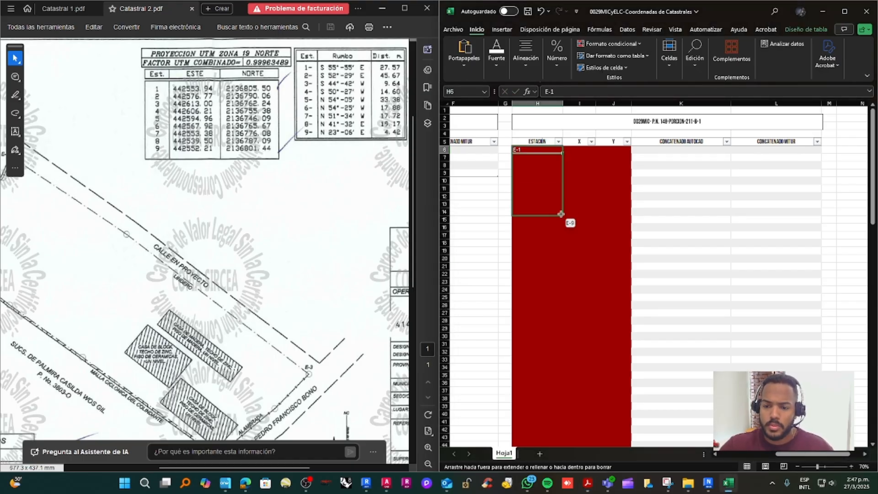
left_click_drag(561, 214, 561, 214)
Step: Delete the empty table rows below E-9 in the second table
left_click(545, 219)
key("shift+Right")
key("shift+Right")
key("ctrl+shift+Down")
right_click(552, 220)
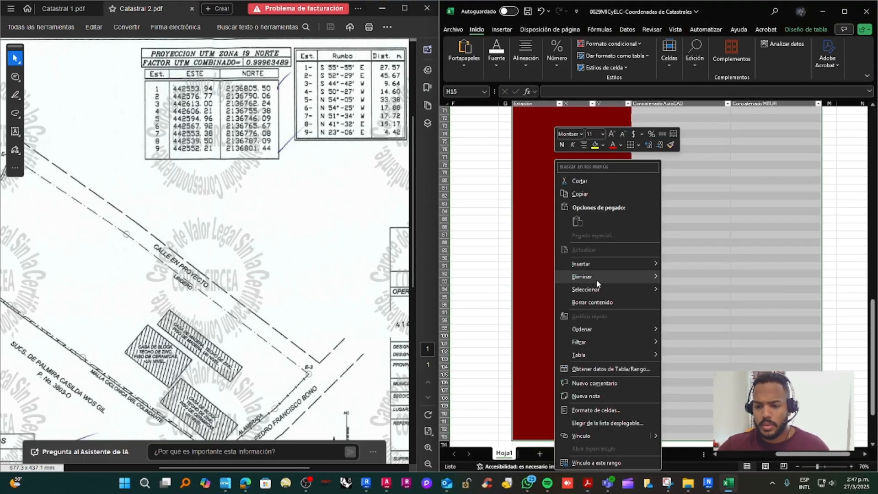
left_click(596, 278)
Step: In the second table, enter E-1 as X 442553.94, Y 2136805.50 and E-2 as X 442576.77, Y 2136790.06
left_click(580, 151)
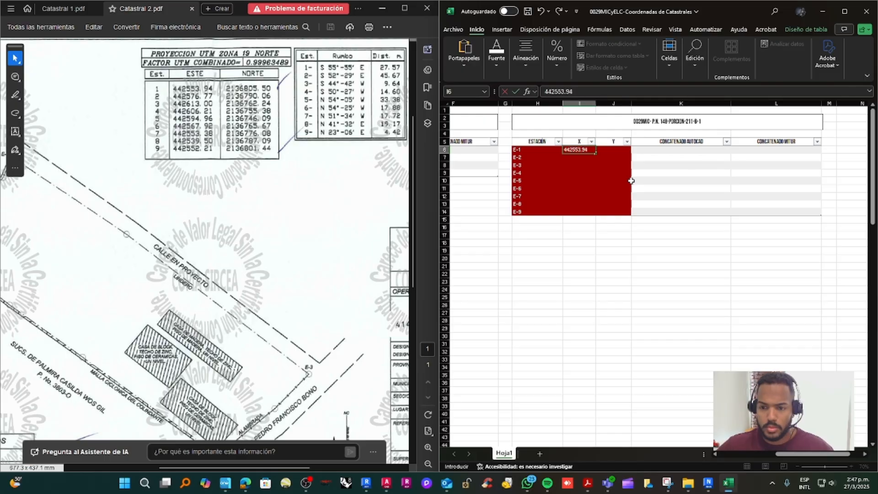
key("Tab")
type("21368805.50")
key("Return")
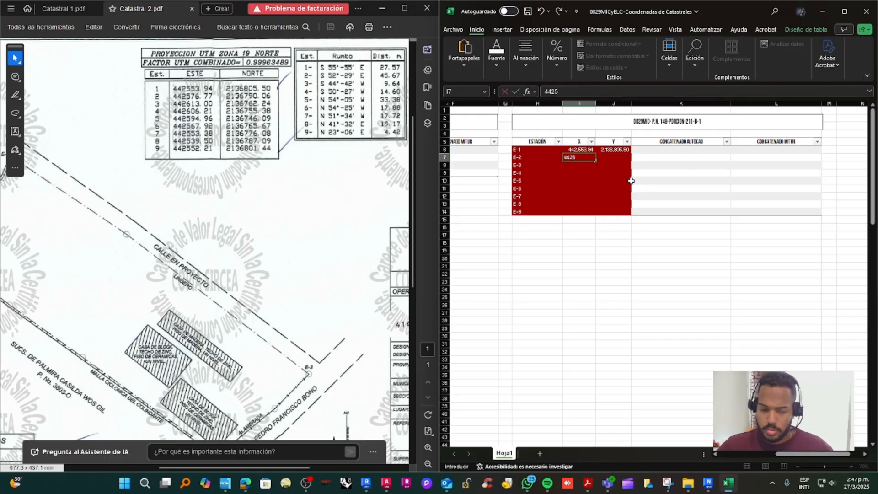
key("Tab")
type("2,13")
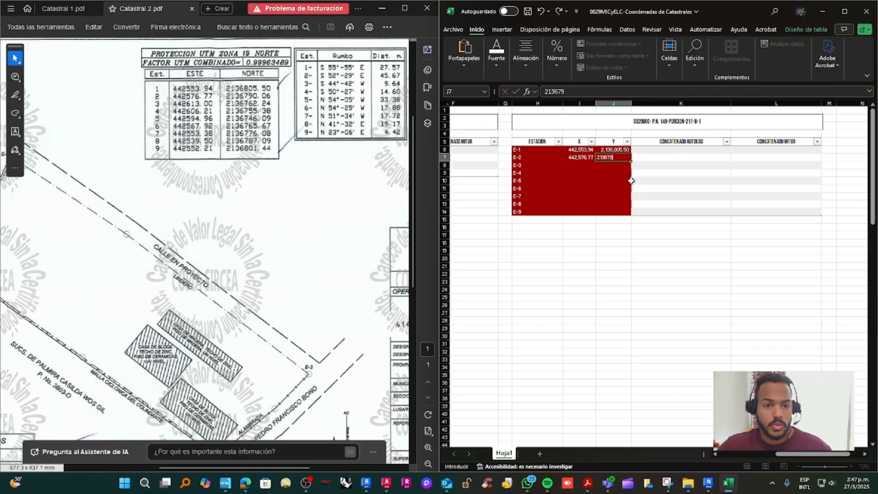
type("6,790.06")
key("Return")
Step: Enter E-3 as X 442613.00, Y 2136762.24 and E-4 as X 442606.21, Y 2136755.38 in the second table
type("442,613.0")
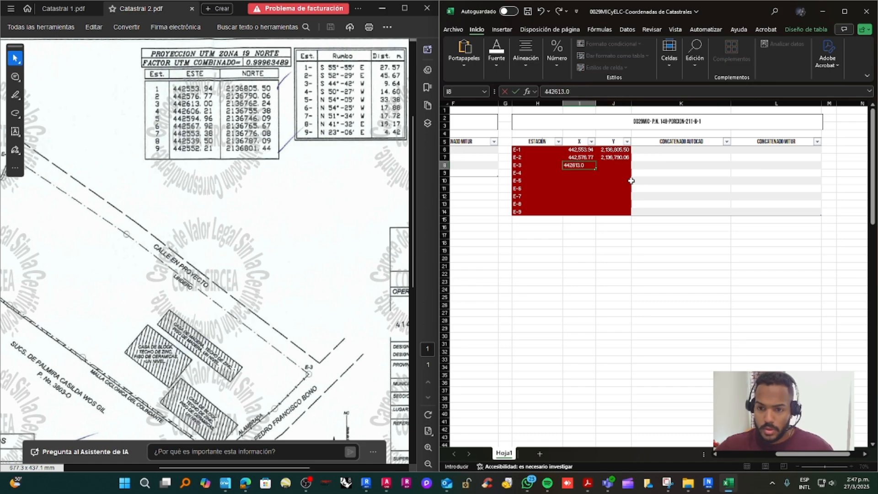
type("0")
key("Tab")
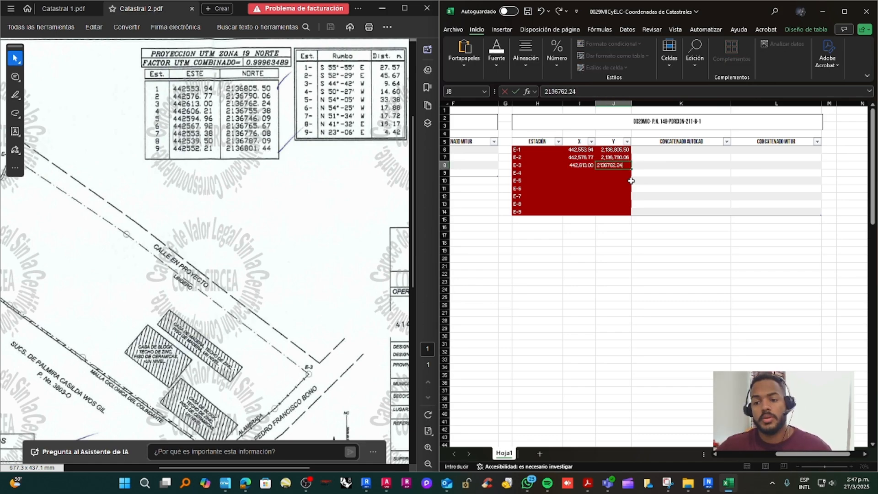
key("Return")
type("442,606.")
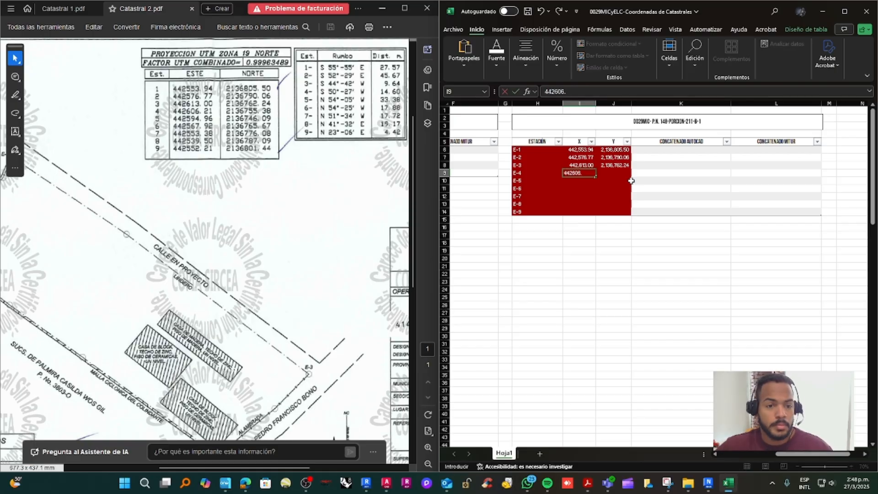
type("21")
key("Tab")
key("Return")
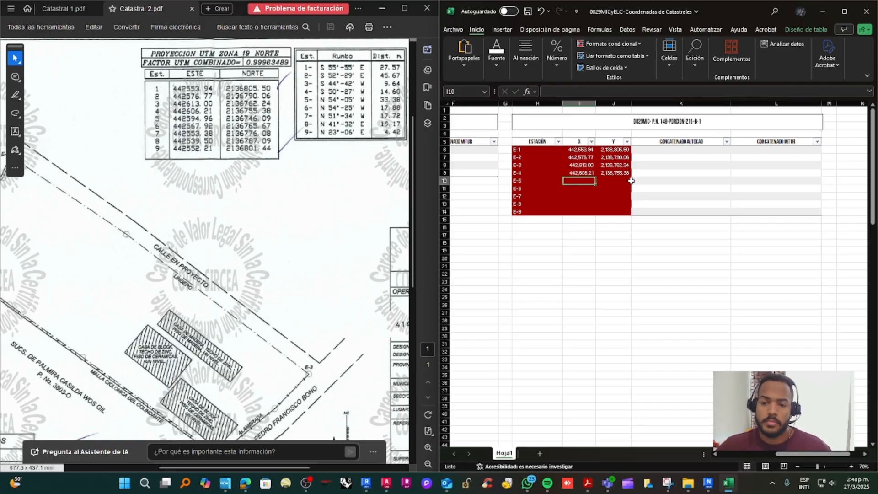
Step: Enter E-5 as X 442594.96, Y 2136746.09 and E-6 as X 442567.92, Y 2134765.67 in the second table
type("442,594.96")
key("Tab")
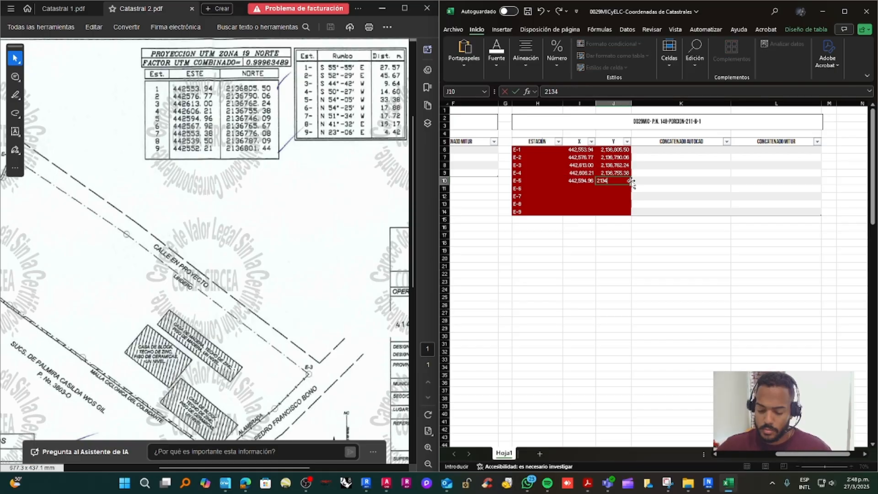
type("2136746.09")
key("Return")
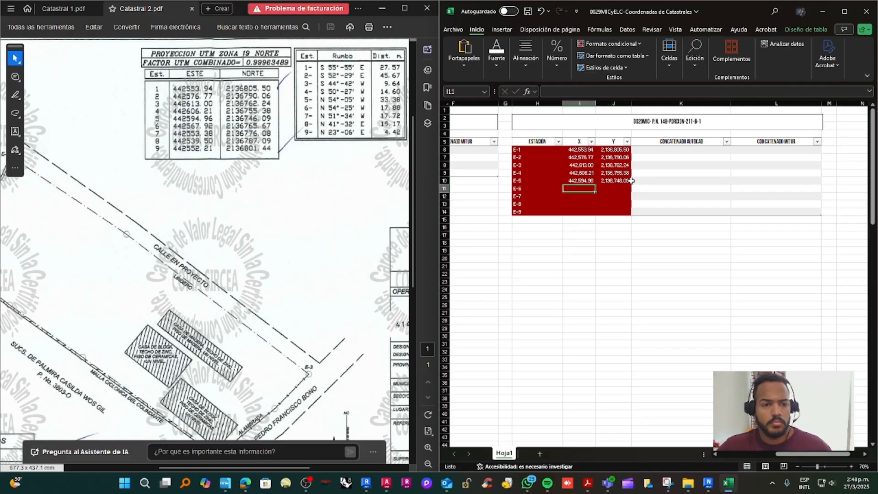
type("442567.92")
key("Tab")
type("2134765.67")
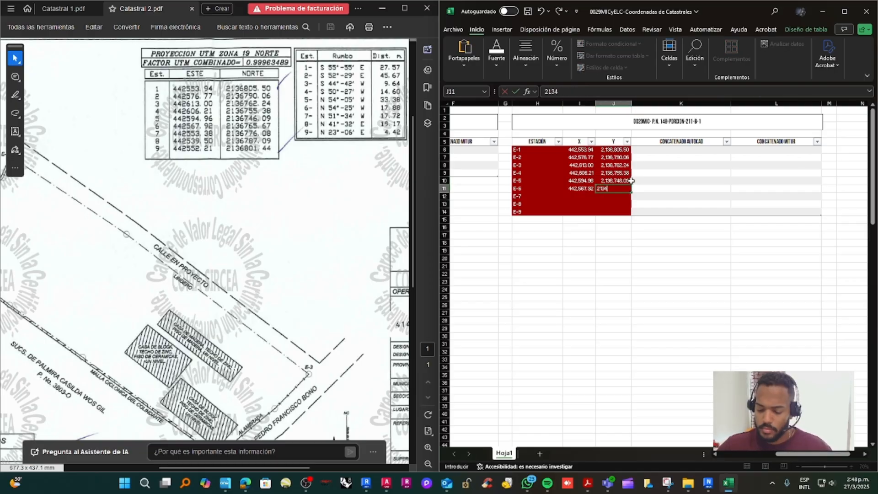
key("Return")
Step: Enter E-7 as X 442553.38, Y 2134776.08 and E-8 as X 442539.50, Y 2136787.09 in the second table
type("442,553.38")
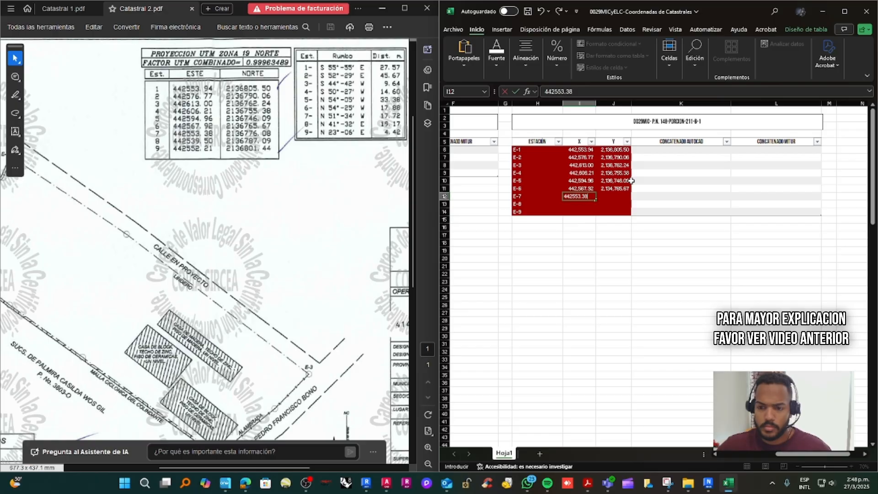
key("Tab")
type("2,134,778.08")
key("Return")
type("442")
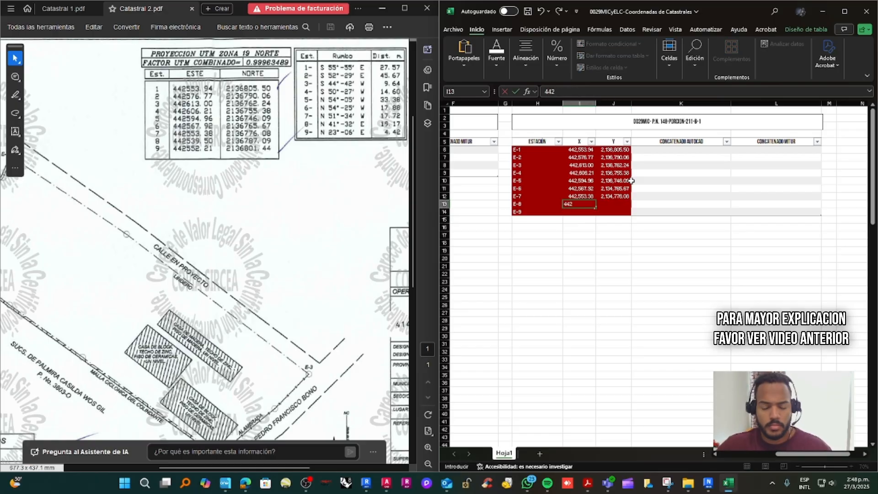
type(",539.50")
key("Tab")
type("2136787")
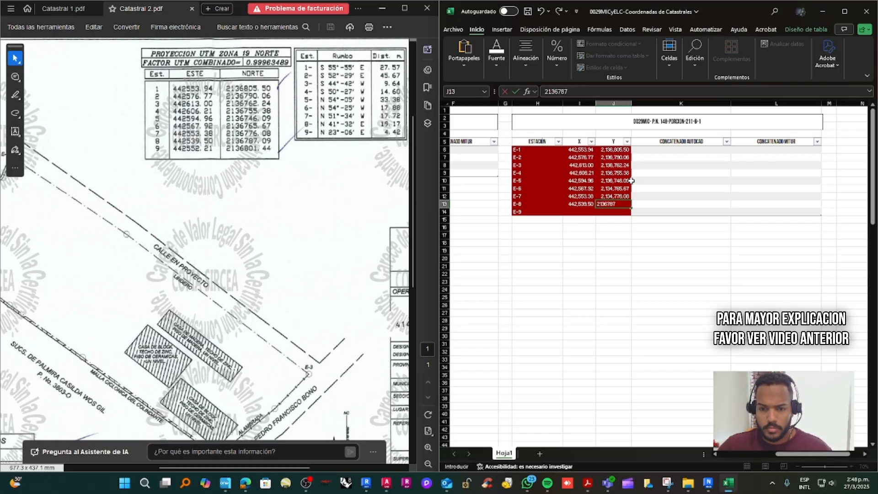
key("Return")
Step: Enter E-9's coordinates in the second table as X 442552.21, Y 2136801.44
type("442552.21")
key("Tab")
type("2136")
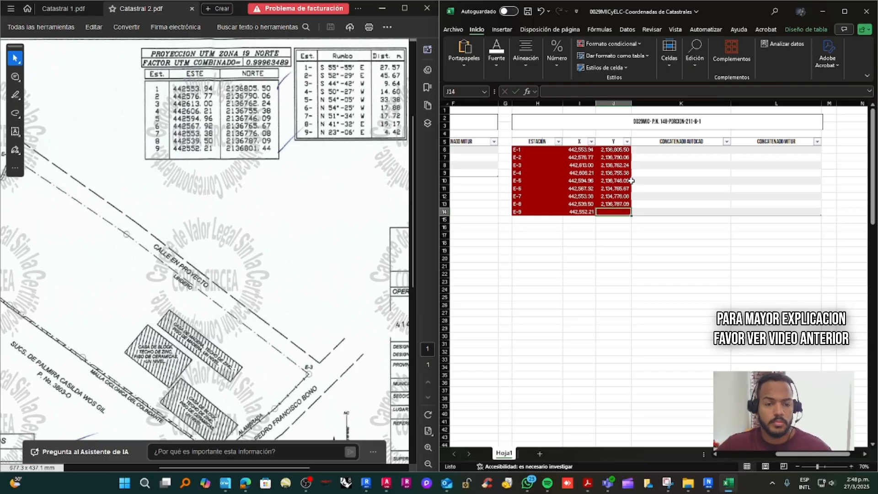
type("801.44")
key("Return")
left_click_drag(802, 455, 741, 457)
left_click(652, 147)
scroll(732, 174, "right", 3)
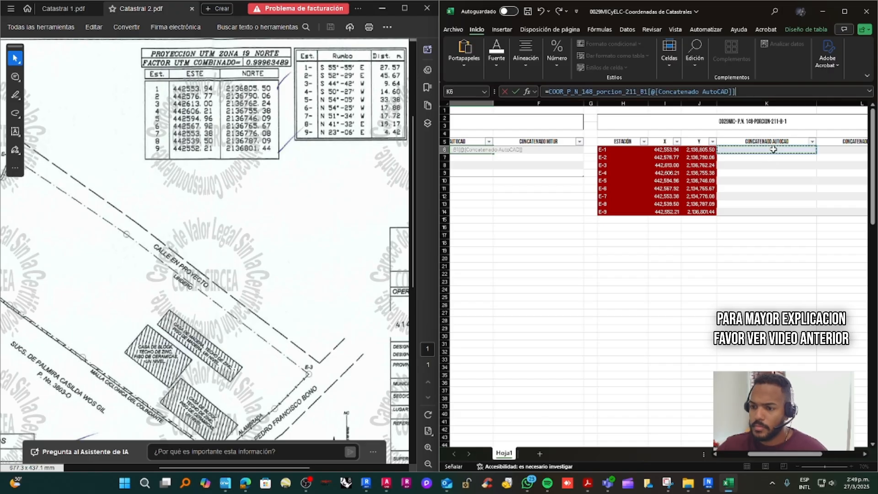
scroll(777, 181, "left", 3)
left_click_drag(623, 93, 549, 91)
right_click(554, 89)
left_click(588, 111)
scroll(685, 158, "right", 4)
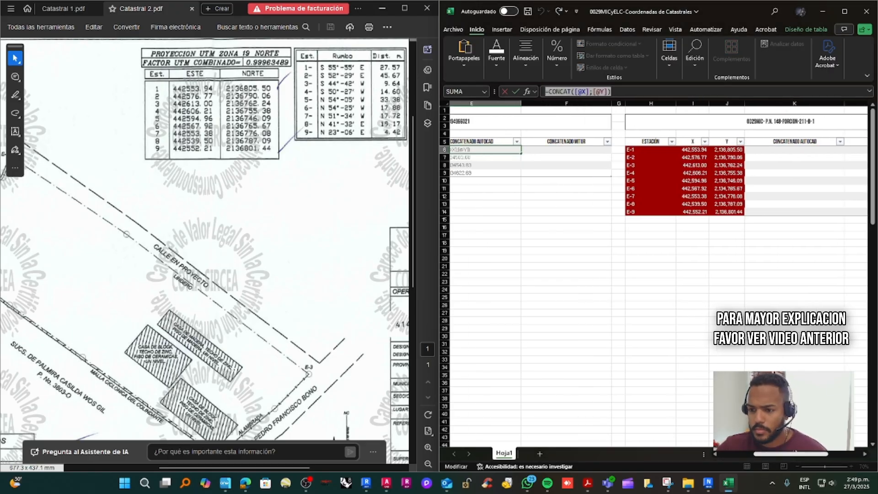
left_click(716, 149)
triple_click(738, 93)
right_click(747, 91)
left_click(769, 139)
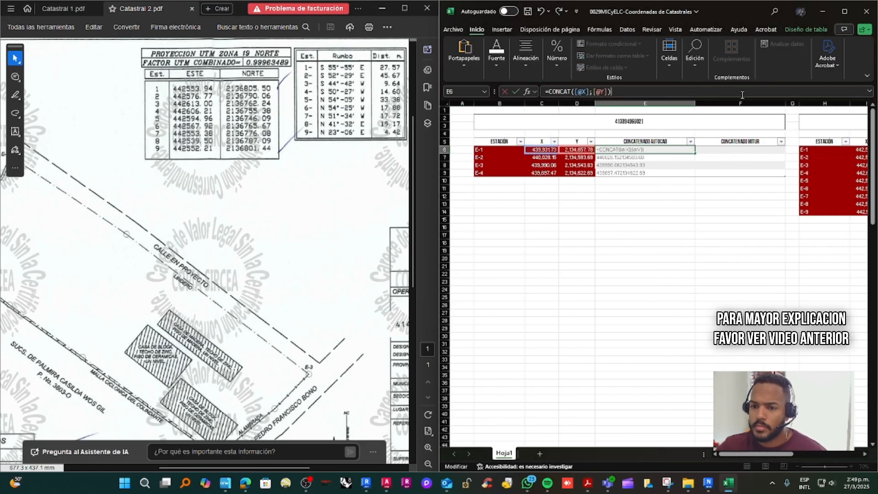
Step: Copy the formula =CONCAT([@X];[@Y]) from the first table into the second table's Concatenado AutoCAD column
left_click_drag(779, 455, 814, 458)
left_click_drag(617, 92, 544, 92)
left_click(640, 92)
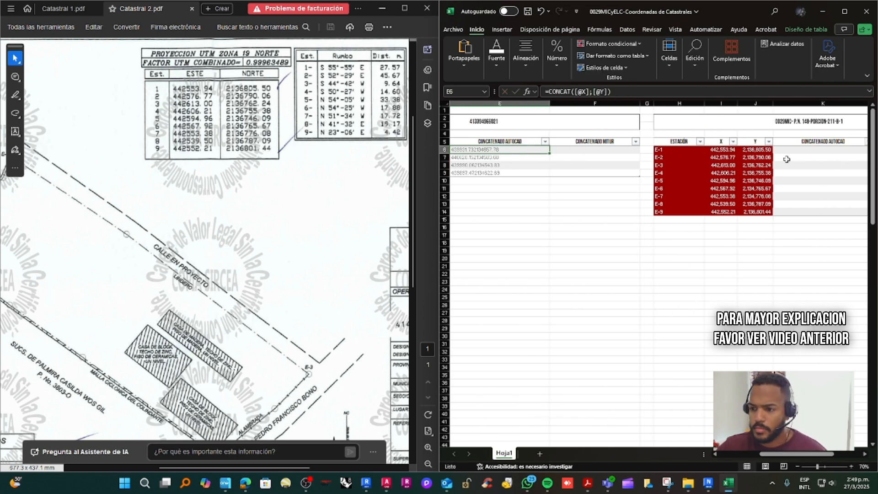
left_click(789, 151)
left_click(653, 95)
key("ctrl+v")
key("Return")
left_click(779, 159)
left_click(787, 171)
left_click_drag(816, 458, 831, 458)
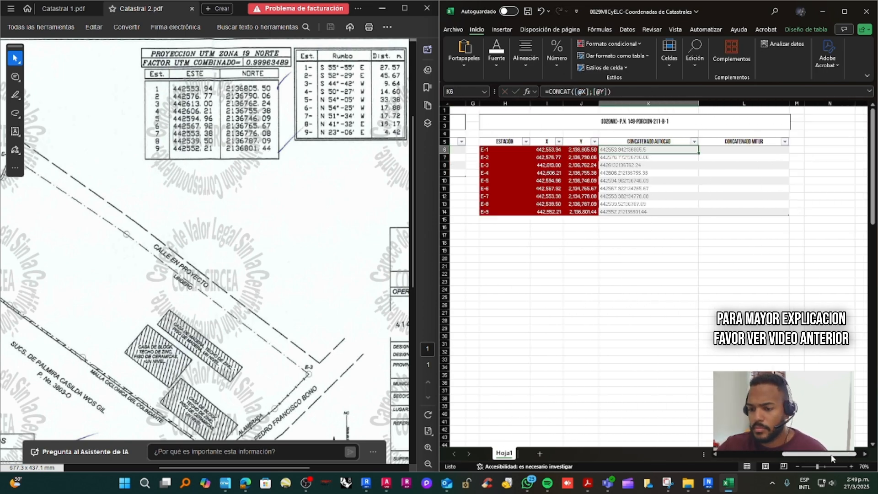
left_click(731, 157)
left_click(724, 150)
left_click(600, 94)
key("ctrl+v")
left_click(574, 93)
left_click(522, 151)
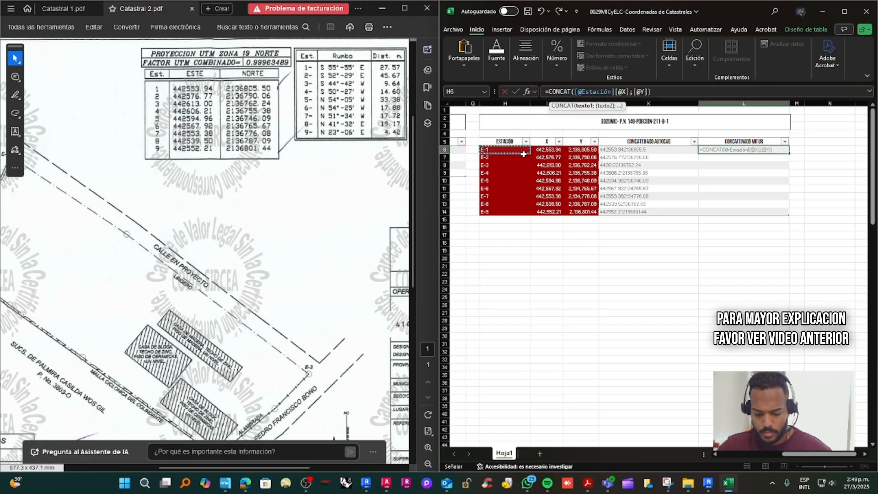
type(";")
left_click(516, 92)
left_click(637, 94)
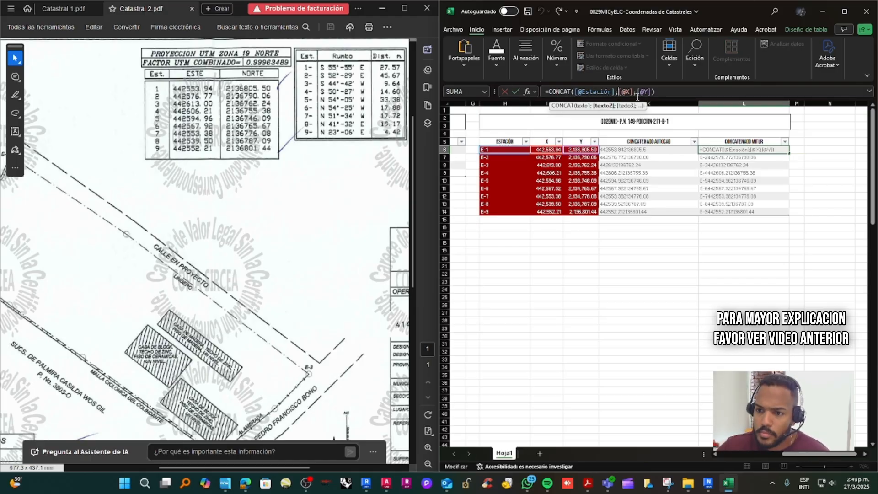
type(";")
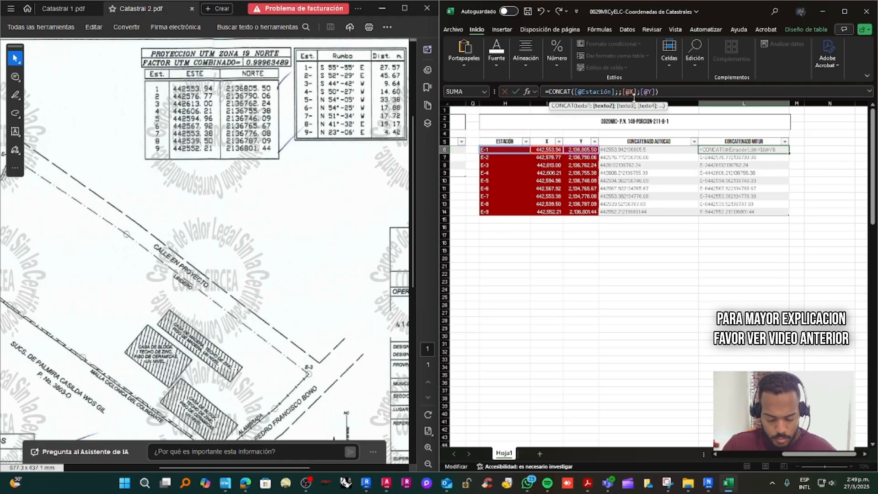
type("\" \"")
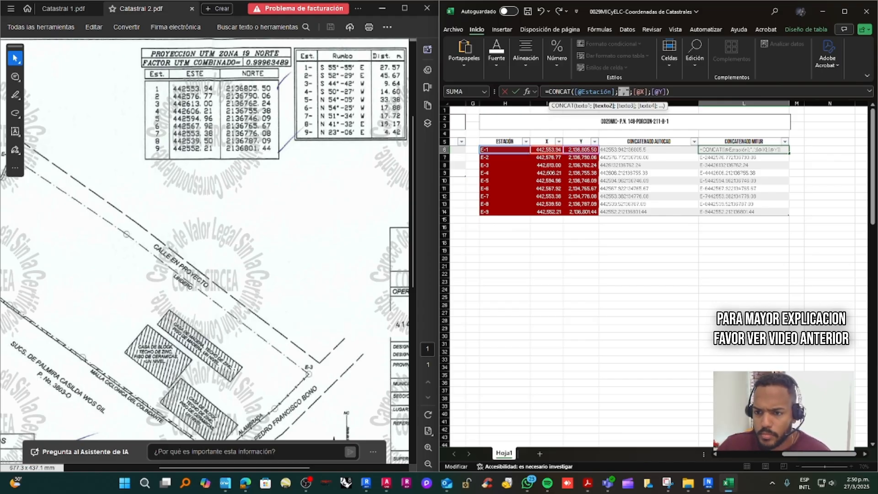
left_click(651, 92)
type(";")
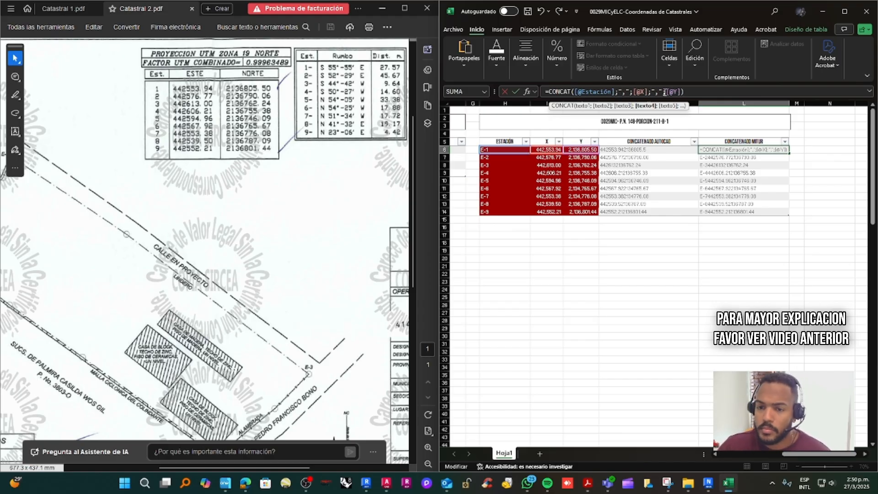
left_click(516, 92)
Step: Change the second table's Concatenado AutoCAD formula to =CONCAT([@X];",";[@Y]) in all rows
left_click(666, 151)
left_click(590, 91)
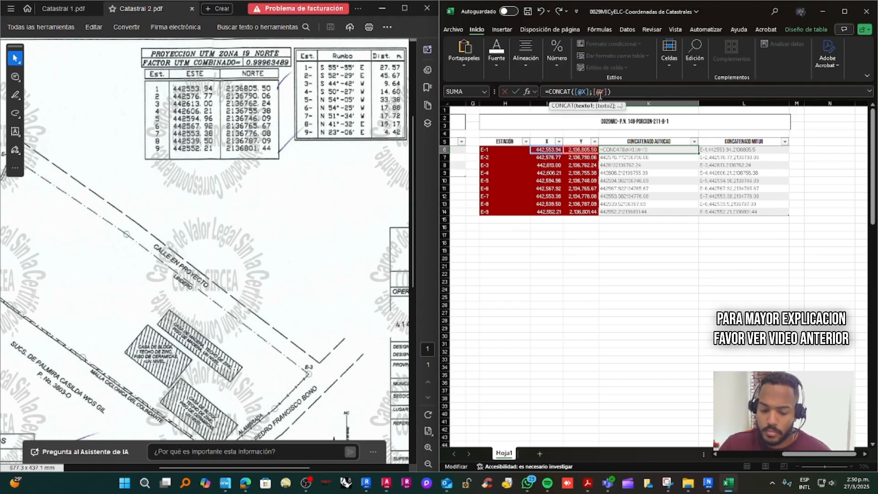
left_click(516, 92)
left_click(705, 159)
left_click(731, 171)
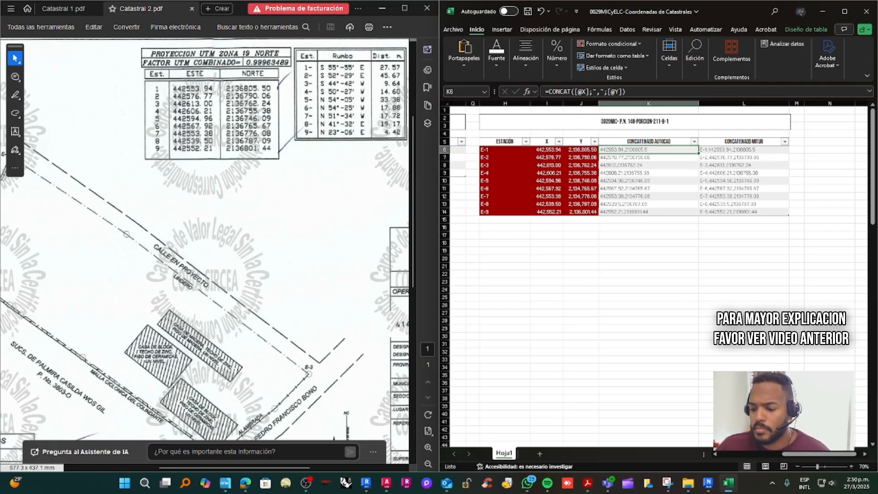
left_click(760, 151)
left_click_drag(690, 92, 543, 92)
key("ctrl+c")
left_click(515, 92)
scroll(709, 151, "left", 5)
left_click(709, 149)
left_click(590, 93)
key("ctrl+v")
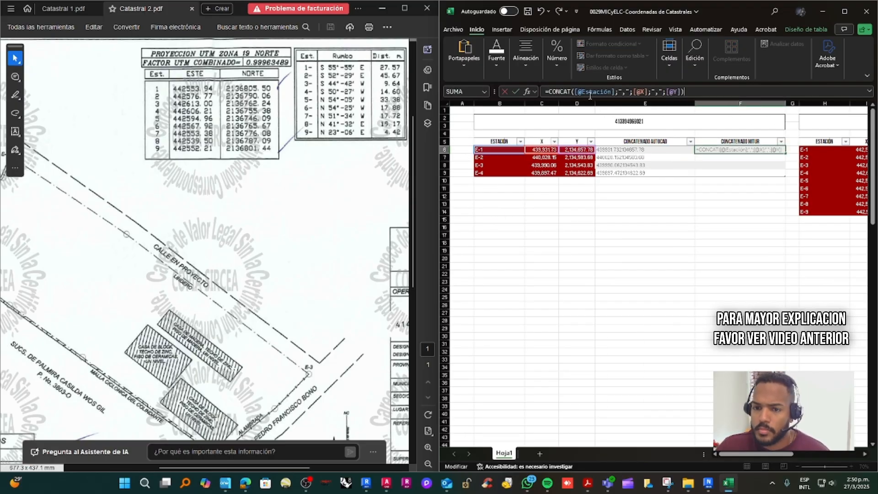
key("Return")
Step: Change the first table's Concatenado AutoCAD formula to =CONCAT([@X];",";[@Y]) in all rows
left_click(642, 150)
left_click(594, 93)
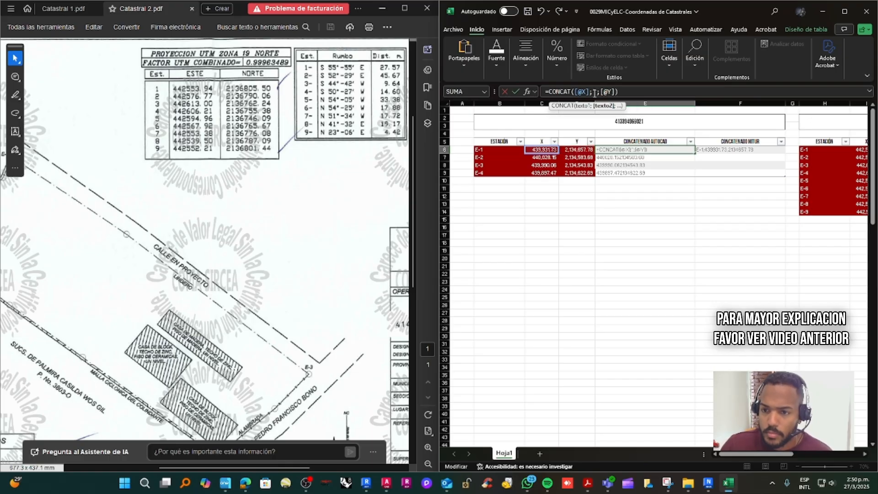
left_click(516, 92)
left_click(703, 158)
left_click(732, 170)
Step: Fill the first table's Concatenado Mitur formula from E-1 down to E-4
left_click(717, 150)
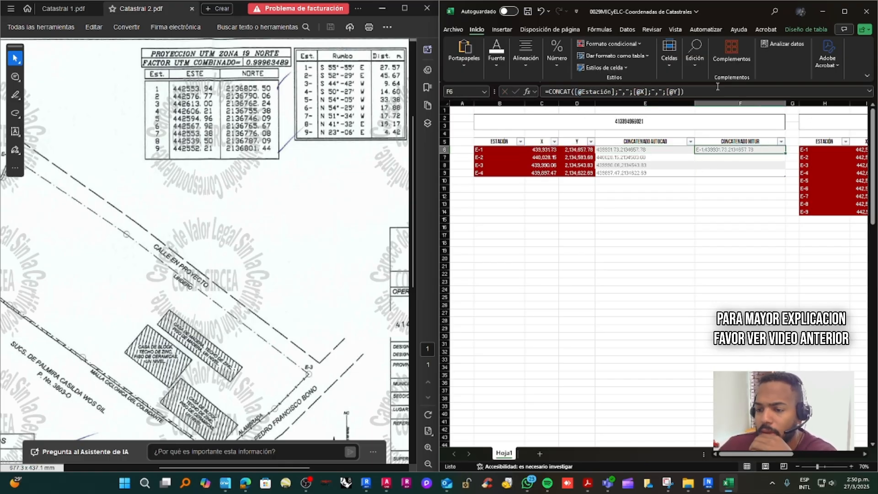
left_click(713, 92)
left_click(516, 91)
left_click(693, 91)
left_click(516, 92)
left_click(793, 159)
left_click(804, 170)
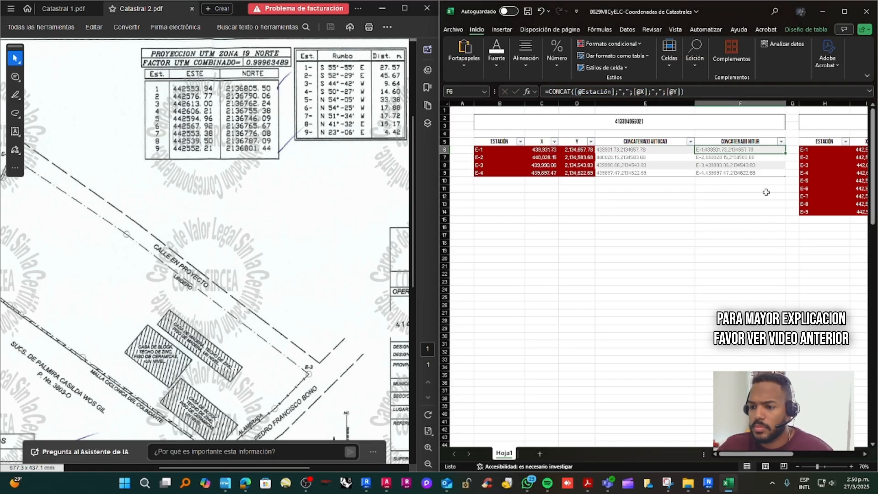
Step: Maximize the workbook and copy the first table's Concatenado AutoCAD coordinates for E-1 to E-4
left_click(748, 250)
left_click(383, 8)
left_click_drag(741, 11, 558, 1)
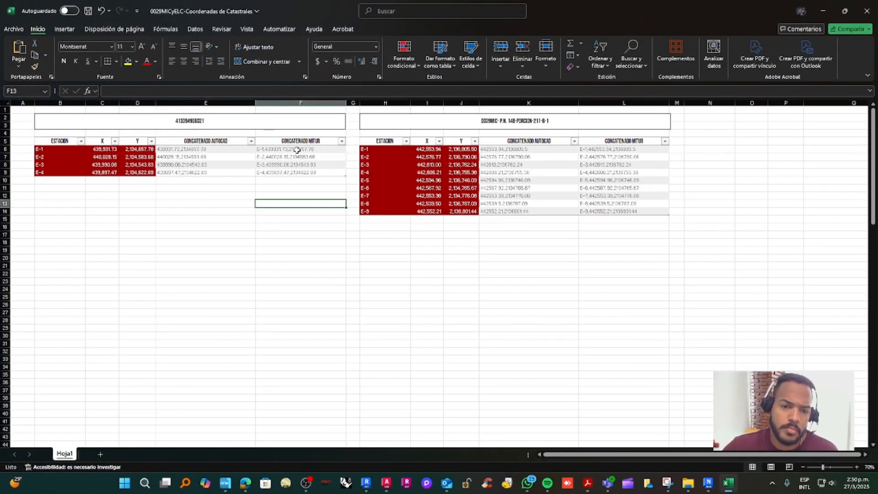
left_click_drag(215, 149, 221, 170)
Step: Switch to AutoCAD and draw a closed polyline through the four copied coordinates of the first table
left_click(386, 482)
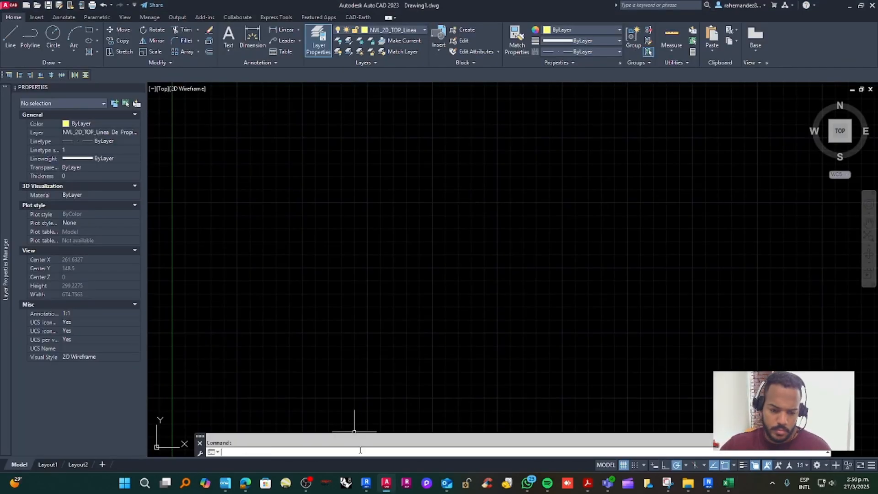
type("pl")
key("Return")
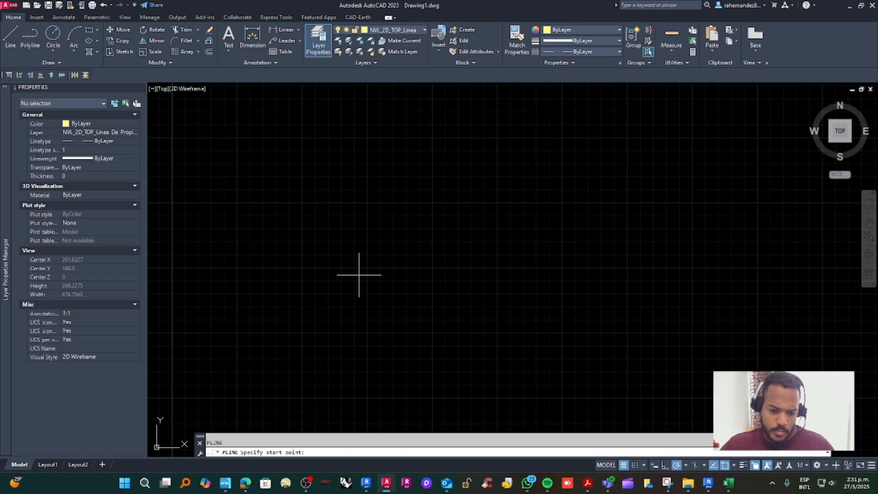
right_click(327, 451)
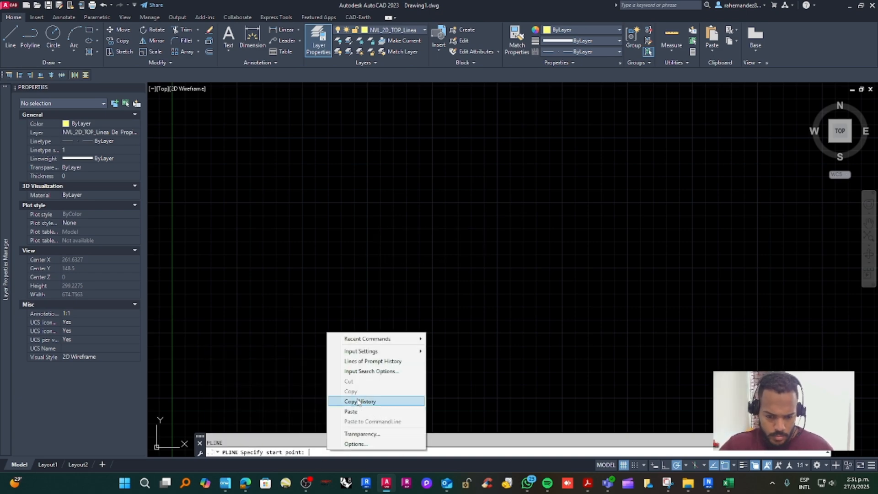
left_click(359, 411)
key("Escape")
middle_click(465, 288)
middle_click(465, 289)
Step: Place points at the four copied coordinates using the Point command with MULTIPLE
left_click(366, 450)
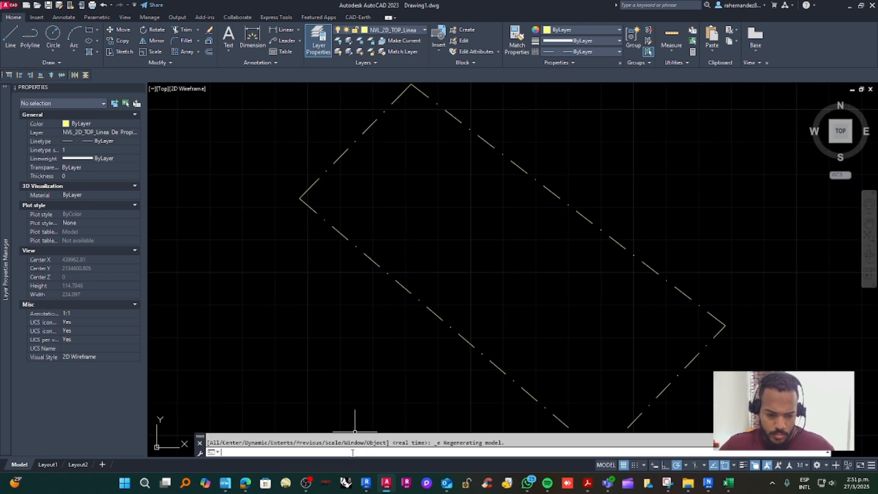
type("MULTIPLE")
key("Return")
type("POINT Specify a point:")
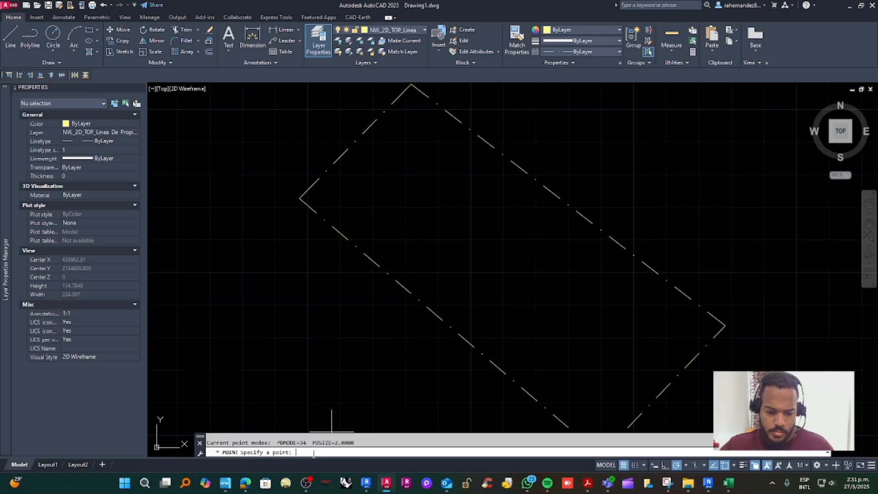
right_click(314, 453)
left_click(346, 412)
key("Escape")
Step: Select all similar points on the first plot and assign them to the red layer
left_click(300, 198)
right_click(300, 198)
left_click(334, 350)
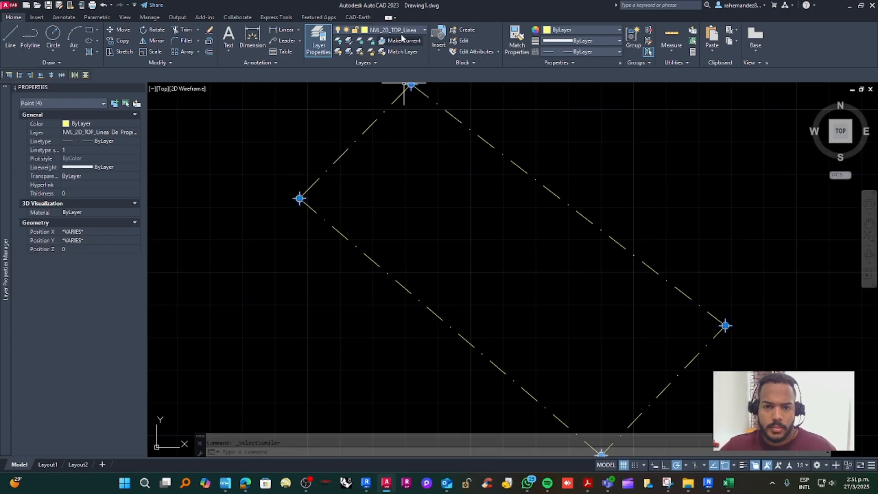
left_click(401, 31)
left_click(404, 69)
key("Escape")
middle_click(439, 150)
middle_click(440, 150)
Step: Switch to Excel and copy the second table's Concatenado AutoCAD coordinates for E-1 to E-9
left_click(727, 483)
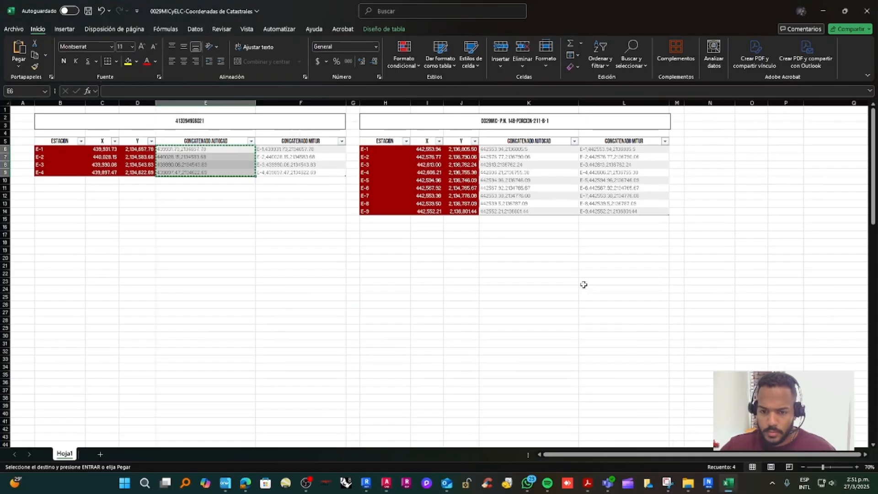
left_click(584, 286)
left_click(584, 149)
left_click_drag(558, 148, 523, 210)
right_click(521, 204)
left_click(547, 193)
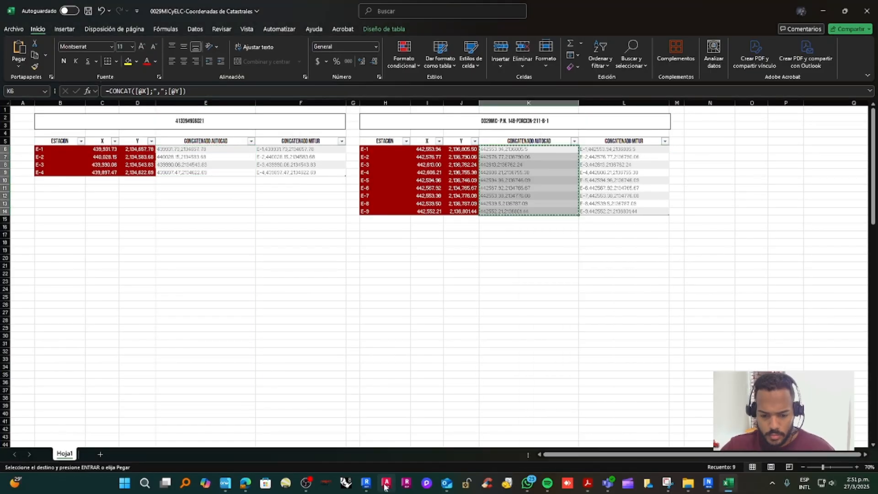
Step: Switch to AutoCAD and try to draw the second plot as a closed polyline through the nine pasted coordinates
left_click(386, 484)
scroll(447, 237, "down", 2)
left_click(411, 429)
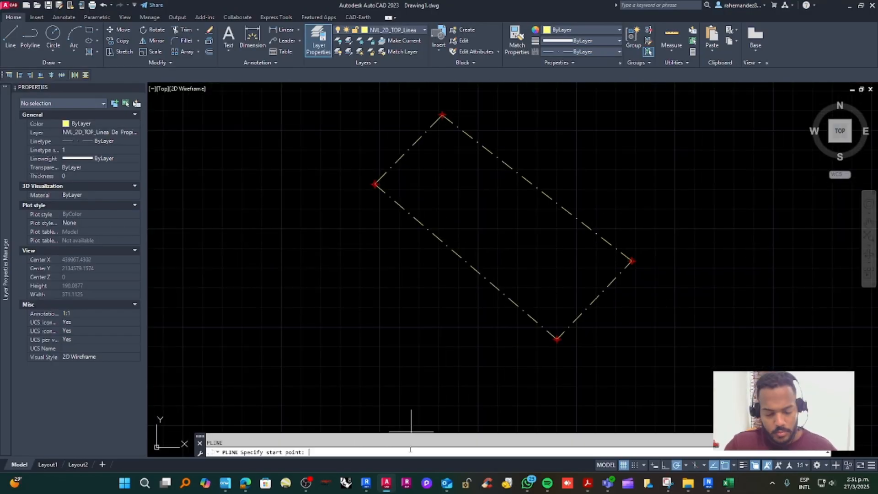
right_click(360, 453)
left_click(386, 397)
type("c")
key("Return")
middle_click(420, 344)
middle_click(420, 344)
scroll(439, 166, "up", 10)
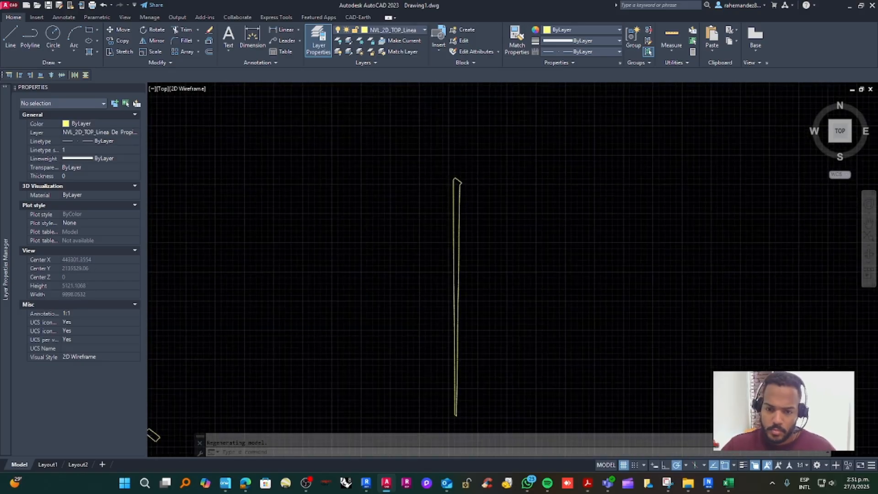
Step: Set the Catastral 2.pdf plan and the AutoCAD drawing side by side and compare the second plot's outline with the plan
left_click(587, 482)
left_click(543, 441)
scroll(291, 257, "down", 1)
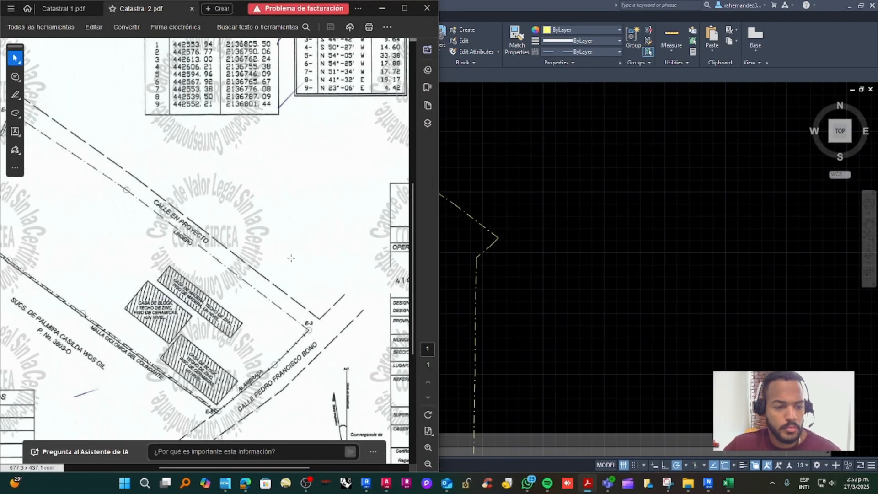
scroll(295, 258, "down", 1, "ctrl")
left_click_drag(530, 5, 877, 160)
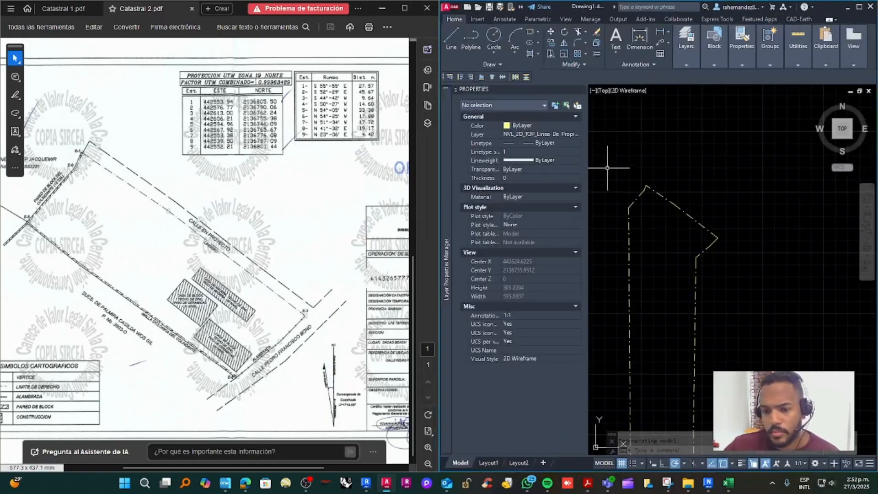
scroll(631, 191, "up", 5)
scroll(630, 194, "down", 12)
scroll(630, 192, "up", 10)
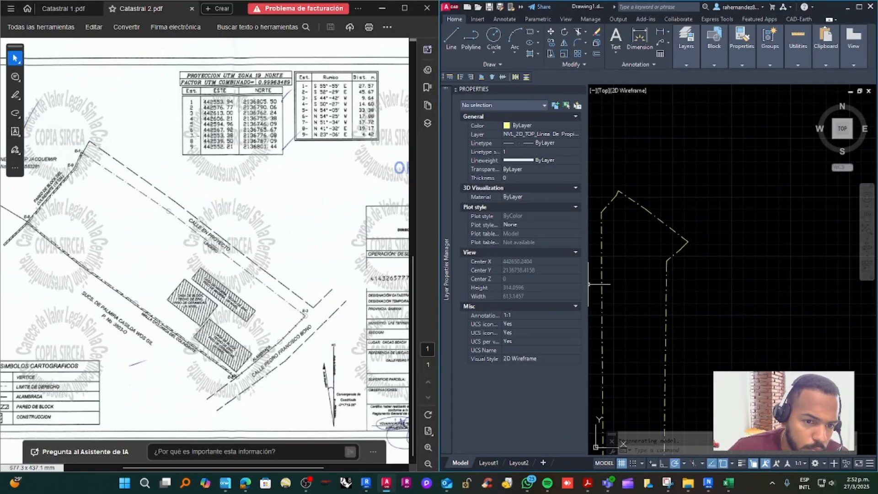
Step: Switch to Excel beside the plan and correct the second table's Y values to 2136765.67 for E-6 and 2136776.08 for E-7
left_click(727, 483)
key("super+Right")
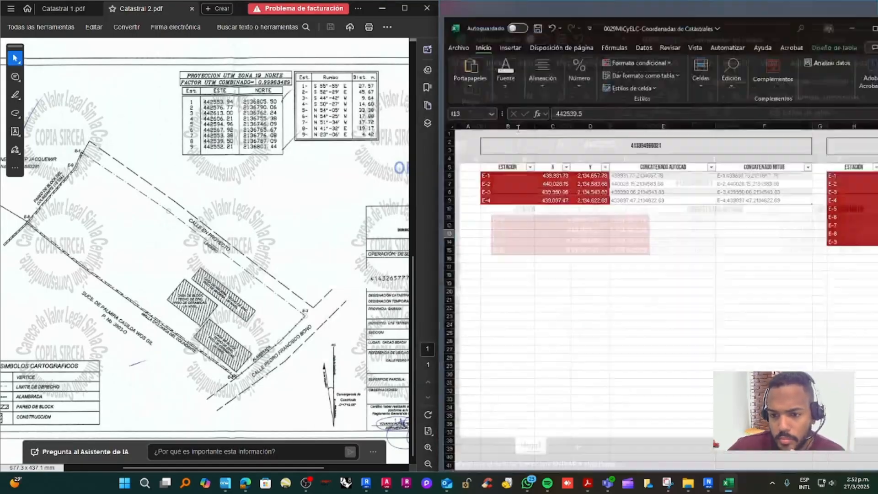
left_click_drag(733, 456, 772, 455)
left_click(660, 196)
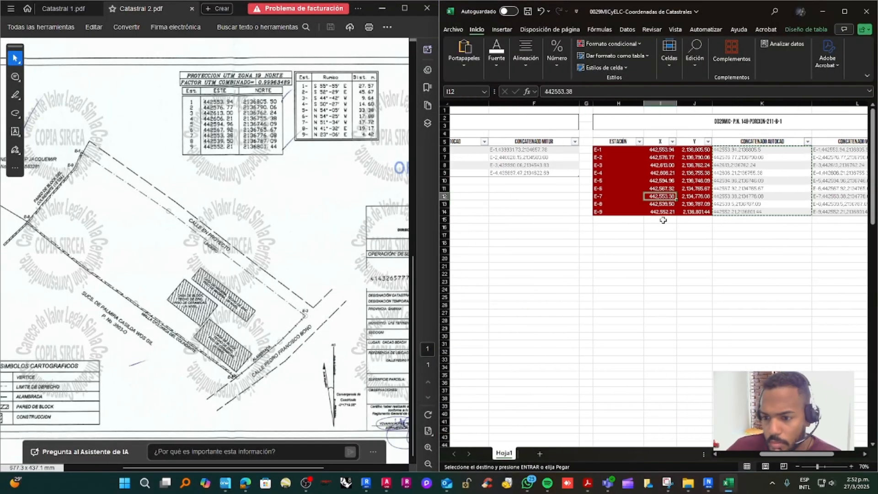
key("Escape")
key("Up")
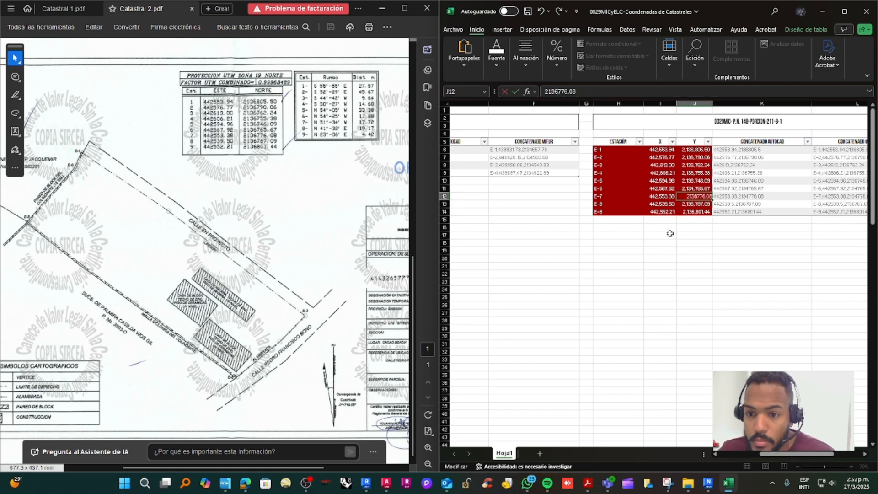
left_click(692, 257)
Step: Copy the corrected Concatenado AutoCAD coordinates of stations E-1 to E-9 from the second table
scroll(711, 234, "right", 3)
left_click_drag(658, 150, 662, 210)
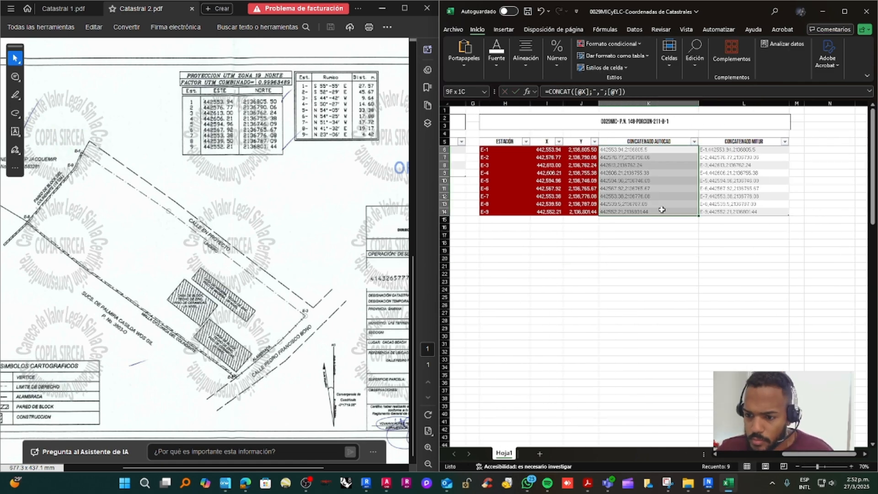
right_click(662, 210)
left_click(691, 197)
Step: Switch to AutoCAD and replace the wrong outline with a closed polyline drawn from the corrected coordinates
left_click(386, 484)
type("pl")
key("Return")
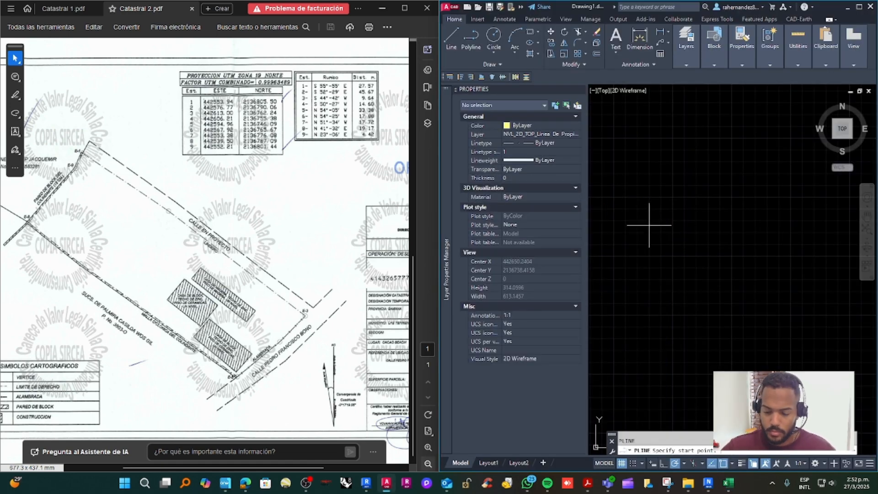
left_click(755, 410)
type("c")
key("Return")
scroll(733, 278, "down", 12)
scroll(670, 313, "up", 4)
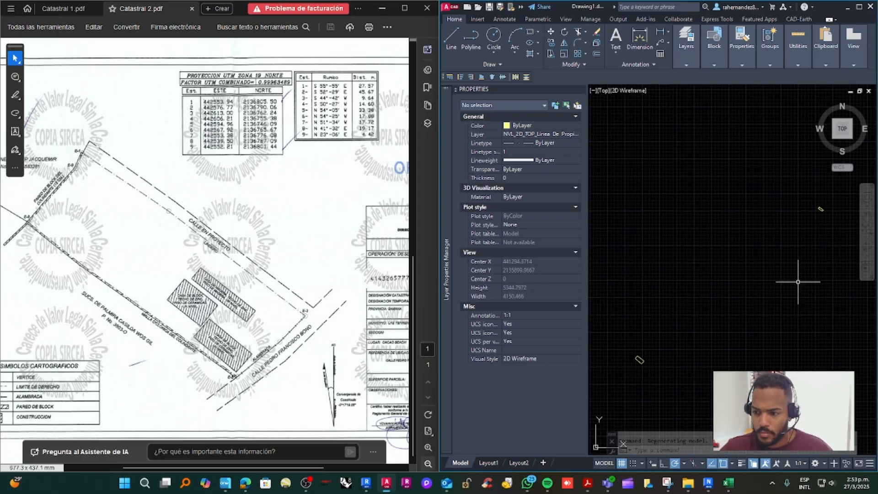
Step: Place points at the nine copied coordinates of the second plot using the Point command with MULTIPLE
scroll(825, 206, "up", 11)
type("multiple")
key("Return")
type("p")
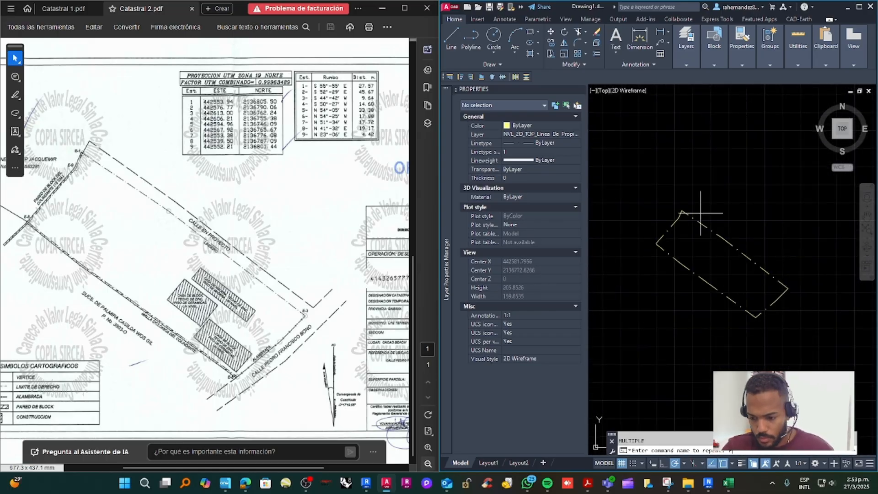
key("Escape")
Step: Select all similar points on the second plot and assign them to the red layer
left_click(722, 238)
right_click(723, 238)
left_click(750, 149)
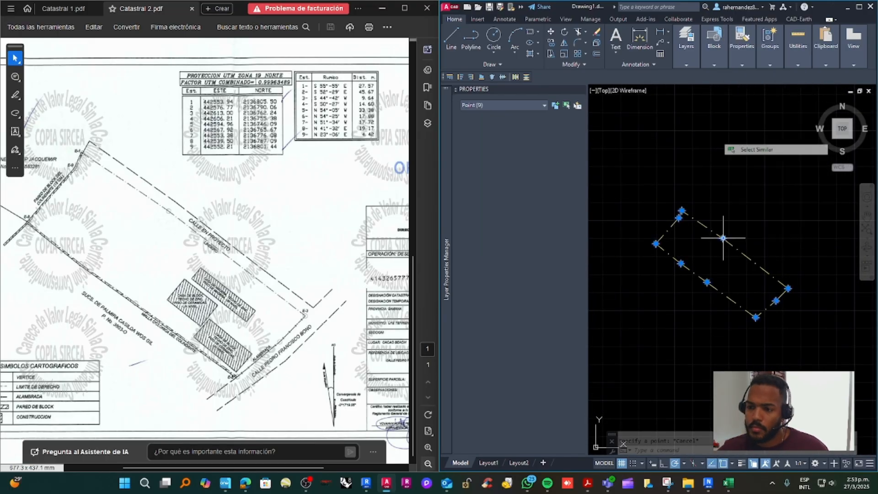
mouse_move(686, 53)
key("Escape")
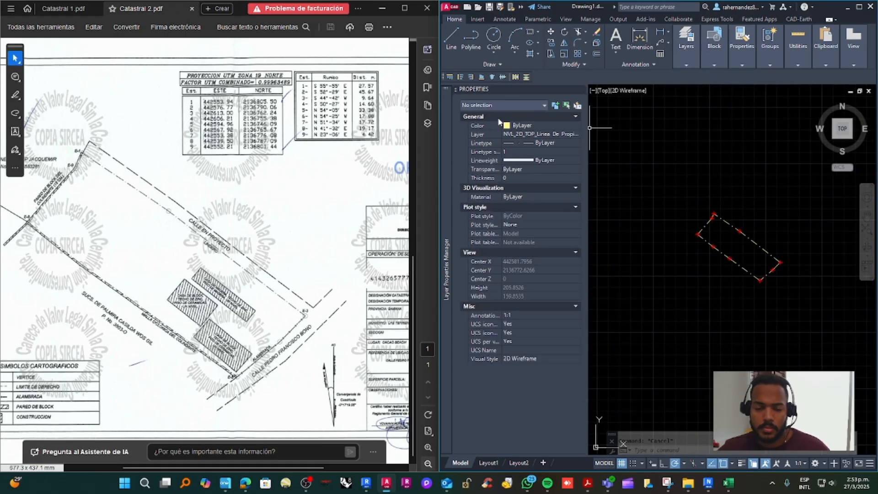
Step: Close the PDF window with the cadastral plans
left_click(427, 8)
left_click(160, 260)
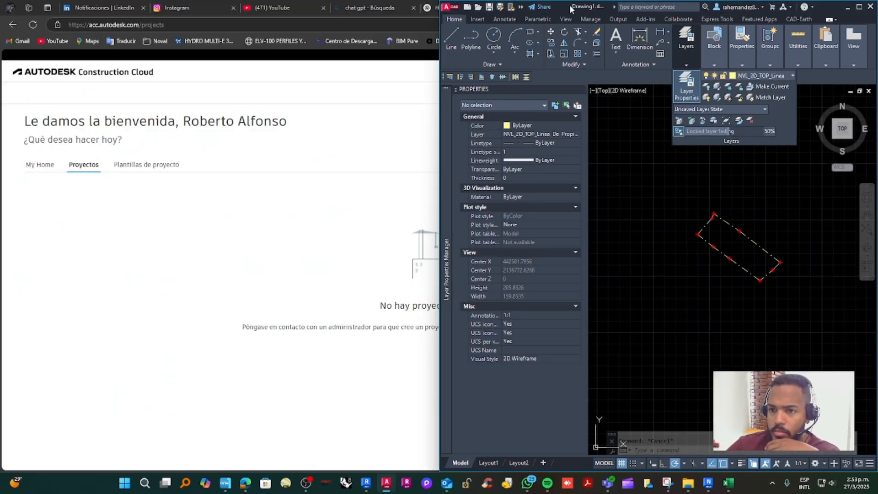
Step: Maximize the AutoCAD window, identify the coordinates of the four-cornered plot's northern corner with ID, and copy the X value
double_click(569, 7)
middle_click(519, 205)
middle_click(519, 205)
middle_click_drag(299, 443, 457, 299)
scroll(457, 300, "up", 8)
scroll(470, 267, "up", 2)
middle_click_drag(471, 266, 467, 300)
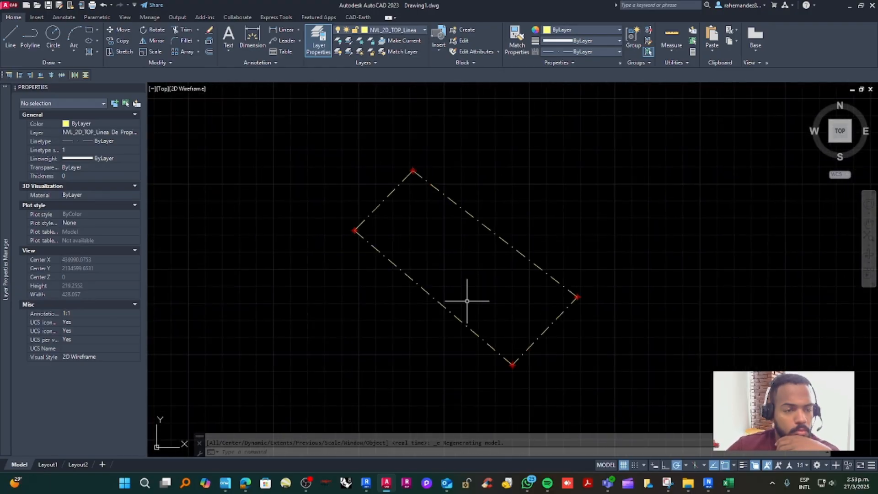
type("id")
key("Return")
left_click(415, 172)
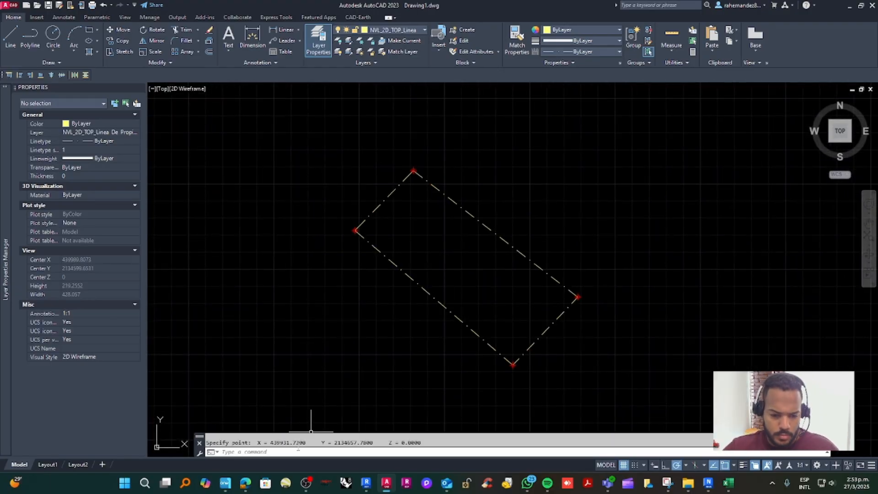
right_click(278, 443)
left_click(302, 385)
Step: Switch to the browser, open the franzpc.com coordinate converter, and enter zone 19 and the copied easting 439931.7300 for standard UTM
left_click(246, 483)
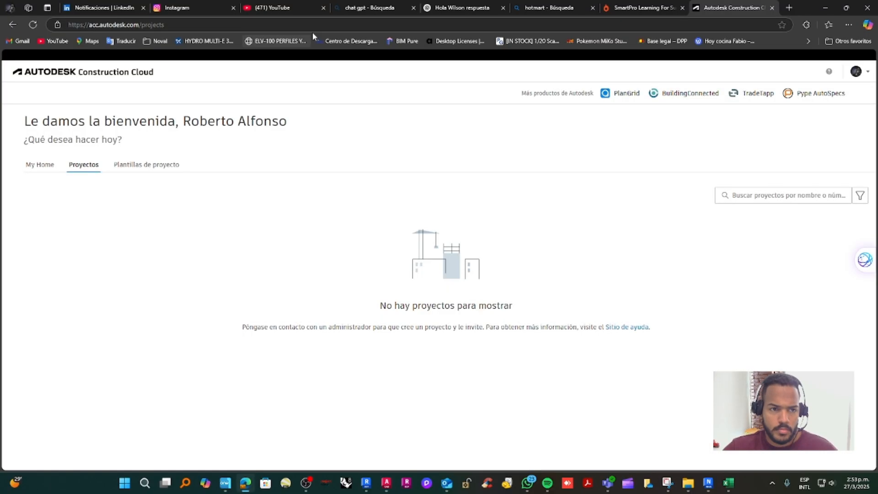
left_click(313, 28)
type("FRANZ")
key("Return")
left_click(480, 276)
type("19")
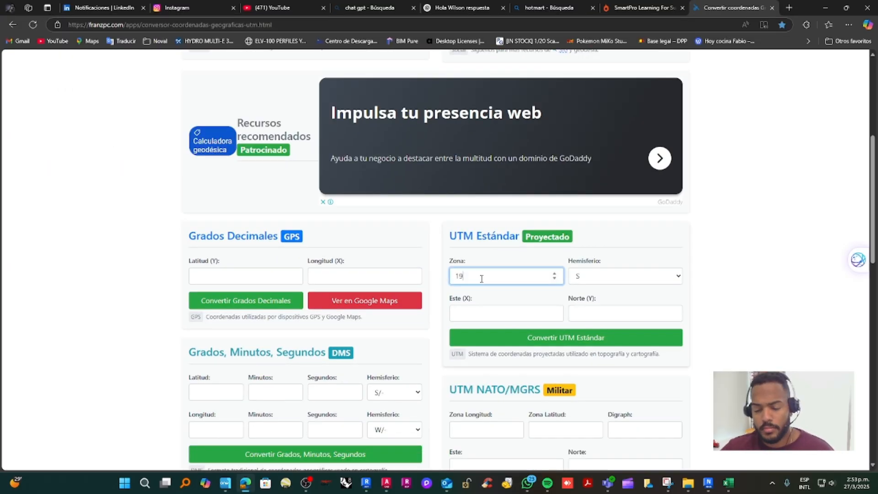
left_click(508, 309)
Step: Copy the corner's Y coordinate from AutoCAD into the converter as northing 2134657.7800 and convert it with hemisphere N
key("alt+Tab")
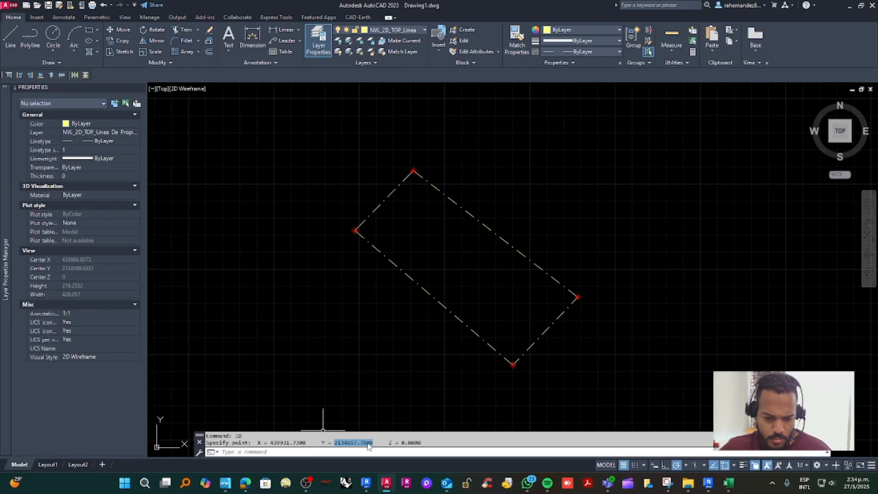
right_click(366, 444)
left_click(390, 384)
left_click(247, 482)
left_click(578, 311)
key("ctrl+v")
left_click(595, 342)
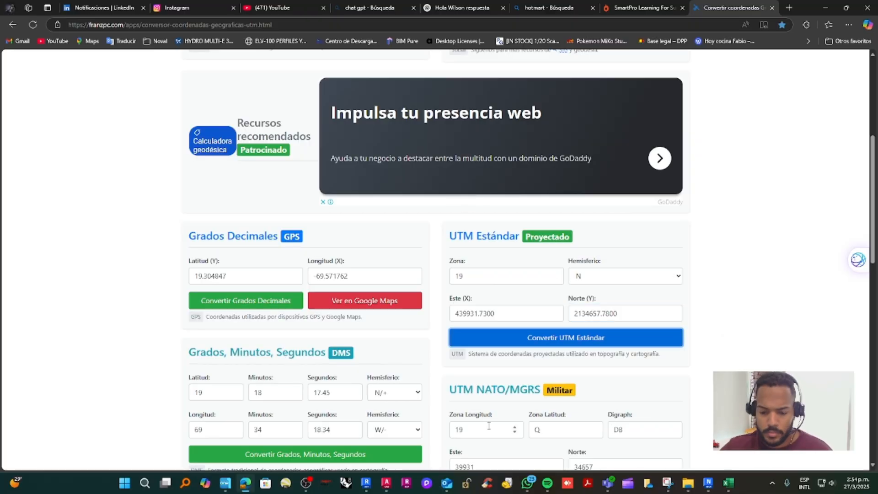
Step: Start setting the AutoCAD drawing's geographic location from the map and enter the converted latitude 19.304847 as the address
key("alt+Tab")
left_click(36, 18)
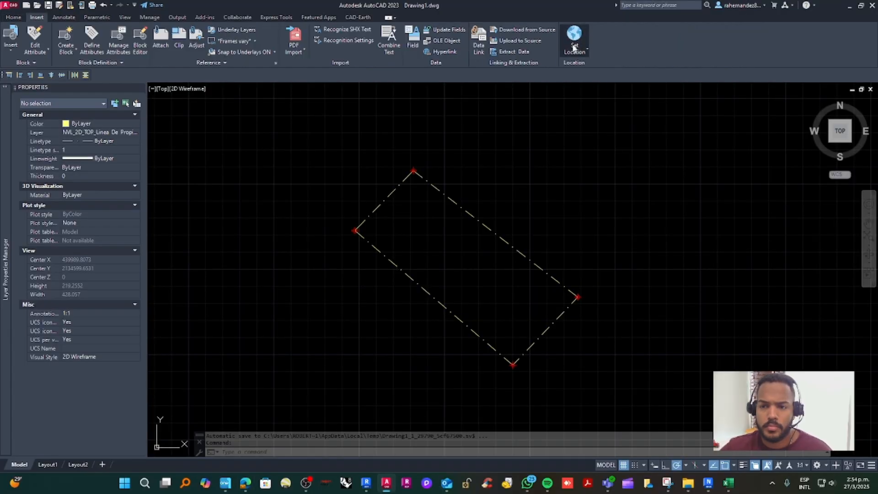
left_click(575, 46)
key("alt+Tab")
double_click(211, 279)
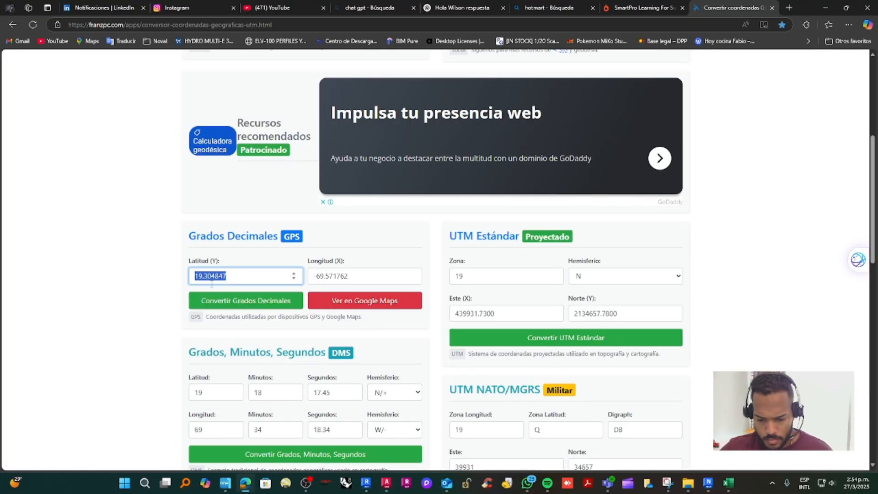
left_click(386, 483)
left_click(439, 120)
key("ctrl+v")
Step: Append the converter's longitude -69.571762 to the address, separated by a comma, and search for the location
left_click(246, 483)
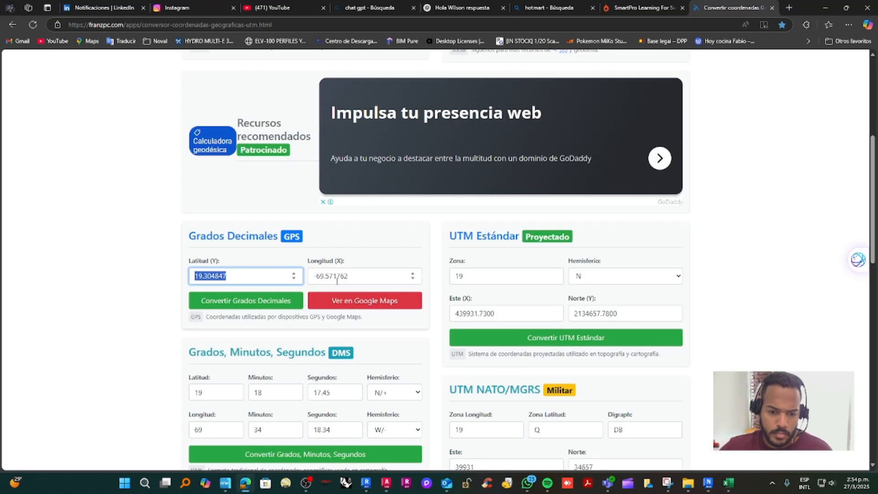
left_click_drag(352, 276, 313, 276)
key("ctrl+c")
left_click(386, 483)
type(",")
key("ctrl+v")
left_click(589, 121)
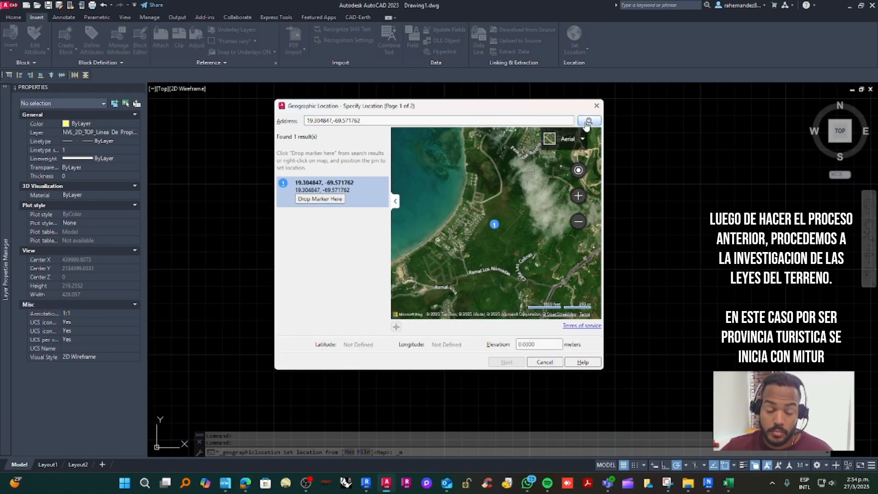
Step: Drop the marker at the found location and assign the UTM84-19N coordinate system with the (GMT-04:00) Caracas, La Paz time zone
left_click(327, 203)
left_click(507, 361)
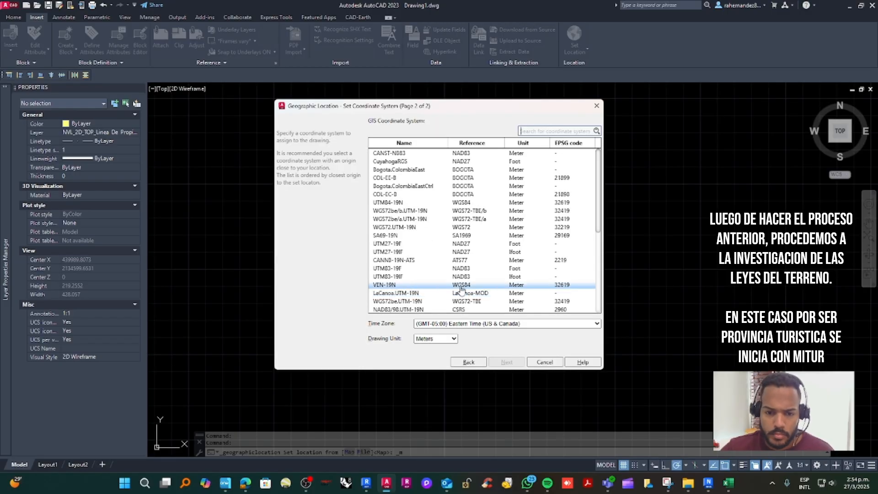
left_click(525, 324)
left_click(485, 276)
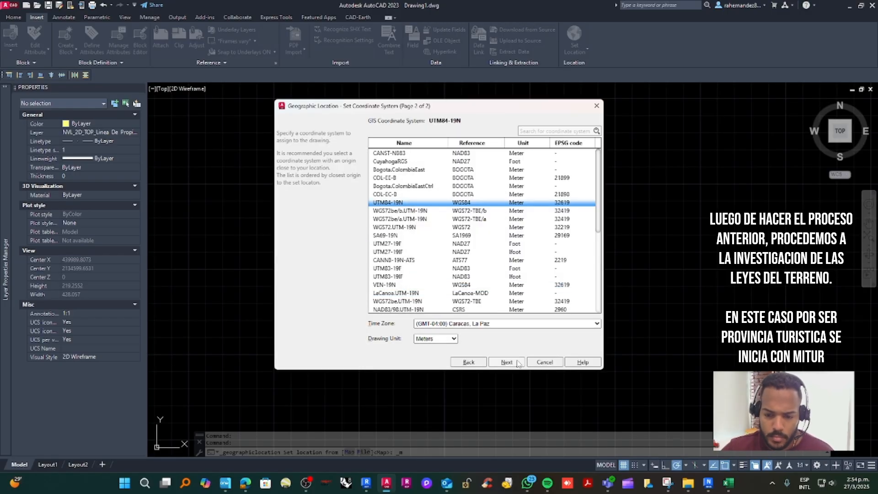
left_click(506, 362)
Step: Place the geographic marker at the plot's southern corner and accept the north direction
left_click(513, 364)
left_click(513, 339)
scroll(514, 247, "down", 4)
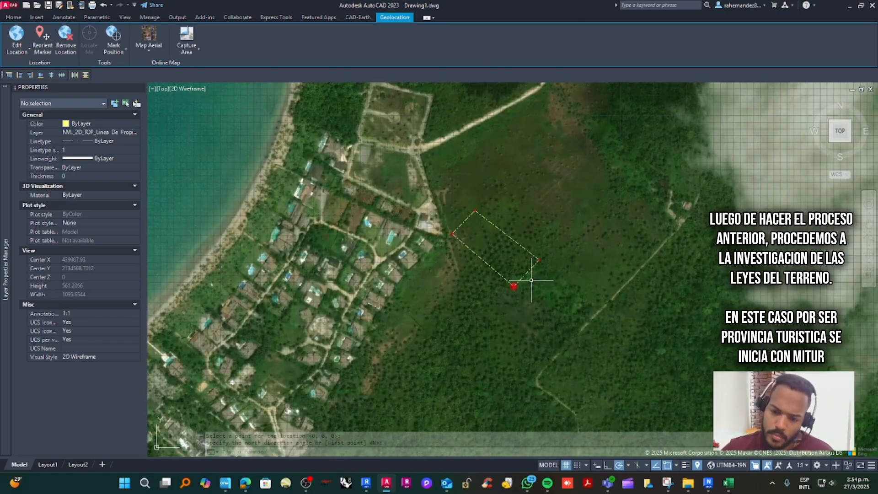
Step: Examine the plot's corner points and the command history against the aerial map
scroll(447, 239, "up", 12)
left_click(443, 235)
left_click_drag(400, 431, 401, 353)
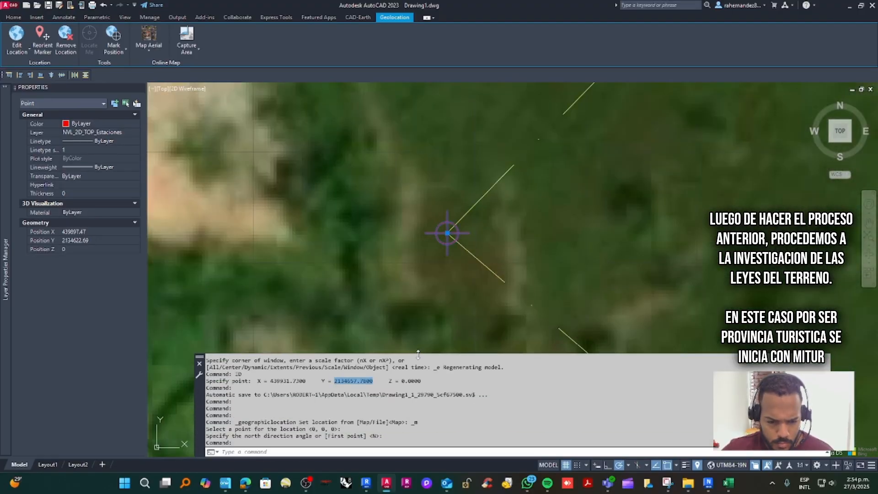
scroll(420, 279, "down", 9)
scroll(520, 341, "up", 3)
middle_click_drag(519, 342, 510, 272)
left_click(517, 286)
key("Escape")
key("Escape")
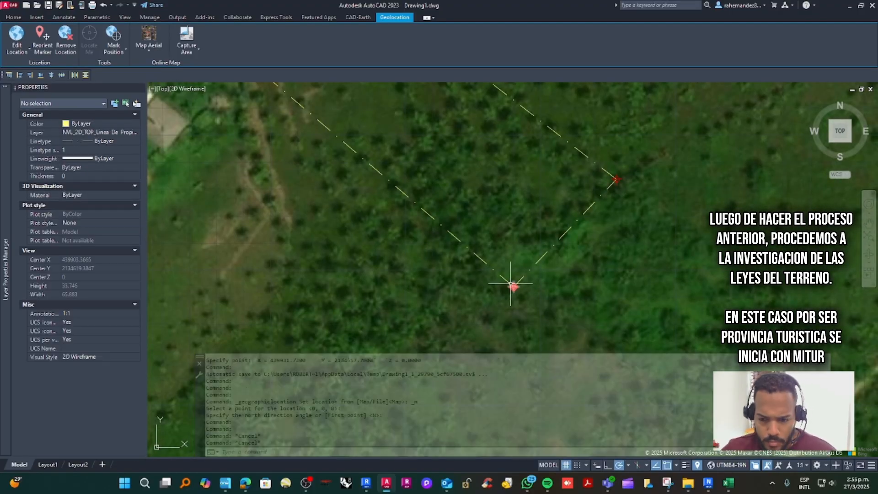
scroll(582, 246, "down", 4)
scroll(594, 215, "up", 2)
left_click(595, 220)
key("Escape")
middle_click_drag(434, 96, 469, 188)
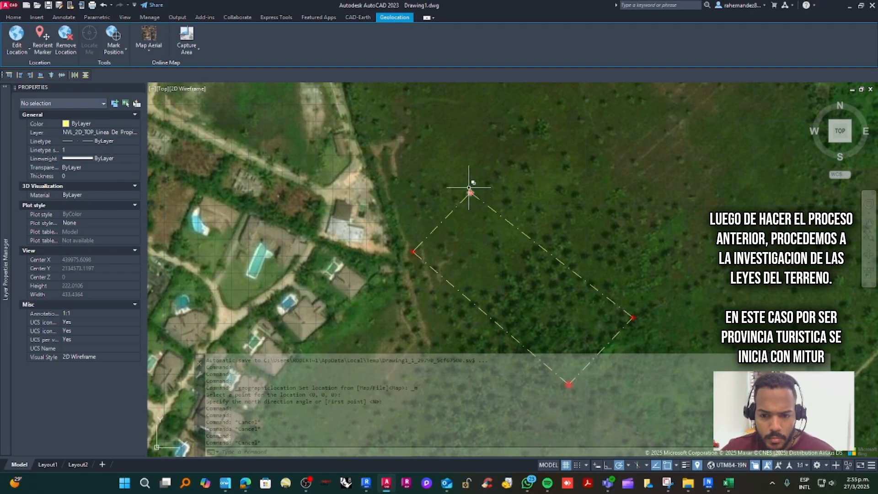
Step: Reorient the geographic marker to the plot's northern corner with north pointing straight up
scroll(470, 183, "up", 6)
left_click(43, 42)
left_click(472, 206)
left_click(472, 161)
Step: Examine the plot's position relative to the coastline and its surroundings on the aerial map
scroll(558, 251, "down", 20)
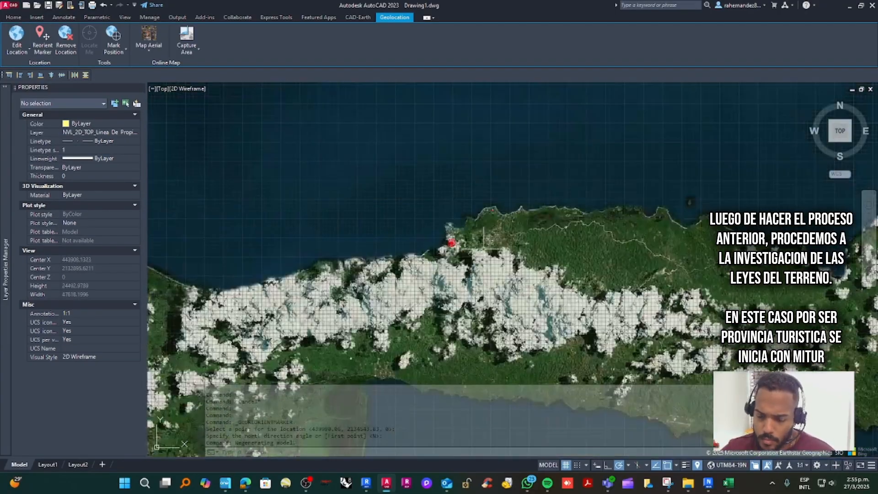
middle_click_drag(484, 249, 418, 208)
scroll(384, 201, "up", 11)
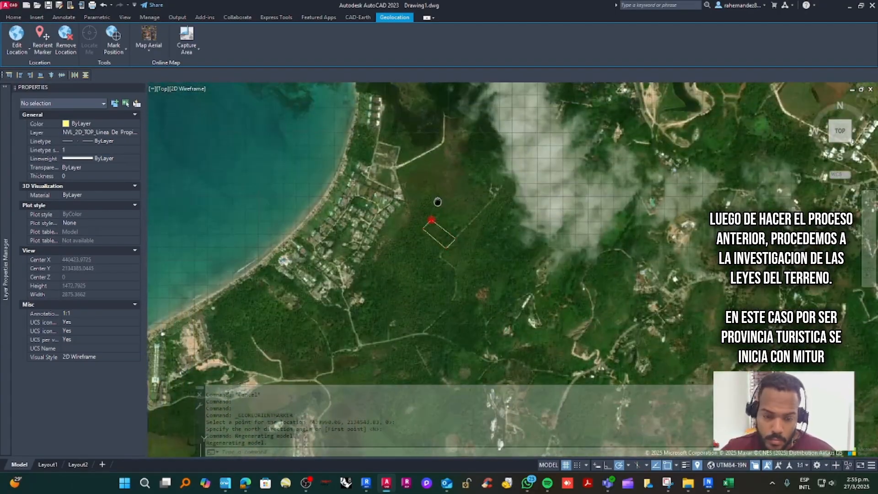
scroll(352, 254, "down", 11)
scroll(354, 253, "up", 10)
scroll(350, 254, "up", 5)
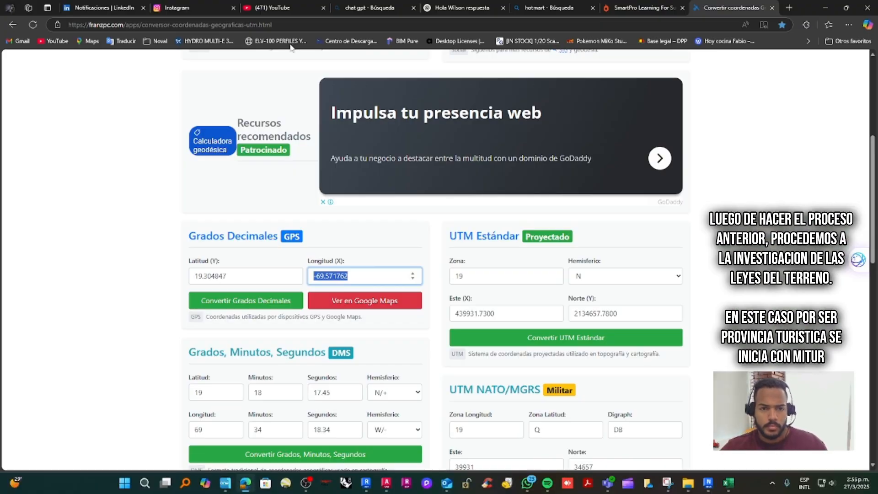
Step: Switch to the browser, open the DPP Base legal page, filter by province Samaná, and open the map annex RES_2011_006_Anexo.pdf
left_click(295, 24)
type("DPP")
key("Return")
scroll(293, 228, "down", 3)
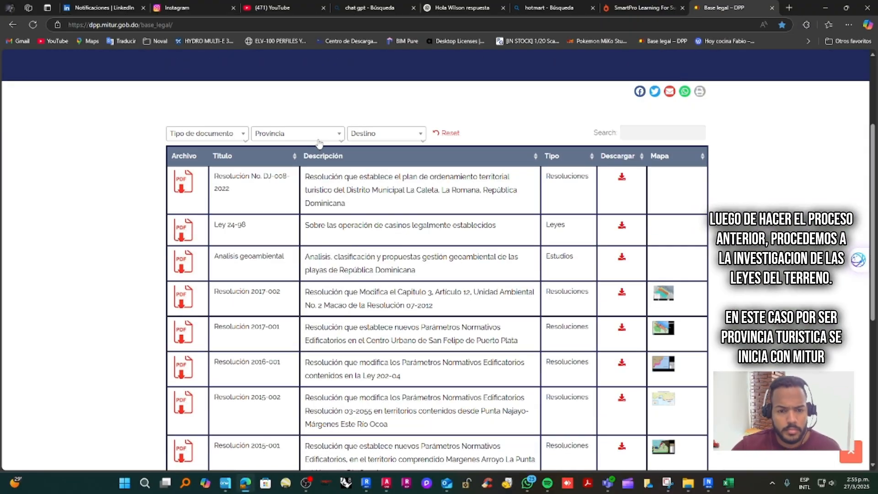
left_click(294, 132)
left_click(290, 254)
left_click(666, 218)
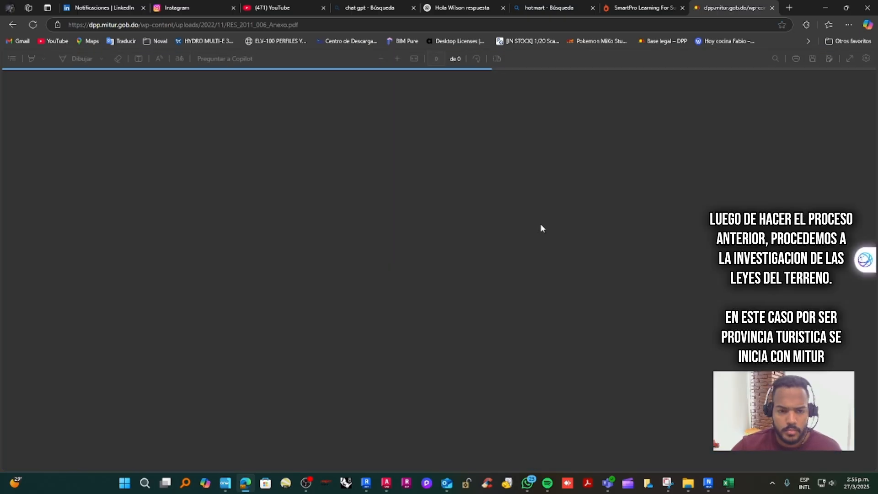
Step: Tile the Las Terrenas zoning map beside AutoCAD and mark the plot's approximate position inside U.A Bonita with the highlighter
scroll(422, 228, "up", 1)
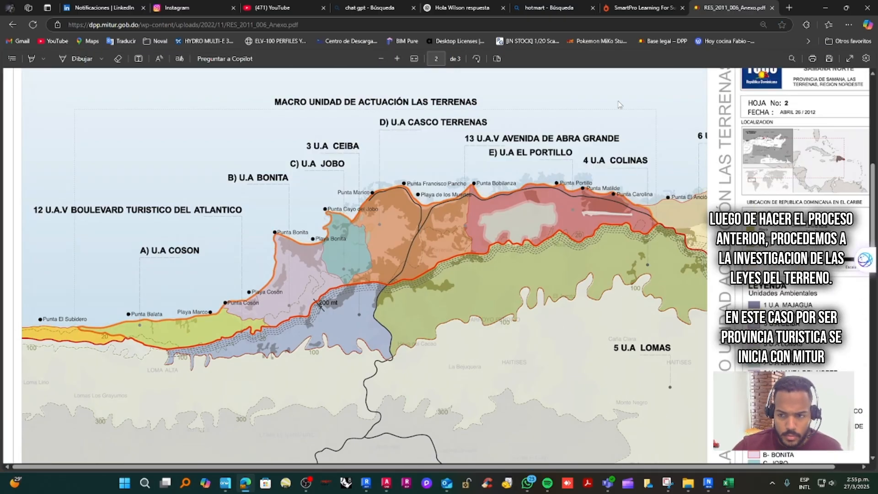
left_click_drag(808, 11, 0, 213)
left_click(539, 155)
scroll(664, 243, "down", 6)
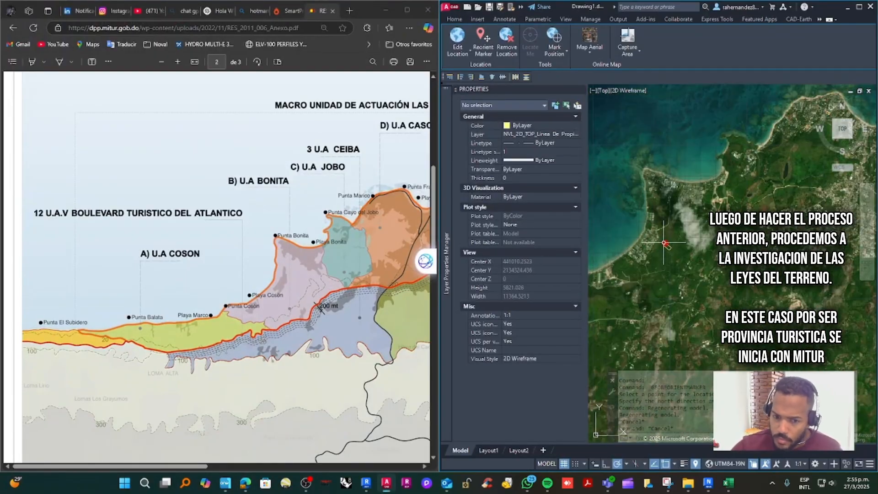
scroll(302, 299, "up", 3, "ctrl")
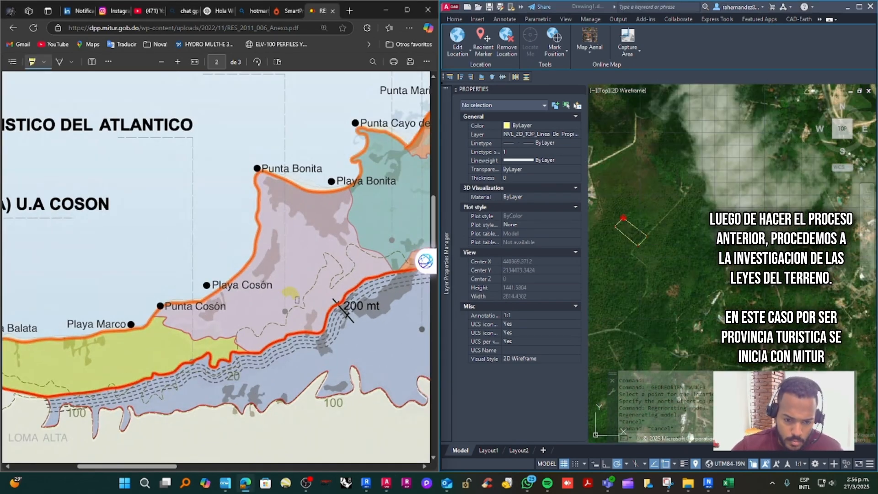
scroll(341, 282, "down", 5, "ctrl")
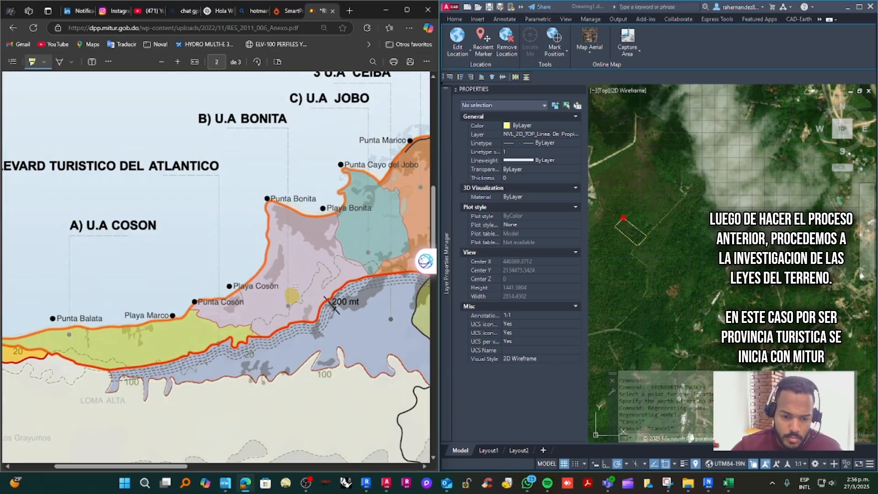
Step: Find the Macro Unidades de Actuación Las Terrenas table in the annex and highlight the Bonita row
scroll(264, 282, "down", 1)
scroll(264, 282, "down", 4)
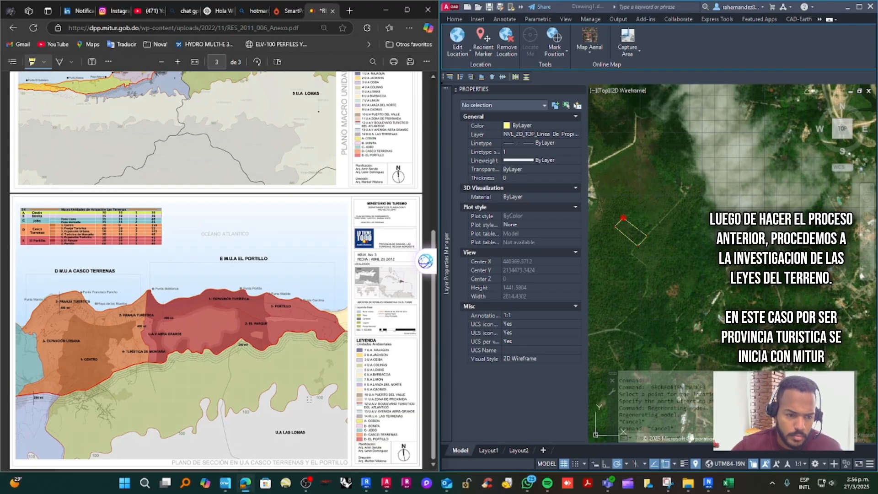
scroll(264, 282, "up", 6)
scroll(299, 108, "up", 5, "ctrl")
scroll(298, 108, "up", 1, "ctrl")
mouse_move(295, 466)
left_mouse_down()
mouse_move(143, 451)
mouse_move(183, 463)
mouse_move(123, 466)
mouse_move(323, 466)
mouse_move(306, 466)
left_mouse_up()
scroll(288, 151, "up", 1)
scroll(288, 150, "up", 3, "ctrl")
scroll(640, 240, "up", 6)
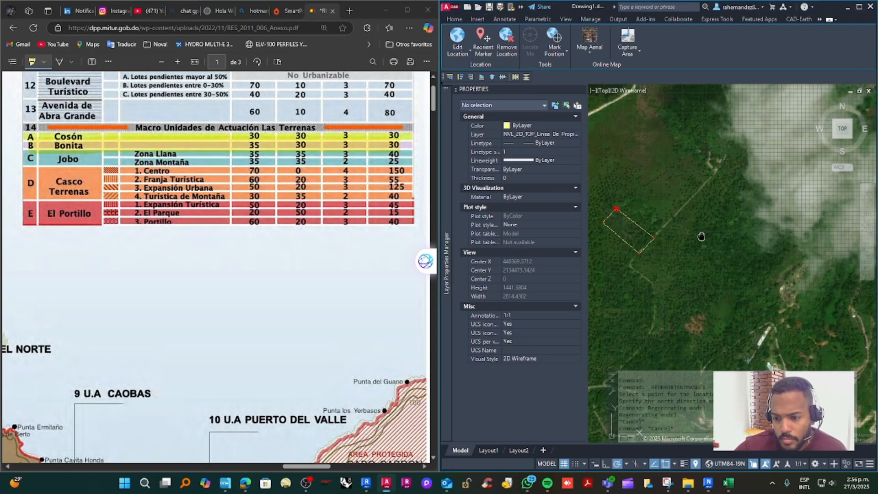
Step: Create a multiline text box in AutoCAD just east of the plot's eastern corner
left_click(456, 19)
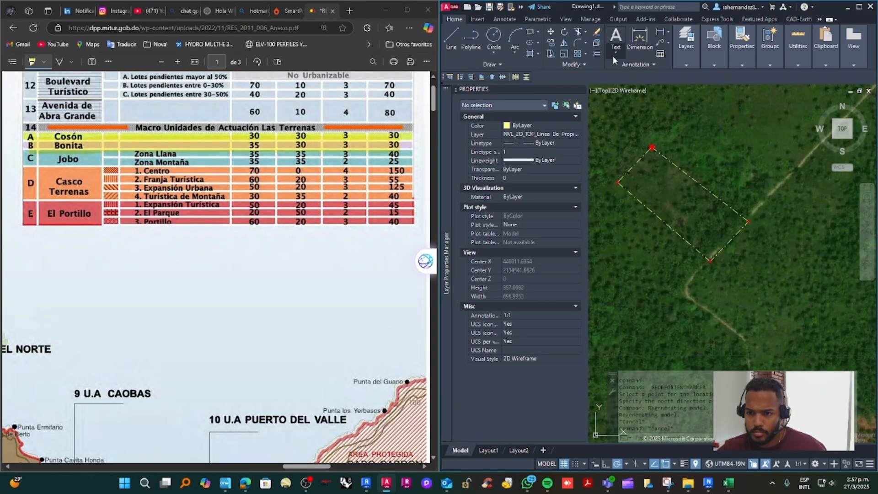
left_click(615, 41)
middle_click_drag(713, 192, 661, 184)
left_click(615, 52)
left_click(633, 78)
left_click(704, 216)
left_click(853, 364)
left_click(796, 235)
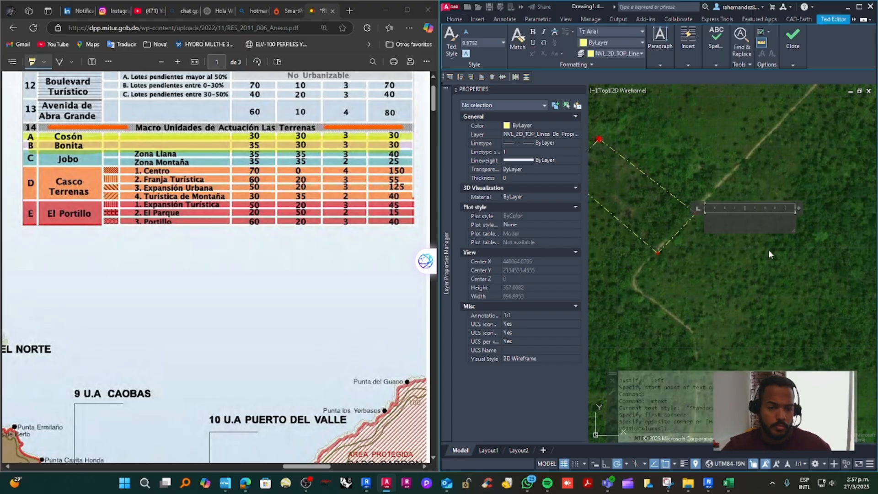
Step: Write the Bonita density and height limits in the note as "30 hab/hec." and "3 niveles" on separate lines
left_click_drag(291, 468, 302, 448)
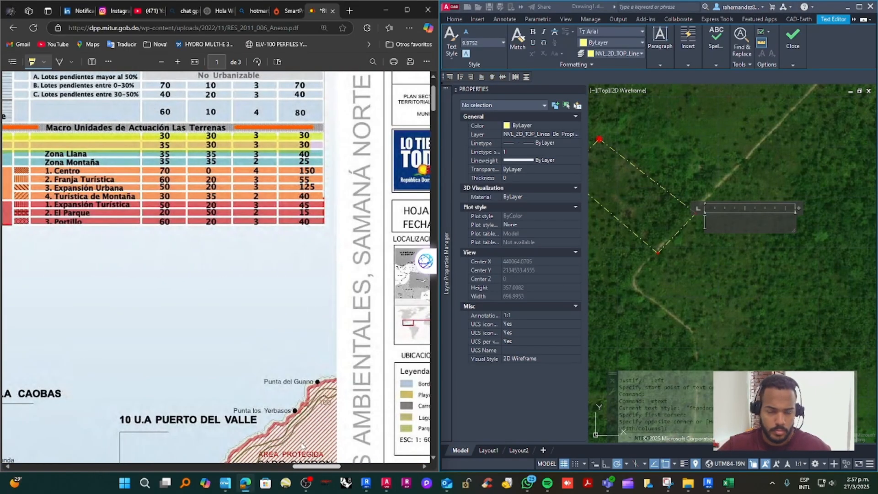
left_click(723, 223)
type("30")
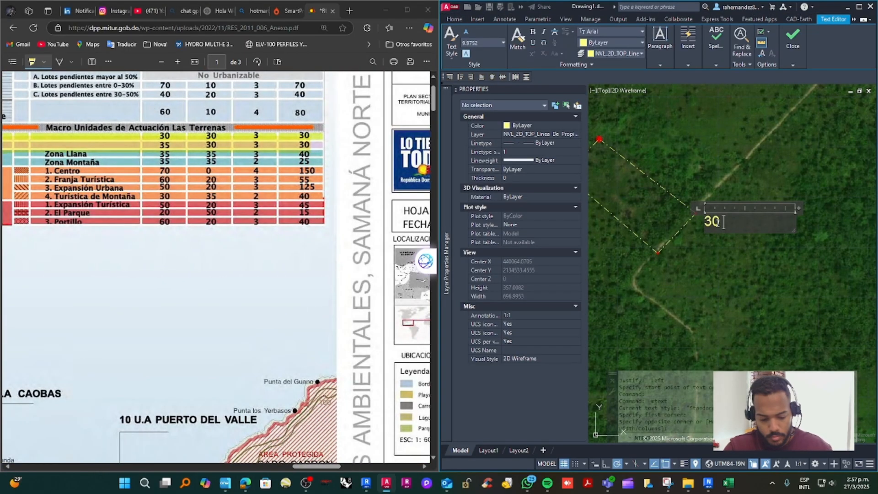
type(" habitaciones por hectarea.")
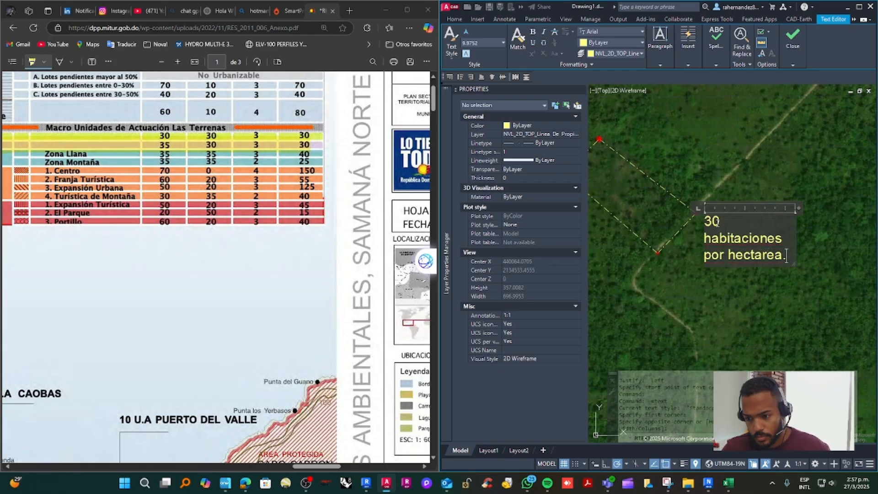
key("BackSpace")
key("BackSpace")
key("BackSpace")
key("BackSpace")
key("BackSpace")
key("BackSpace")
key("BackSpace")
key("BackSpace")
key("BackSpace")
key("BackSpace")
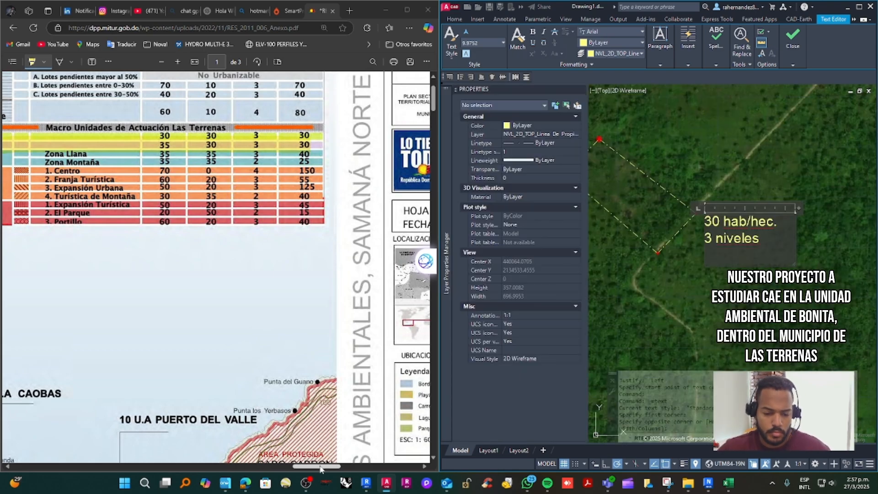
Step: Add the Bonita green-area and building-coverage limits to the note as "30% area verde" and "35% superficie de construccion."
left_click_drag(320, 466, 317, 429)
left_click(737, 256)
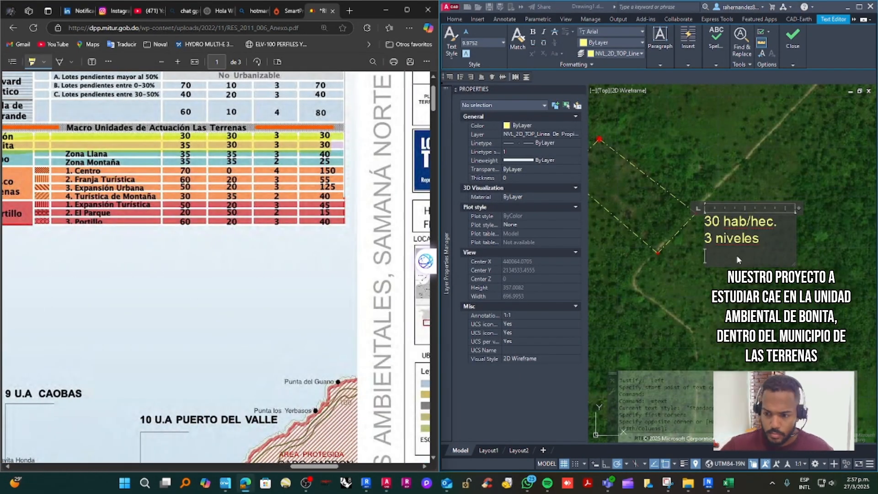
type("30% area")
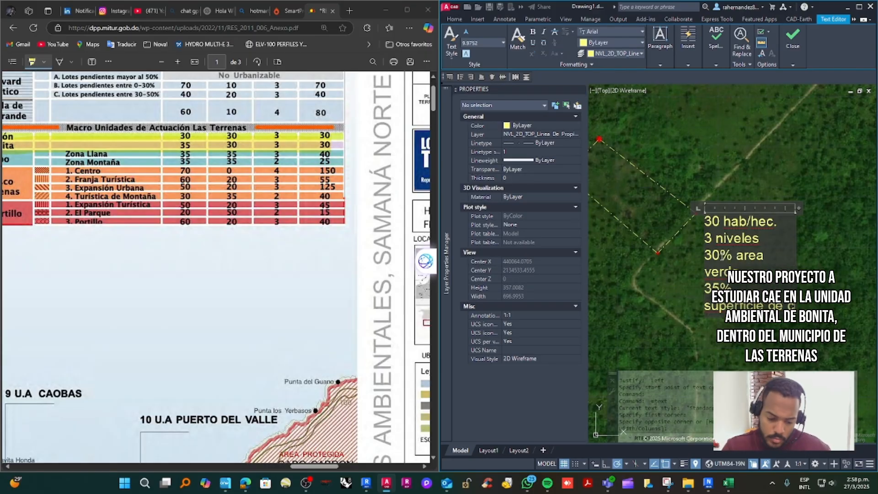
Step: Finish the zoning note and assign it to the NVL_2D_TOP_ANO_Estaciones layer
left_click(805, 245)
left_click_drag(804, 246, 787, 243)
mouse_move(687, 49)
left_click(761, 76)
left_click(794, 119)
key("Escape")
Step: Scale the zoning note down to a text height of about 2.44 and move it northwest of the plot's western corner
type("sc")
key("space")
left_click(794, 216)
left_click(786, 229)
scroll(784, 228, "up", 1)
type("m")
key("space")
scroll(786, 247, "up", 4)
left_click(783, 258)
left_click(629, 224)
Step: Add the heading "U.A. Bonita" on its own line above the zoning parameters in the note
double_click(630, 160)
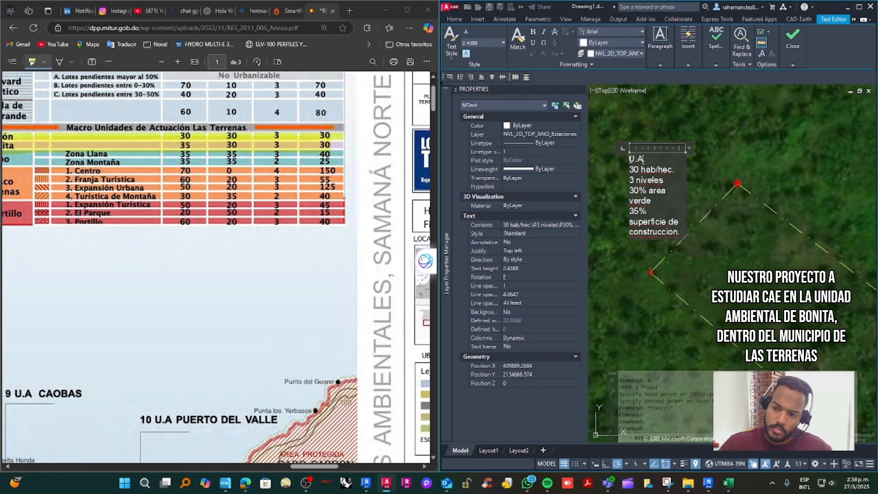
left_click(651, 139)
key("Escape")
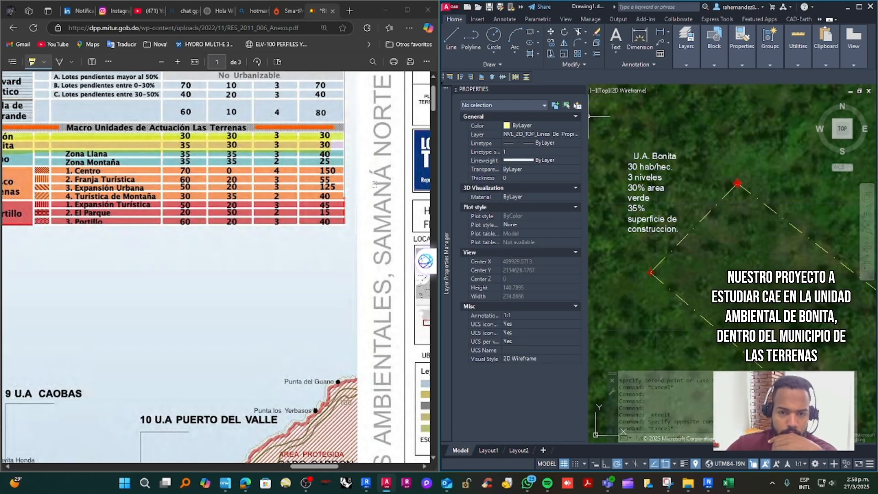
Step: Return to the DPP legal documents page in the browser, filter by the Samana province and open the RES_2011_006 resolution PDF
left_click(407, 9)
left_click(13, 25)
left_click(472, 75)
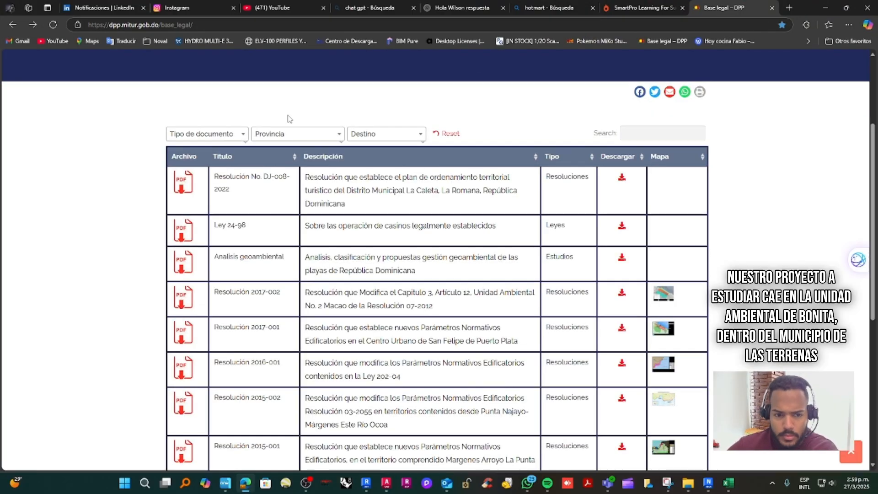
left_click(296, 134)
scroll(290, 210, "down", 3)
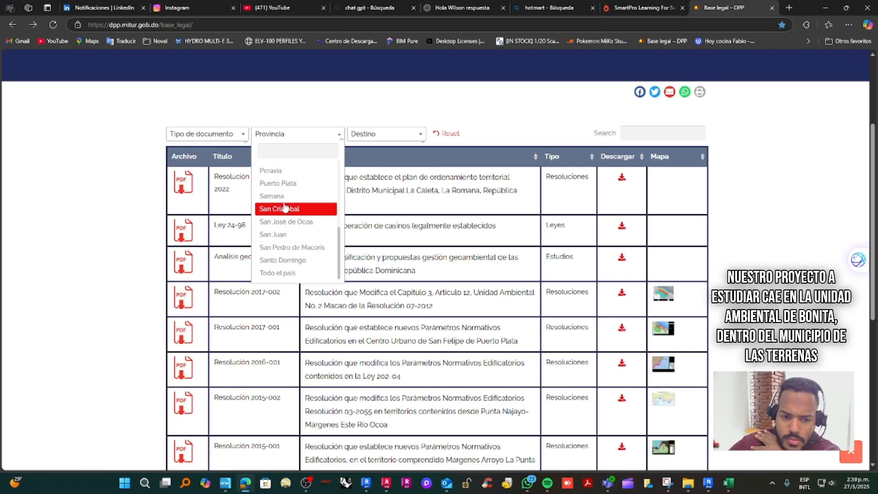
left_click(286, 197)
left_click(621, 213)
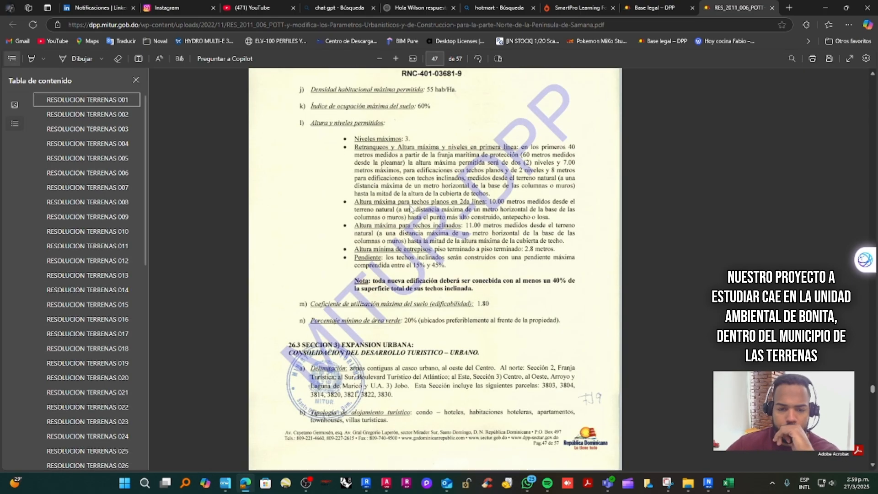
Step: Look through the resolution's environmental unit articles from the beginning for the Bonita regulations
scroll(409, 205, "down", 13)
scroll(409, 206, "up", 11)
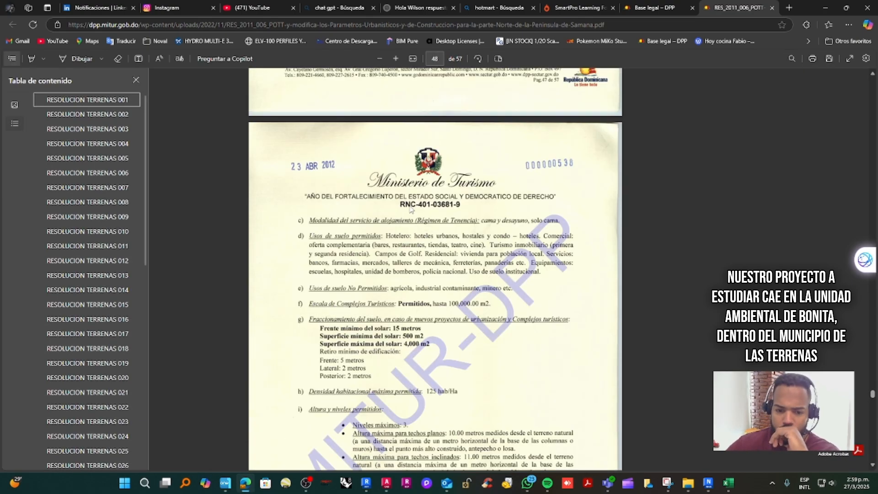
scroll(410, 210, "down", 10)
key("Home")
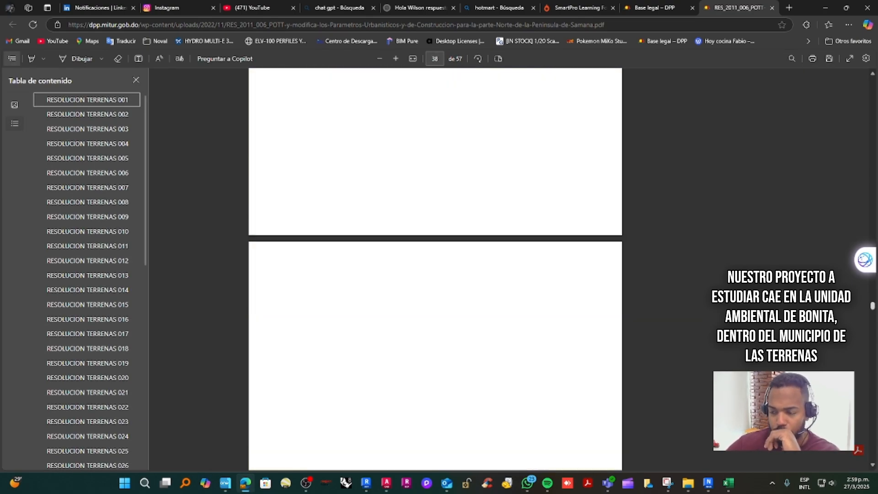
scroll(520, 172, "down", 20)
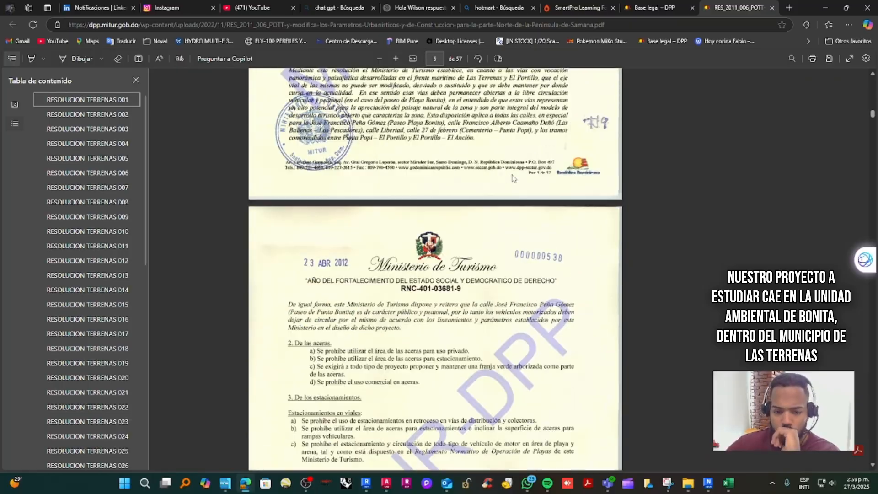
scroll(512, 177, "down", 10)
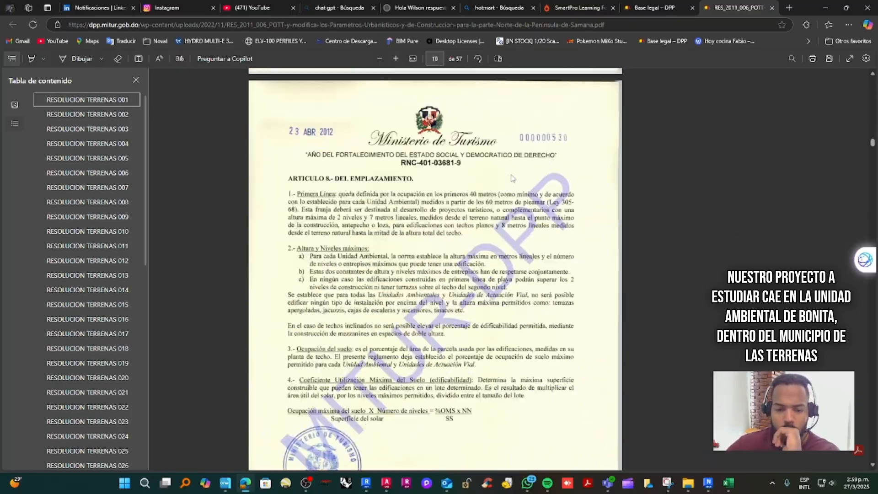
scroll(512, 178, "down", 17)
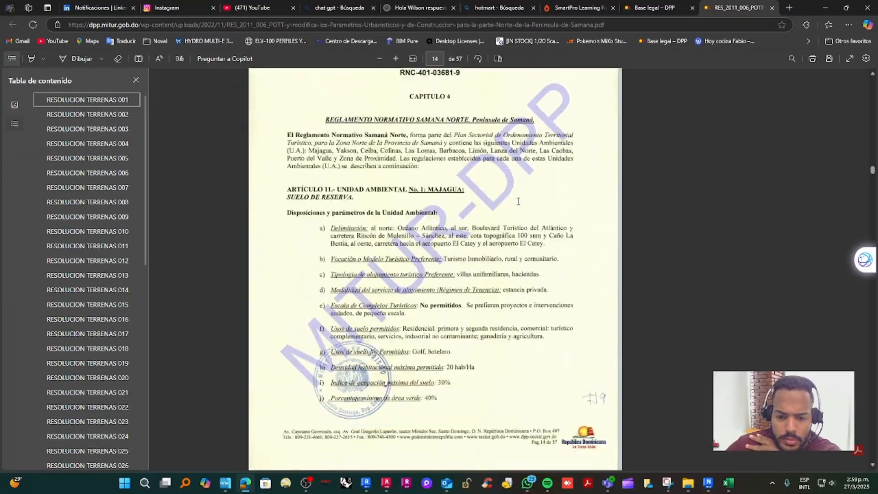
scroll(518, 201, "down", 17)
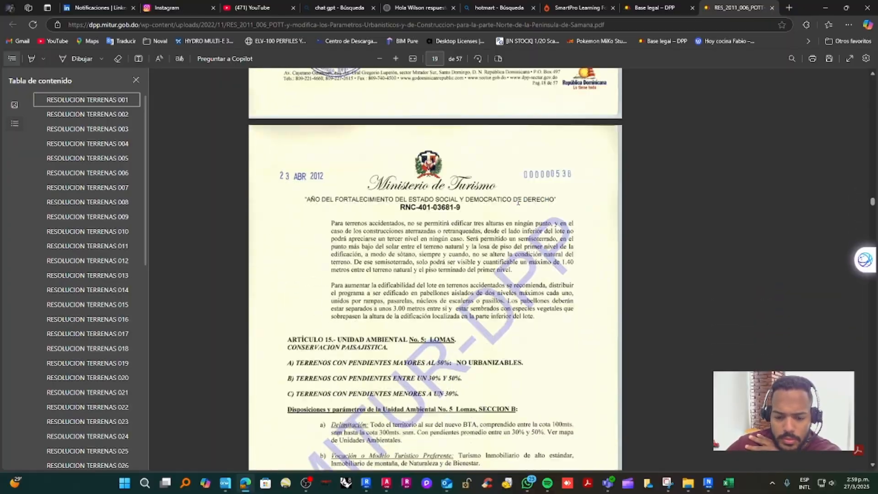
scroll(518, 206, "down", 7)
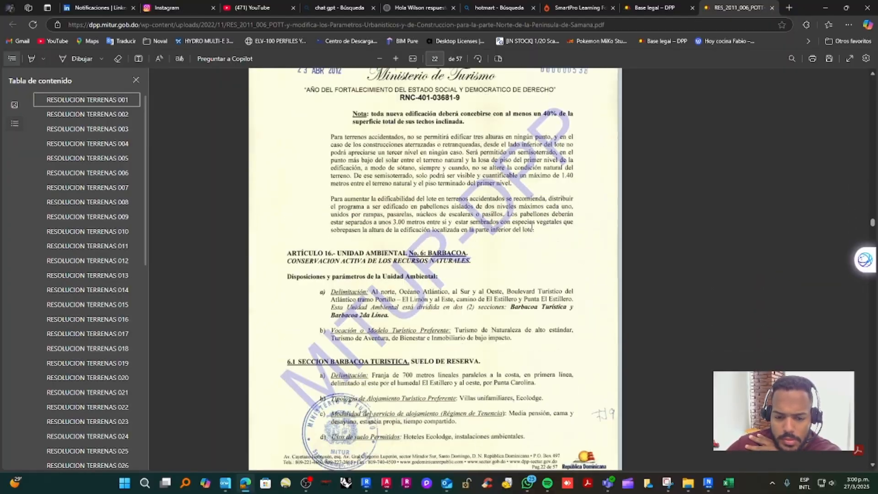
Step: Check the Bonita unit on the annex map and find Artículo 24, Unidad Ambiental B) Bonita, in the resolution
key("ctrl+shift+Tab")
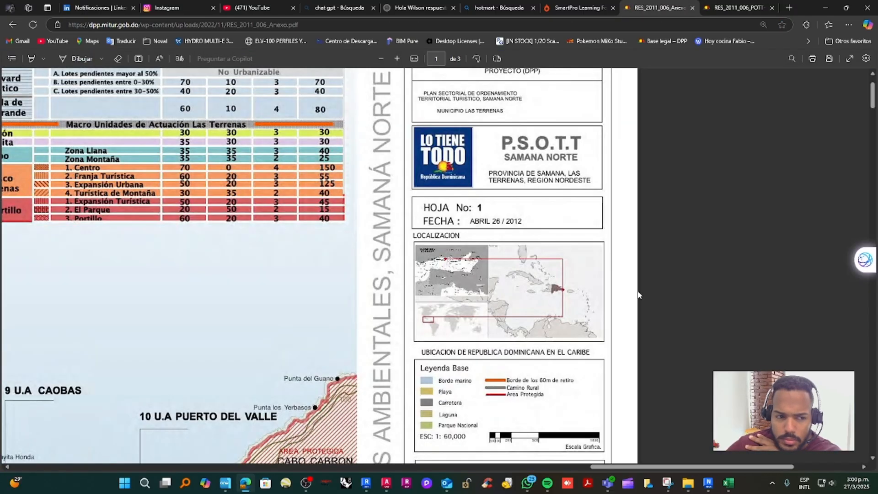
left_click_drag(693, 466, 394, 452)
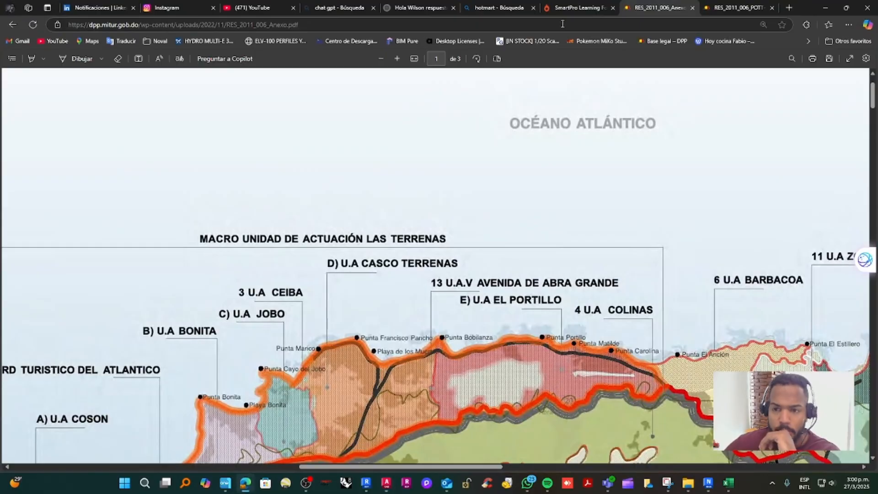
key("ctrl+Tab")
scroll(494, 211, "down", 20)
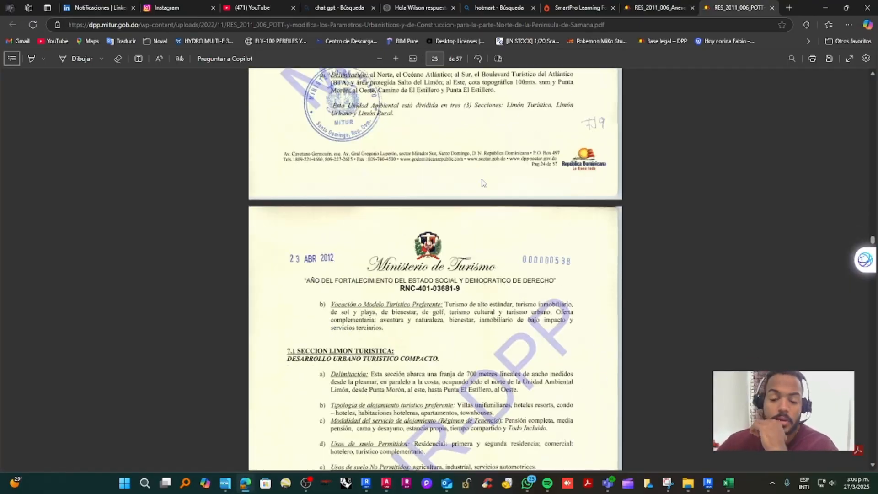
scroll(496, 165, "down", 20)
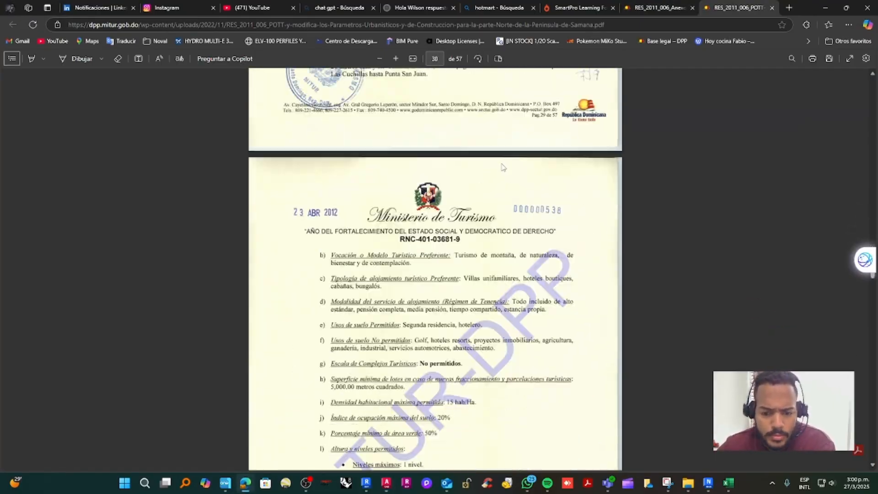
scroll(534, 203, "down", 20)
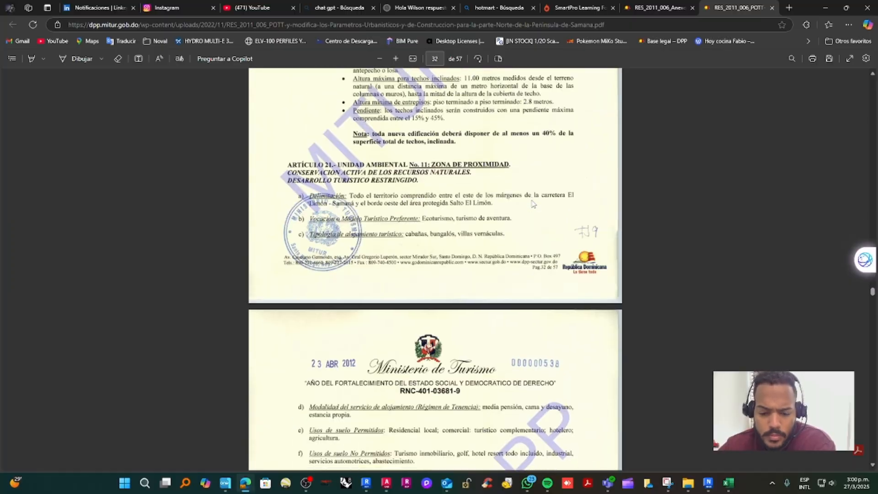
scroll(533, 203, "down", 12)
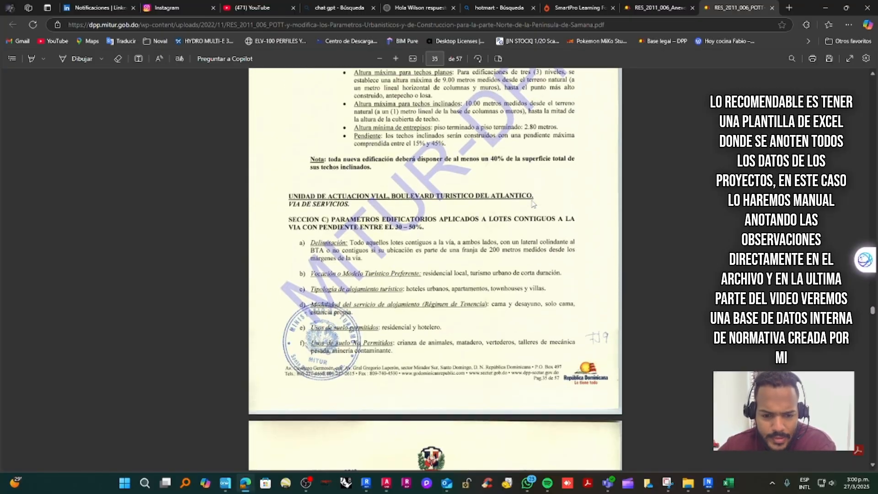
scroll(532, 204, "down", 20)
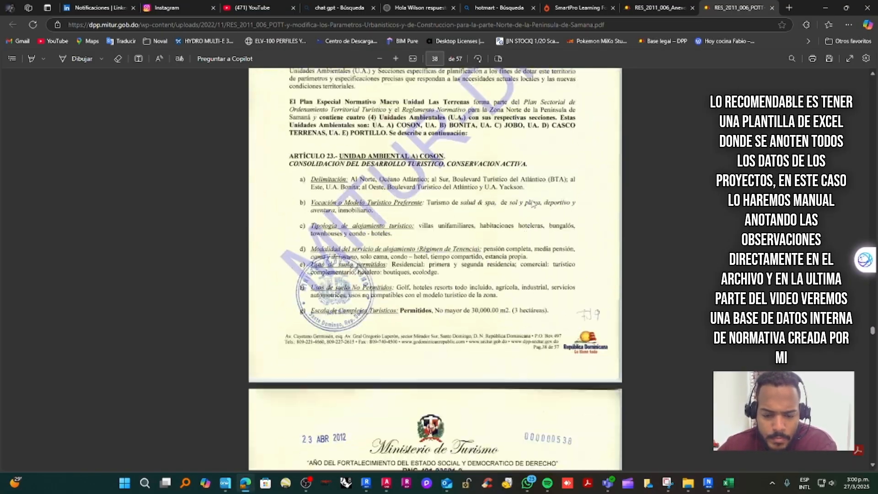
scroll(310, 223, "down", 2)
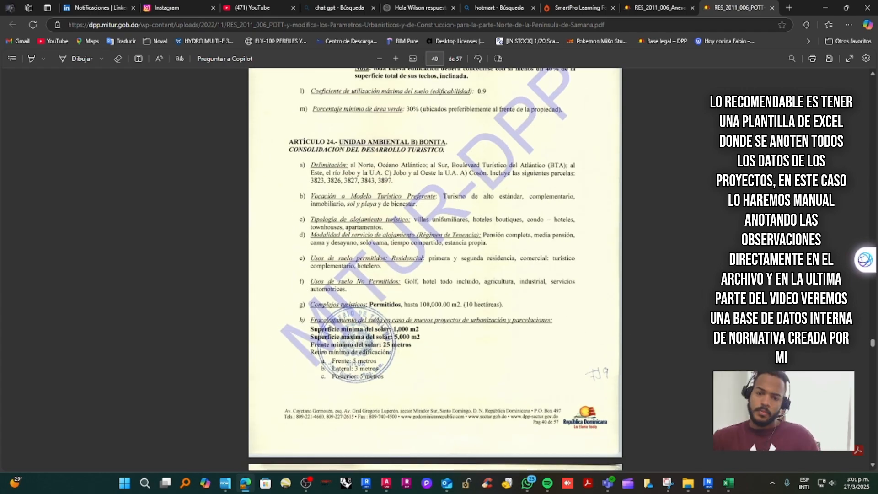
Step: Widen the AutoCAD note and add "Modelo de edificacion preferido: Turismo de alto estandar, complementario, inmobiliario, sol y playa y de bienestar."
left_click(388, 486)
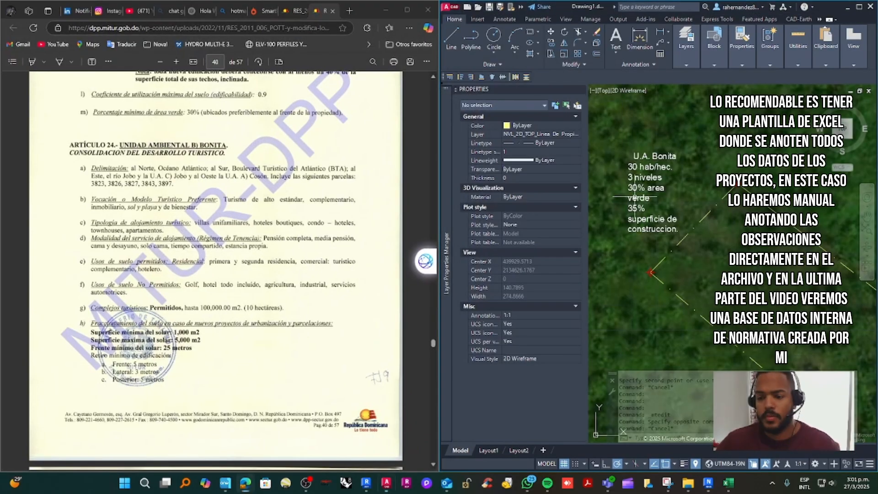
key("Return")
key("Return")
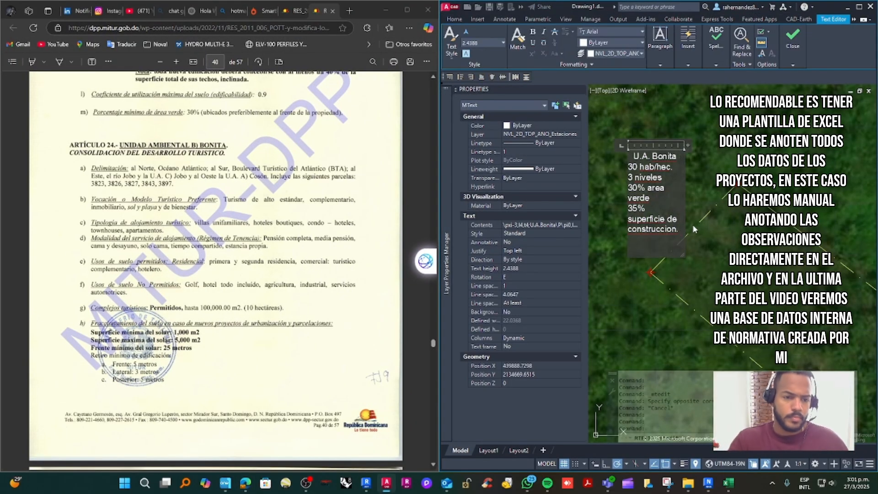
type("Modelo")
type(" de edificacion preferido:")
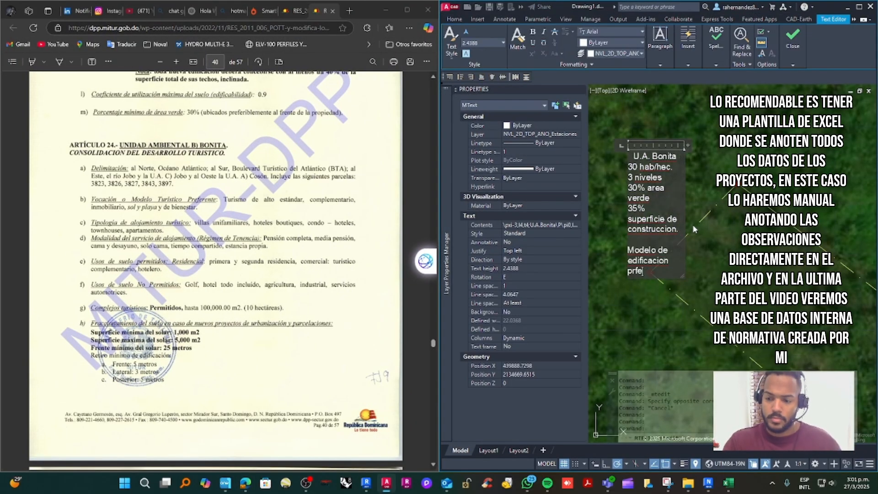
left_click_drag(688, 145, 817, 145)
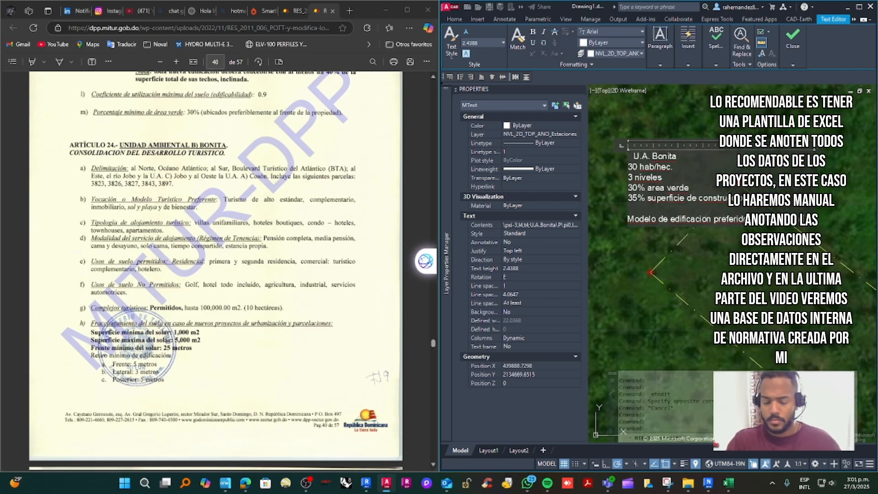
type("estandar, comple")
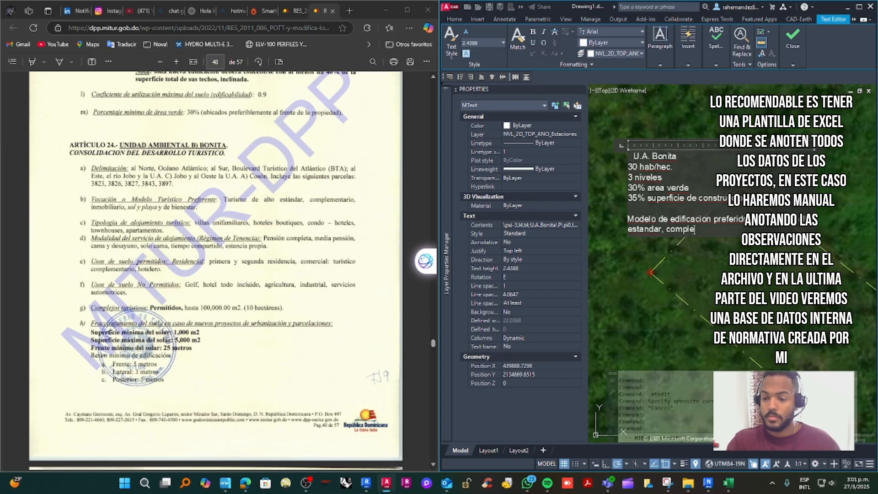
type("mentario, inmobiliario, sol y pla")
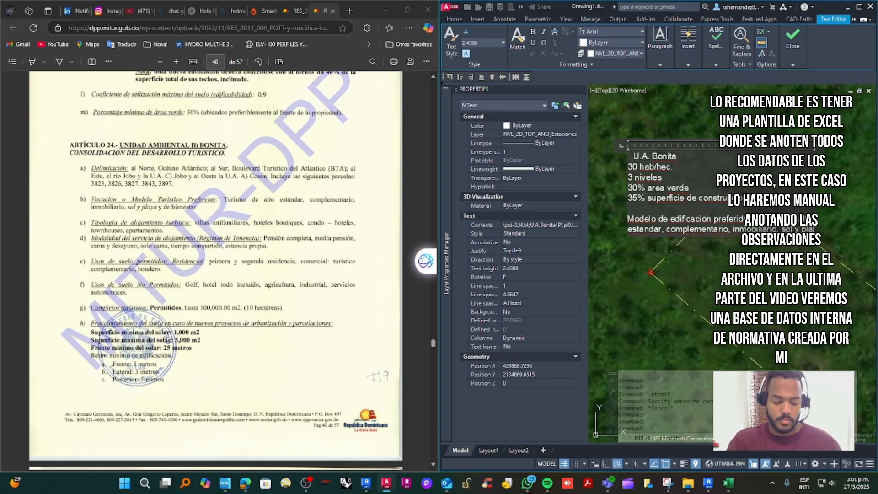
type("ya y de bienestar.")
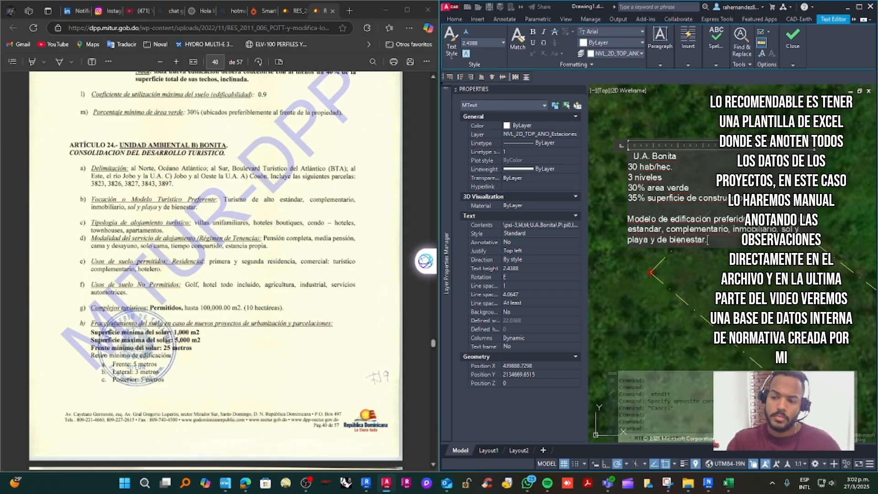
Step: Add "Tipologia de alojamiento turistico: Villas Unifamiliares, Hoteles Boutiques, Condo-Hoteles, Cama y desayuno, solo cama, tiempo compartido, estancia propia." as a new paragraph
key("Return")
key("Return")
type("Tipologia de alojamiento t")
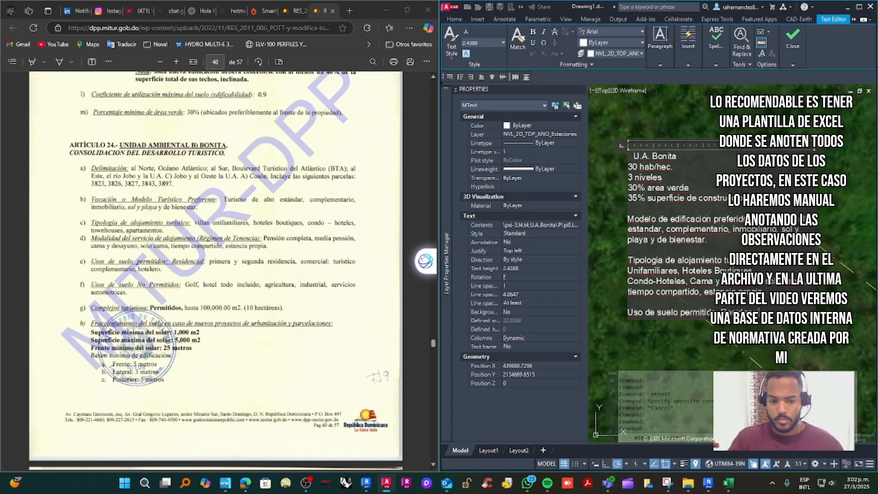
Step: Write the permitted land use paragraph as "Uso de suelo permitido: Residencial, de primera y segunda vivienda, comercial, turistico complementario, hotelero."
type(", de primera y segunda vivienda, comercial,")
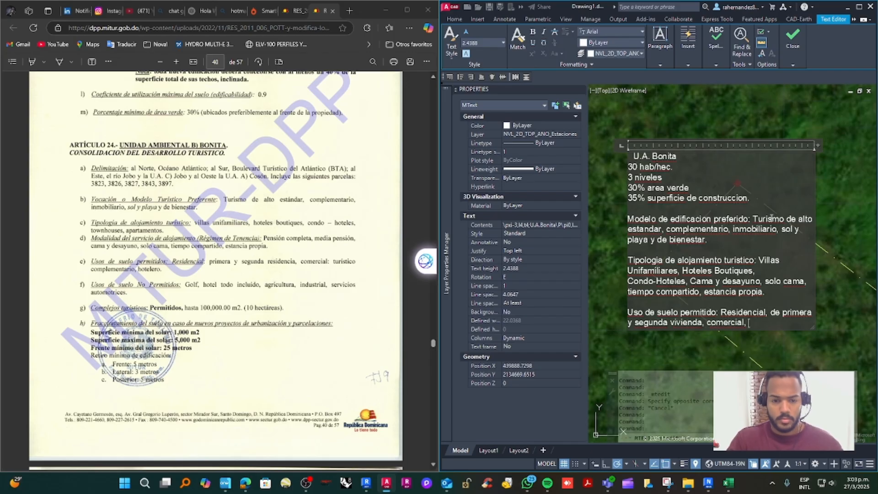
type("stico complementario, hotew")
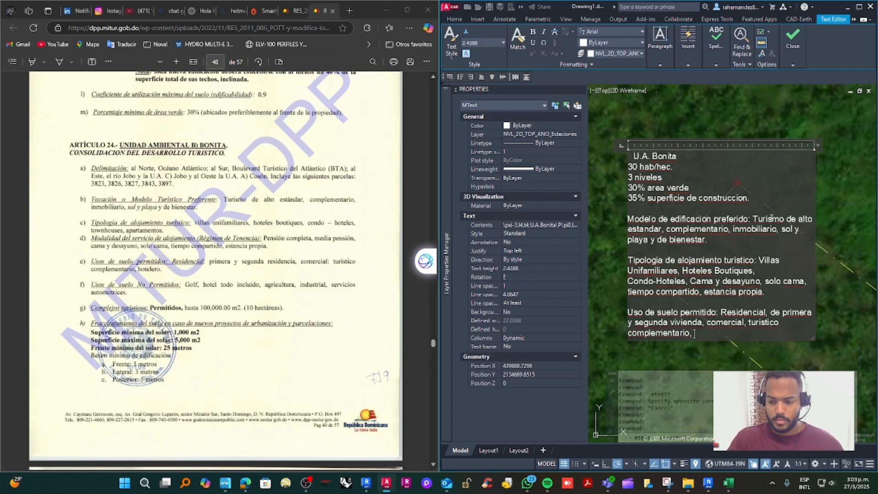
key("BackSpace")
type("lero.")
key("Return")
key("Return")
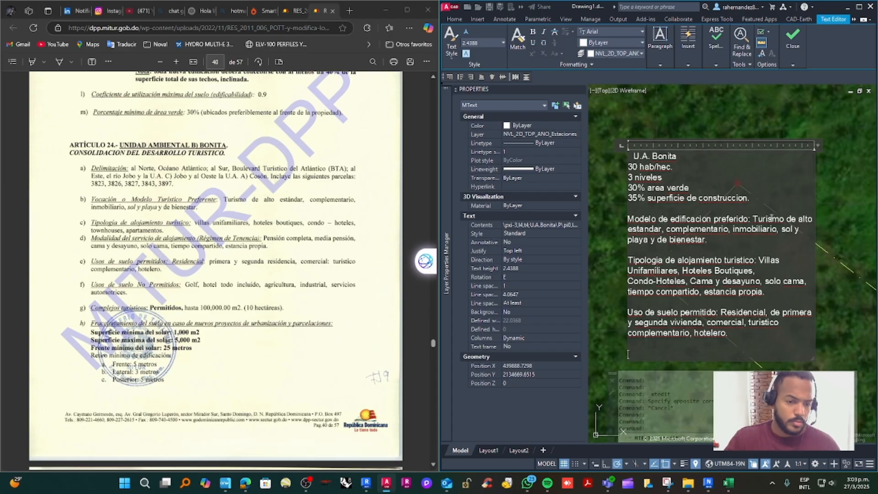
Step: Add the paragraph "No permitido: Golf, Hotel Todo Incluido (Resorts), Agricultura, Industrial, Servicios Automotrices." to the zoning note
type("No permitido: Go")
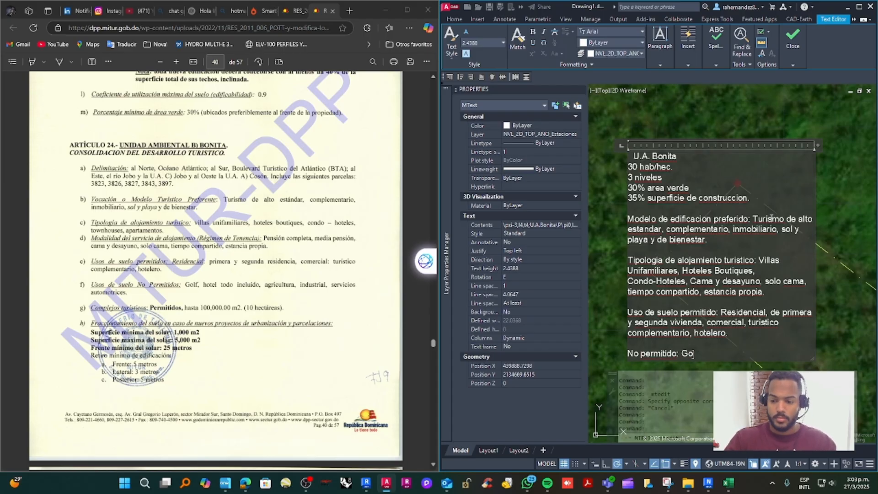
type("lf, Hotel Todo In")
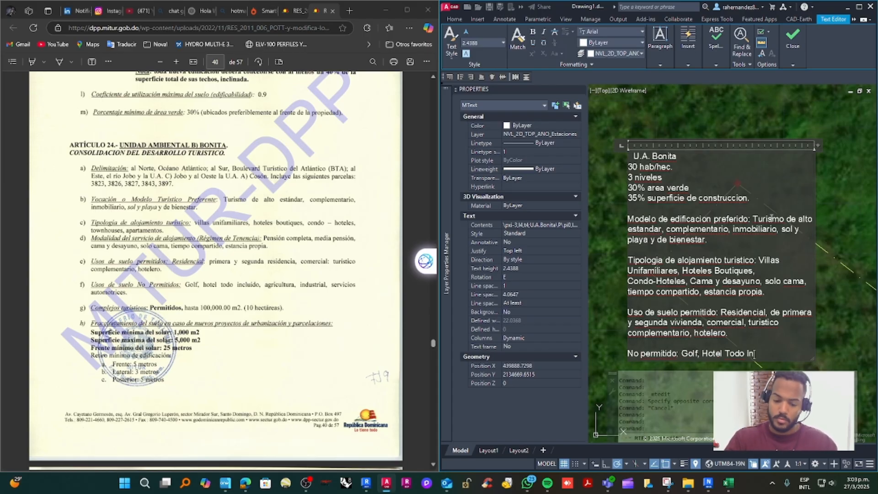
type("cluido (Resorot)")
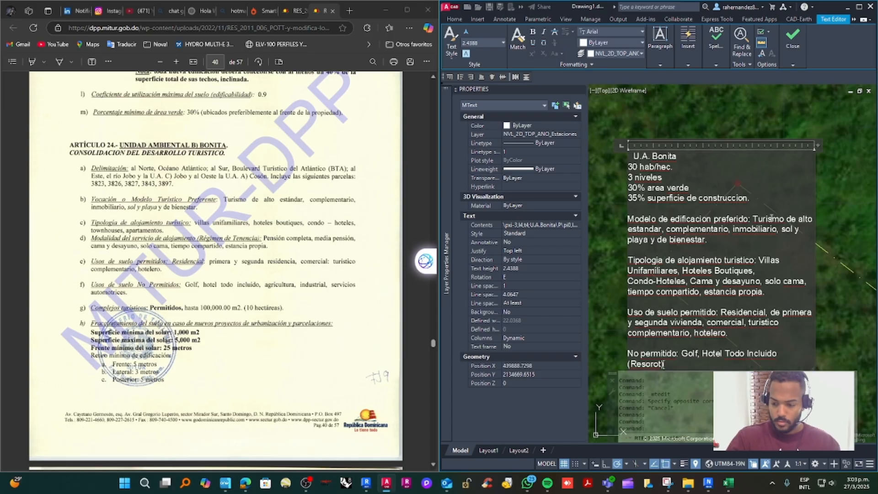
key("BackSpace")
key("BackSpace")
key("BackSpace")
type("ts), Agricultu")
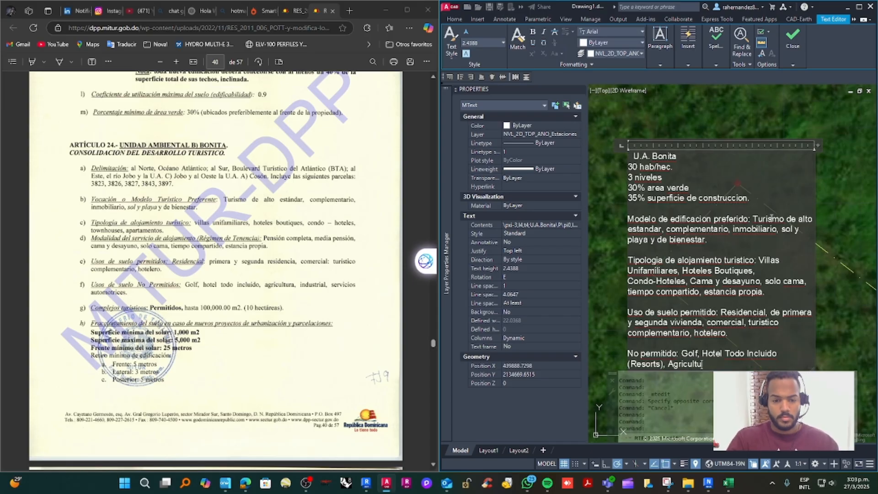
type("ra, Industrial, Servicios Automotrices.")
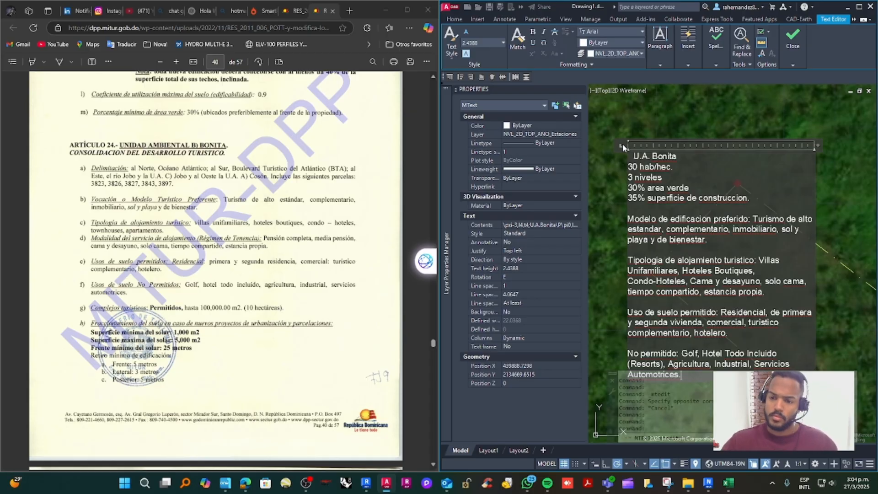
scroll(763, 280, "down", 2)
scroll(754, 351, "up", 2)
middle_click_drag(755, 351, 719, 293)
type(".")
Step: Add "Se permiten proyectos maximo hasta 100,000m²" as a new paragraph below the prohibited uses
key("Return")
key("Return")
type("Se per")
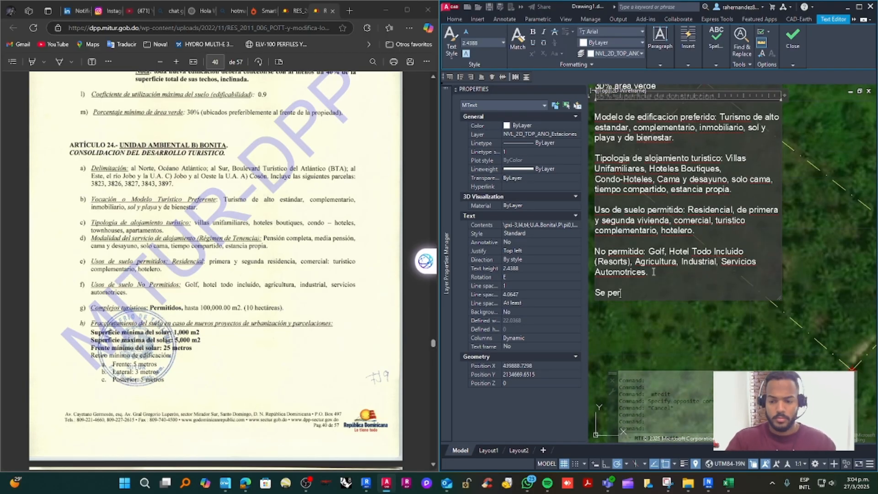
type("miten pro")
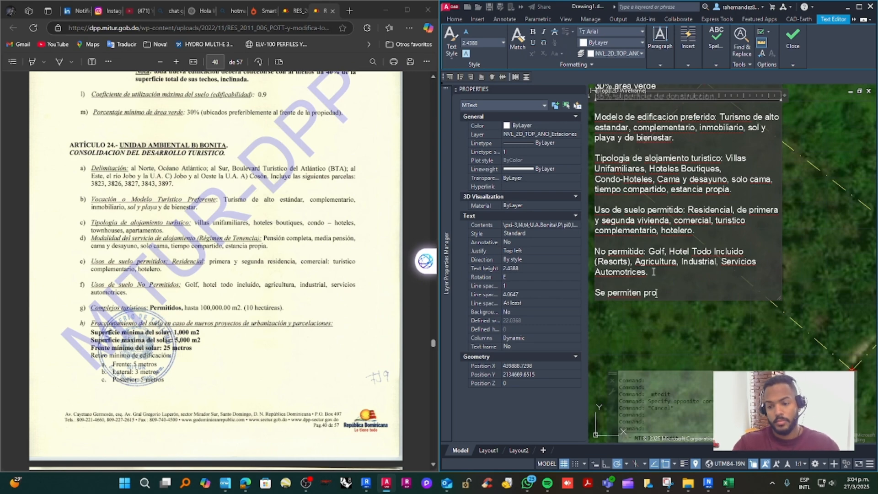
type("yectos maximo hasta 10")
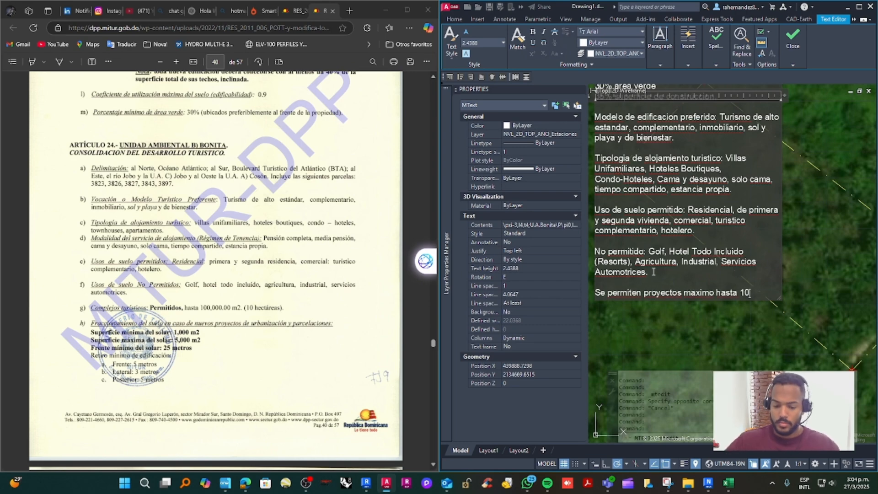
type("0,000m²")
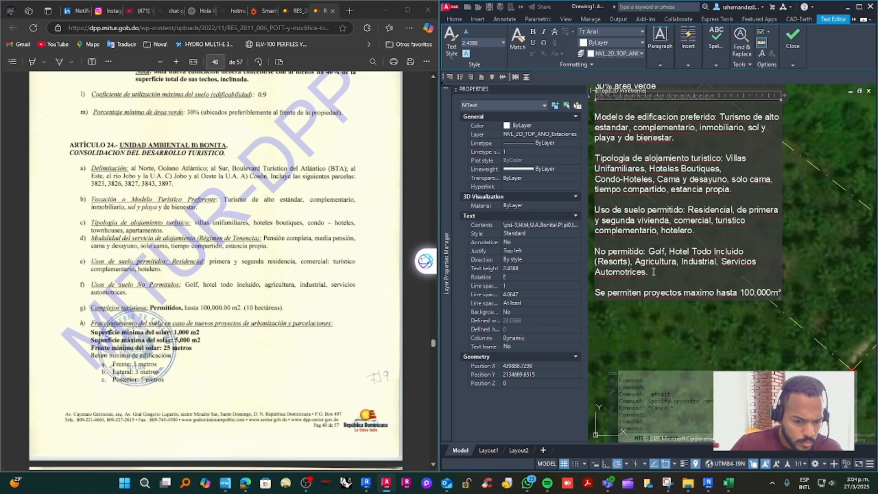
Step: Add a "Linderos:" block to the note with the lines "Frontal: 5 metros", "Lateral: 3 metros" and "Posterior: 5 metros"
key("Return")
key("Return")
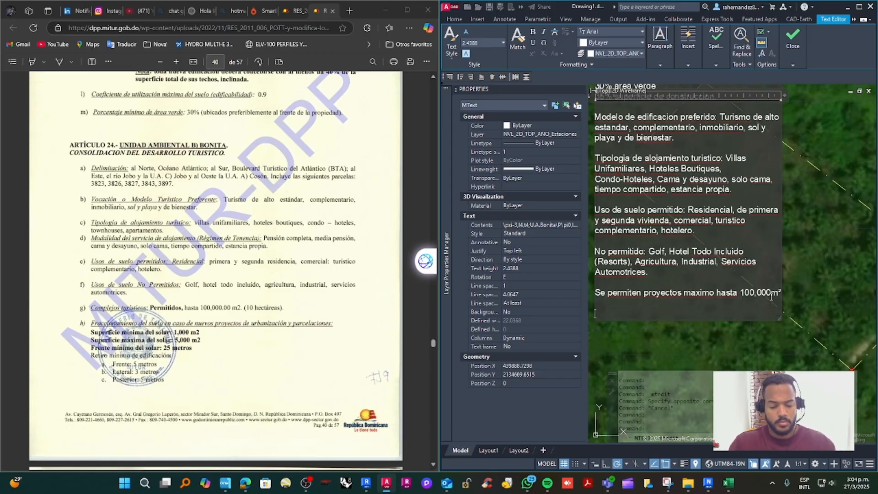
type("Linderos:")
key("Return")
type("Frontal: 5 metros")
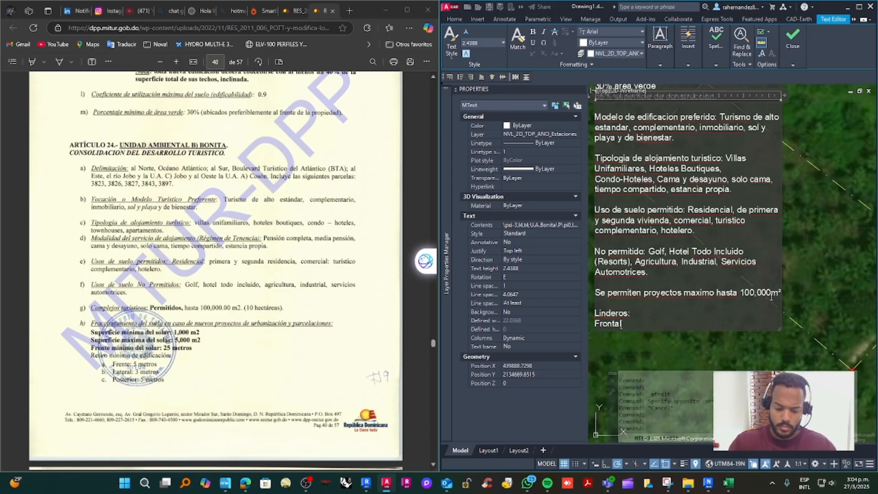
key("Return")
type("Lateral: 3 metros")
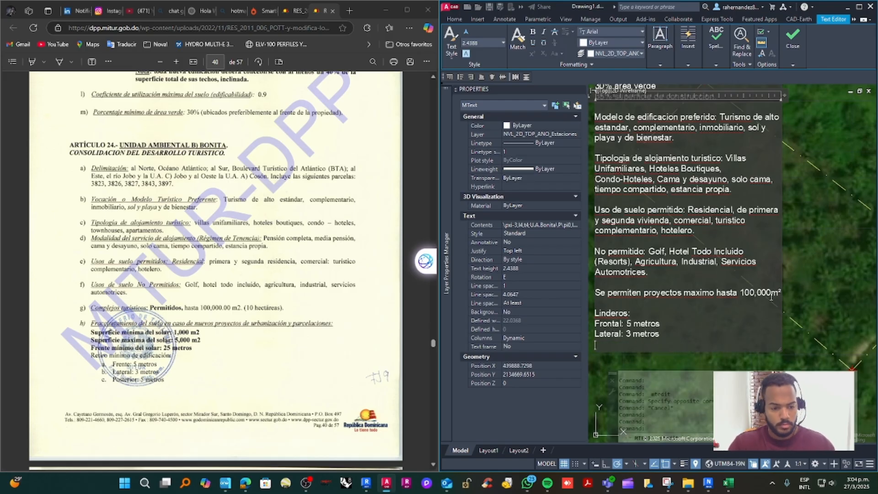
key("Return")
type("Posterior: 5 metros")
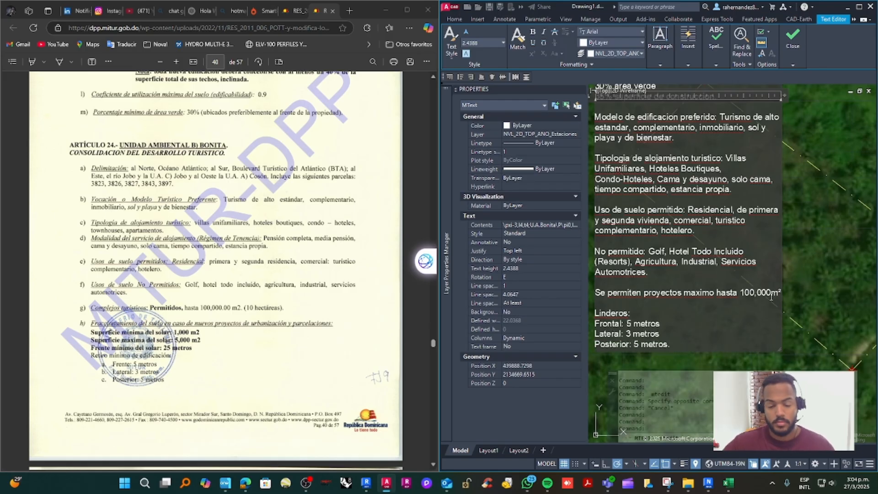
Step: Go to the resolution's page 41, finish editing the note and select the parcel's boundary polyline to check its area
scroll(284, 251, "down", 6)
scroll(315, 240, "down", 1)
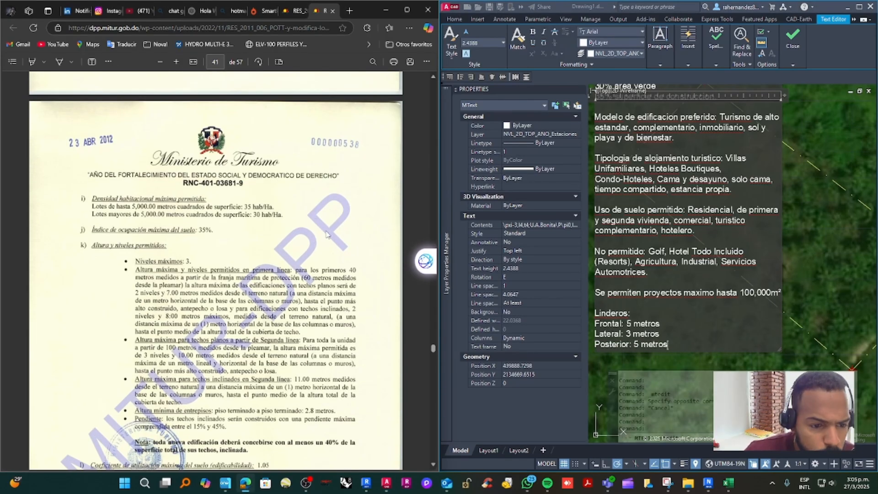
left_click(823, 296)
key("Escape")
left_click(806, 301)
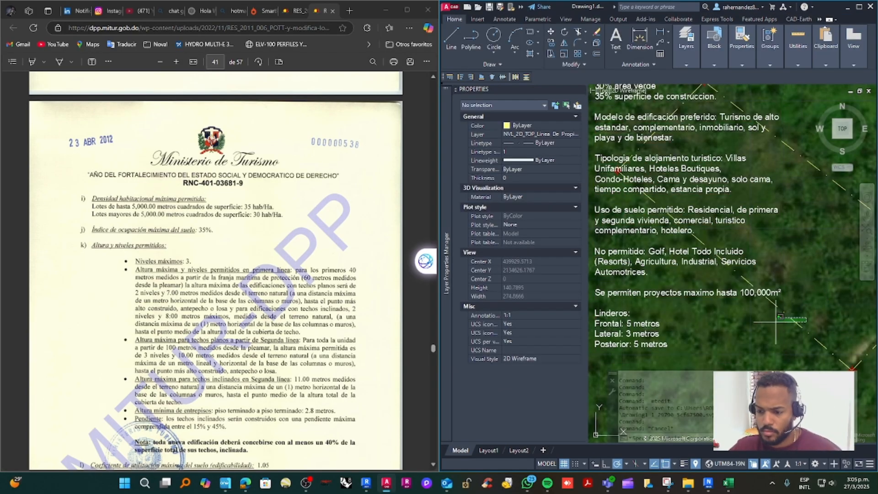
left_click(773, 321)
middle_click_drag(687, 318, 708, 377)
Step: Highlight the density line "Lotes mayores de 5,000.00 metros cuadrados de superficie: 30 hab/Ha." in the resolution
left_click(199, 219)
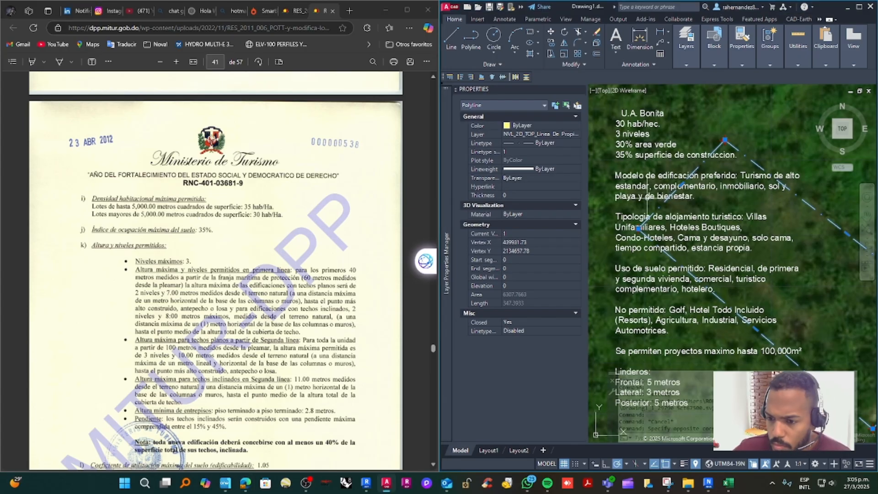
middle_click_drag(690, 281, 664, 225)
scroll(664, 225, "down", 2)
left_click(93, 207)
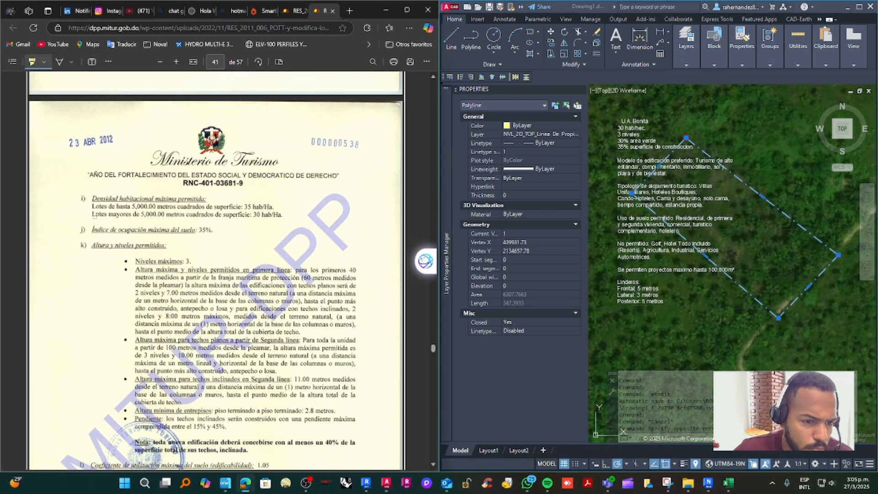
left_click_drag(91, 214, 282, 215)
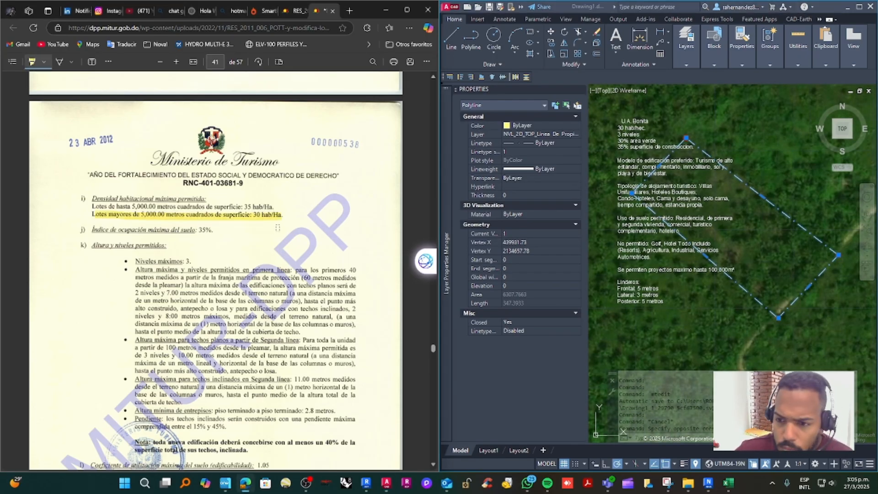
Step: Calculate 10/3 in the calculator and append "(10metros - 3.33m entrepisos - 2.8m)" to the note's "3 niveles" line
scroll(306, 274, "down", 2)
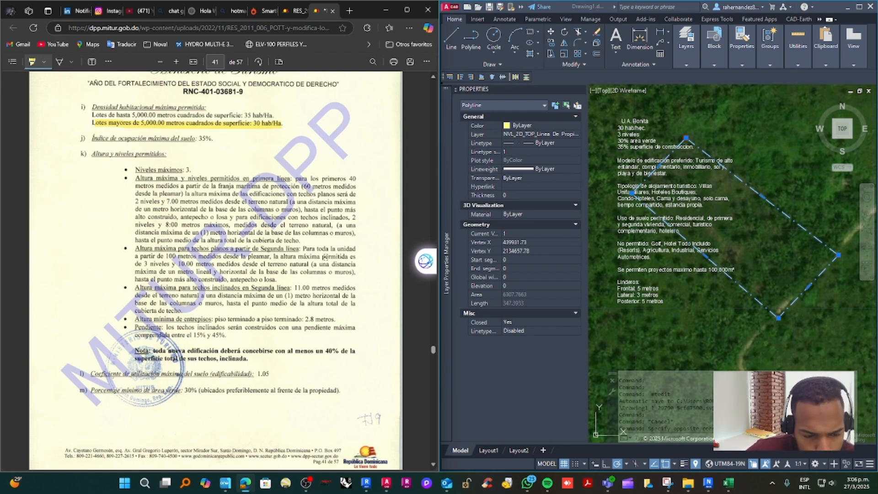
double_click(632, 135)
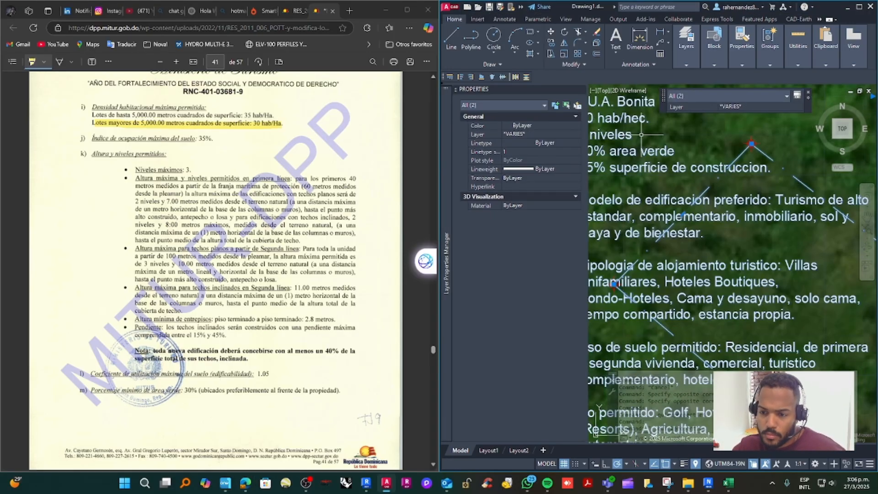
type("(10metros -")
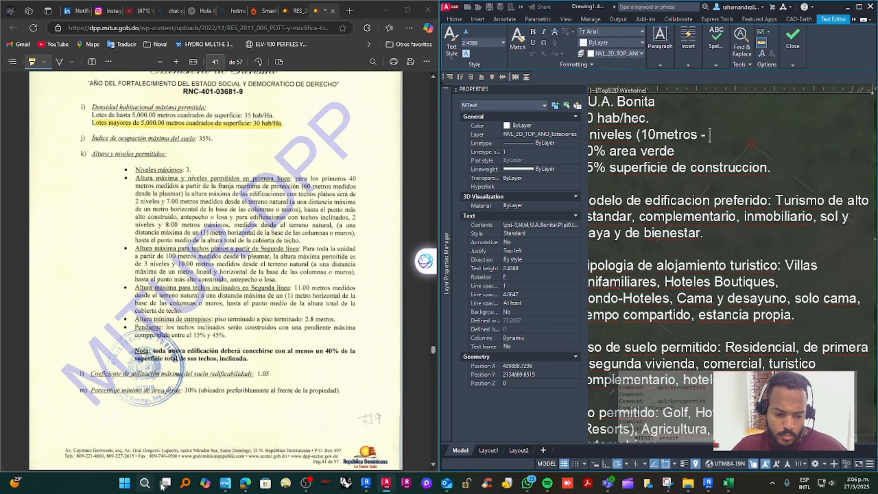
left_click(147, 483)
type("ca")
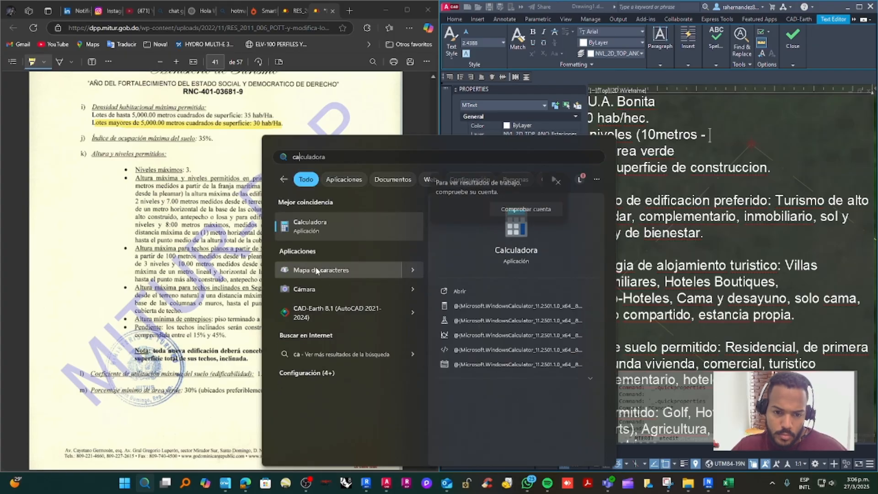
left_click(311, 225)
type("10/3")
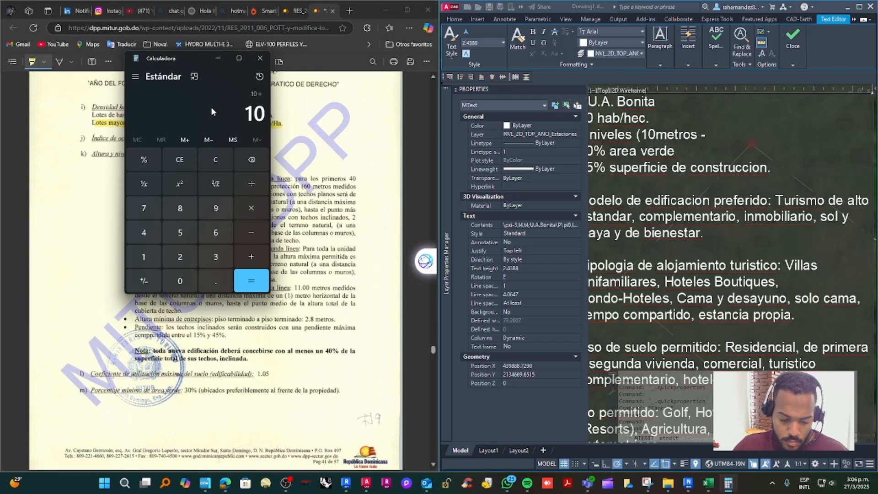
key("Return")
left_click(218, 58)
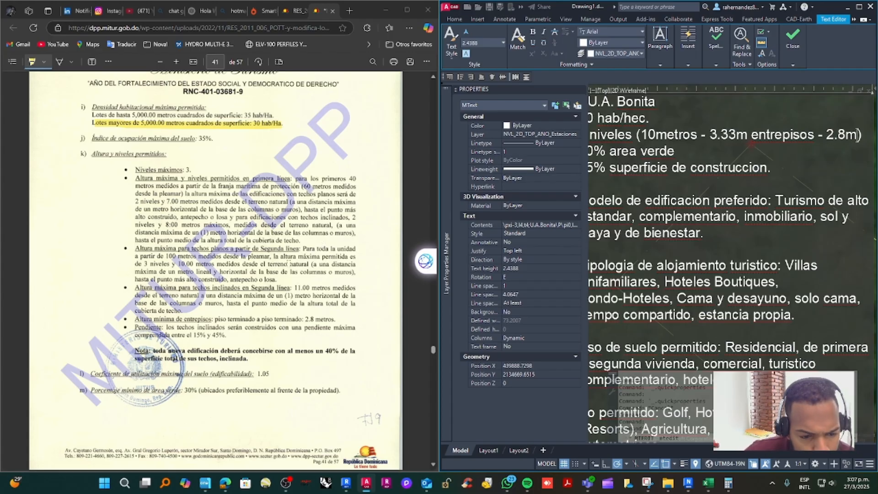
Step: Add the line "Pendiente de techo de 15% a 45%" below the 35% construction surface line
key("Return")
type("P")
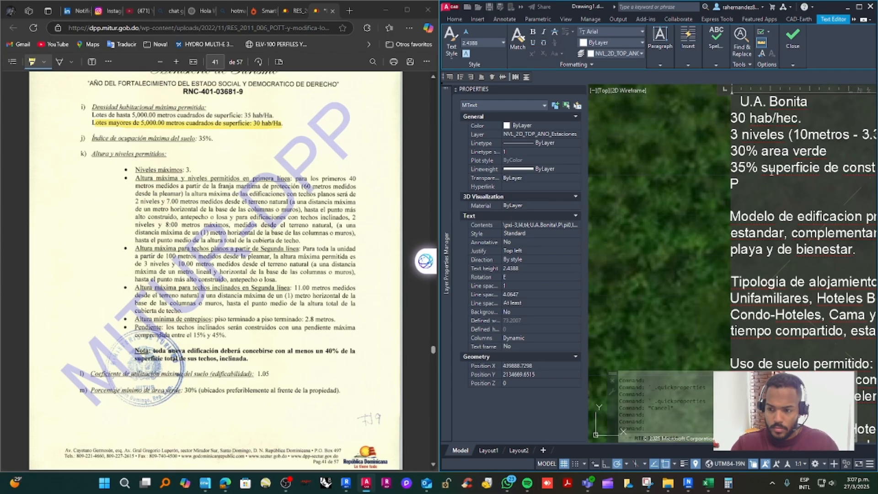
type("endiente de techo de 15% a 45")
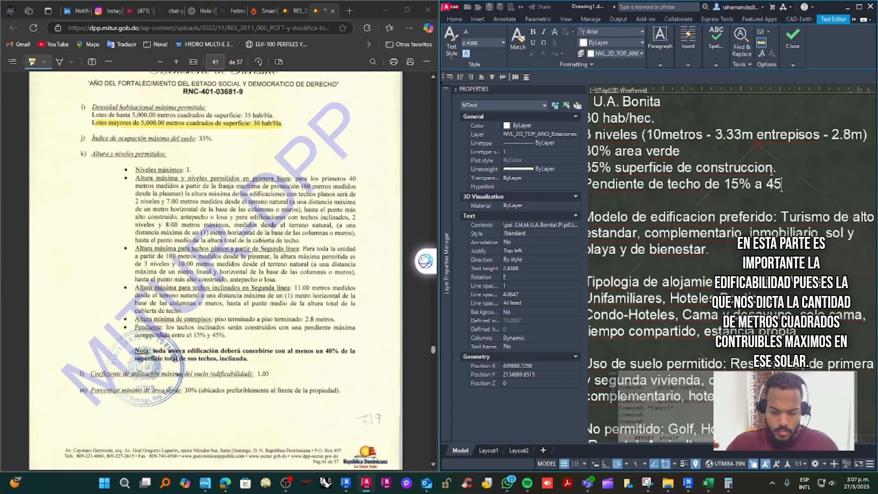
type("%")
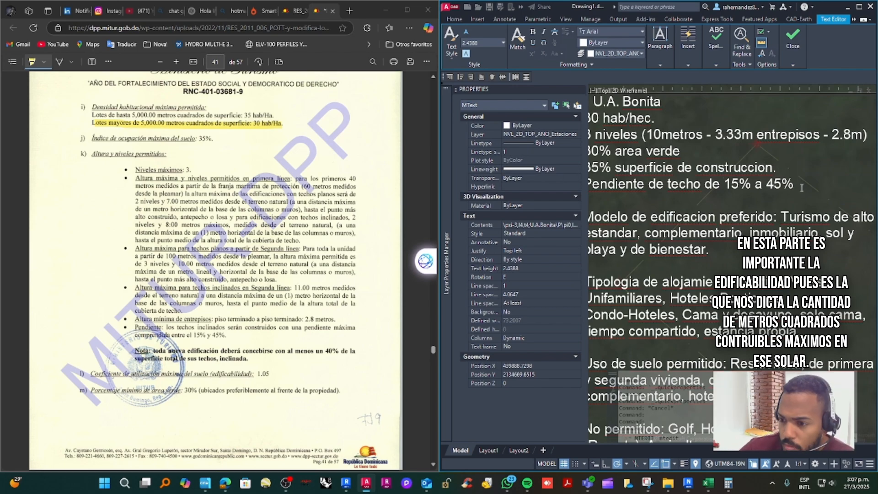
Step: Add "Nueva edificacion necesita 40% de techo inclinados" below the roof slope line
key("Return")
type("Nueva edificacion necesita 4")
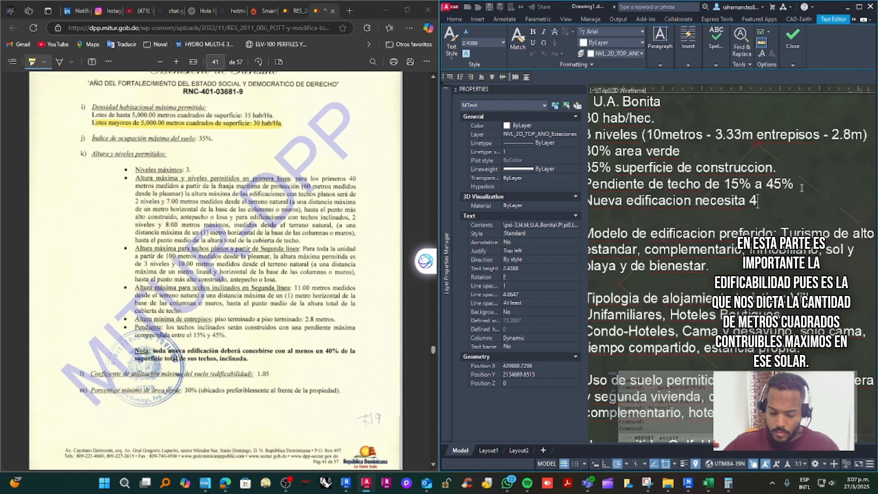
type("0% de techo")
key("Return")
type("inclinados")
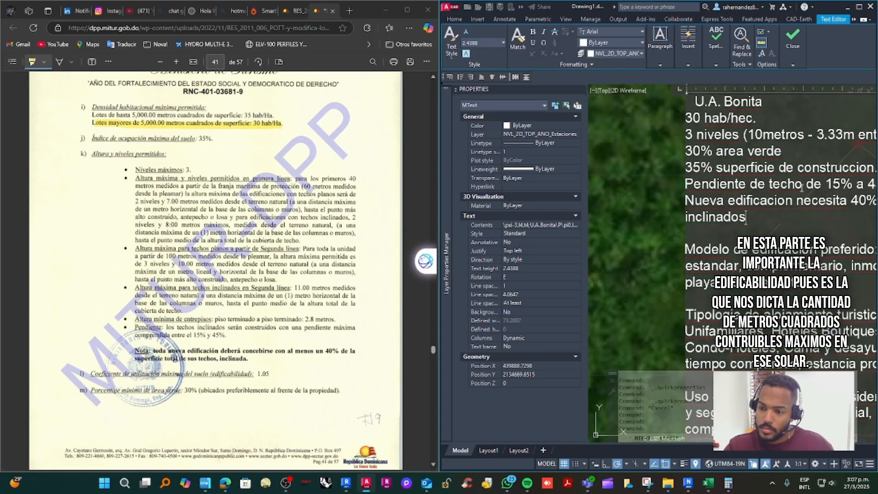
Step: Change the building height in the "3 niveles" line to 11metros
left_click(764, 135)
key("BackSpace")
type("1")
Step: Calculate 11/3 in the calculator, set the storey height in the "3 niveles" line to 3.65m, and close the calculator
left_click(729, 483)
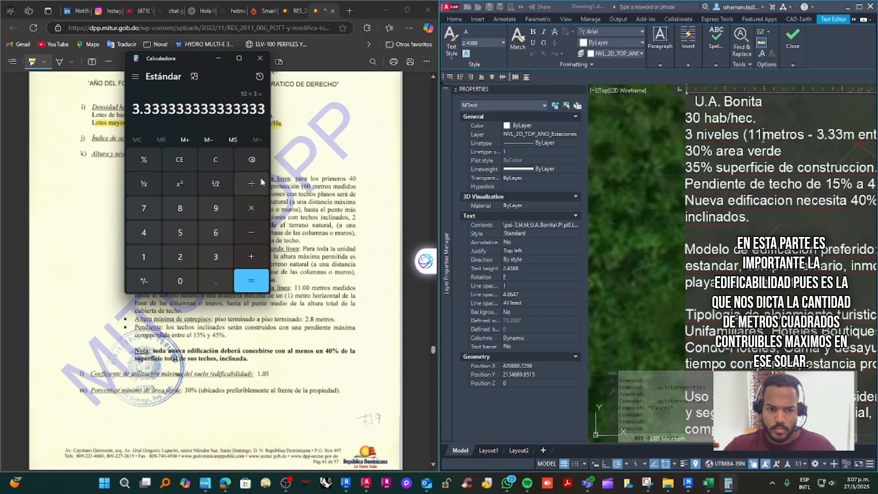
left_click(170, 165)
type("11/3")
key("Return")
left_click(842, 136)
key("BackSpace")
key("BackSpace")
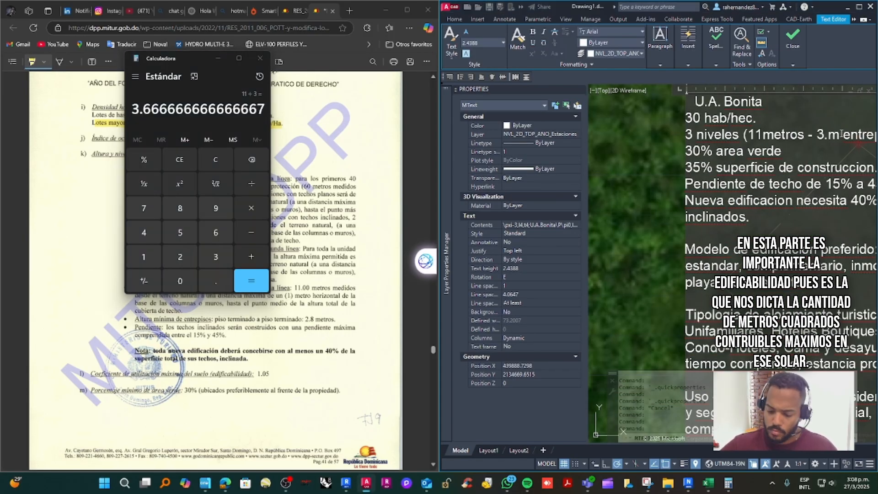
type("65")
left_click(262, 63)
left_click(262, 63)
Step: Add "Edificabilidad: 1.05" as a separate paragraph below the sloped roof requirement
key("Return")
key("Return")
type("Edificabilidad: 1.05")
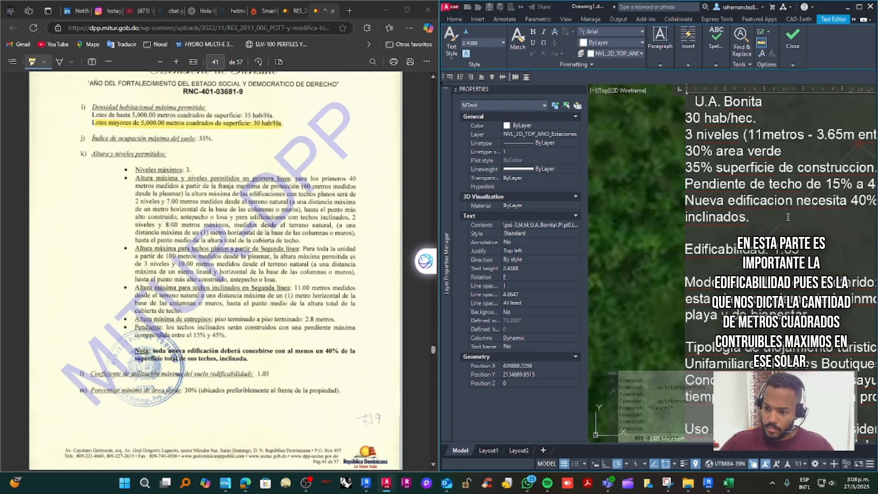
Step: Open the calculator, finish editing the note, select the parcel's boundary polyline and copy its area value
left_click(145, 482)
left_click(308, 198)
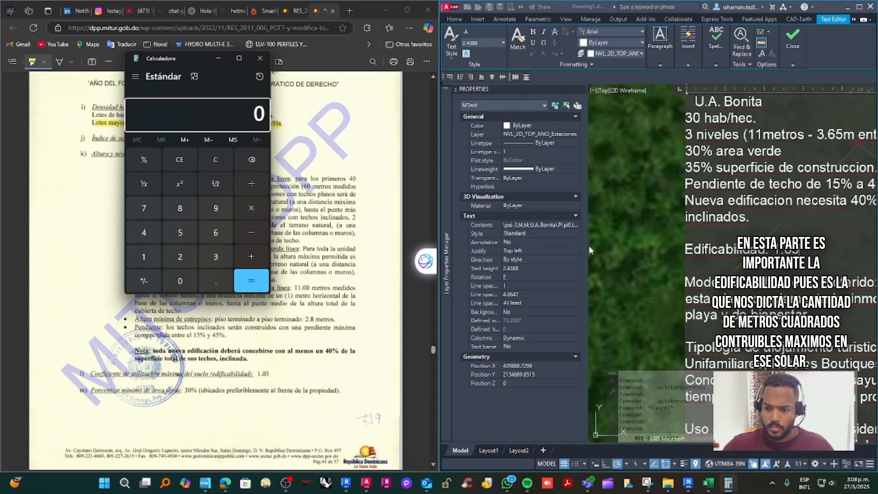
left_click(636, 237)
left_click(644, 239)
scroll(757, 289, "up", 2)
left_click(751, 234)
left_click(742, 244)
left_click(576, 295)
left_click_drag(412, 176, 336, 173)
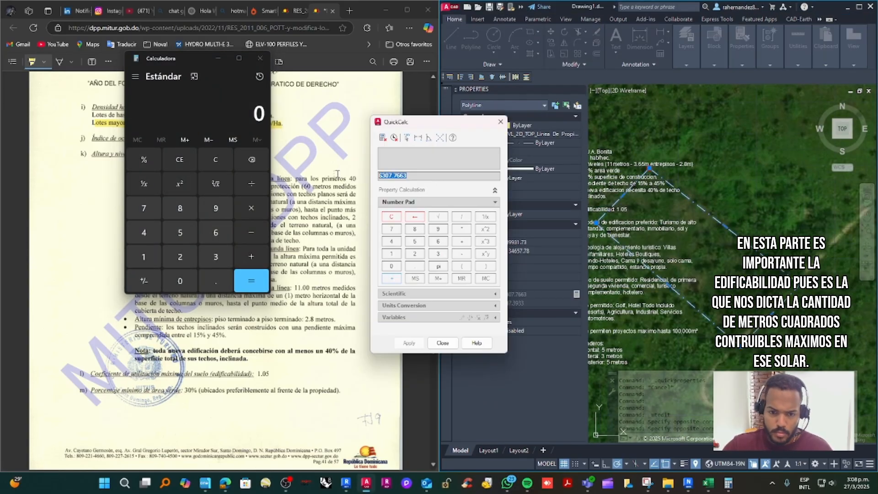
key("ctrl+c")
Step: Paste the parcel area into the calculator and divide it by the 1.05 buildability coefficient
left_click(214, 122)
key("ctrl+v")
left_click(253, 184)
type("1.05")
key("Return")
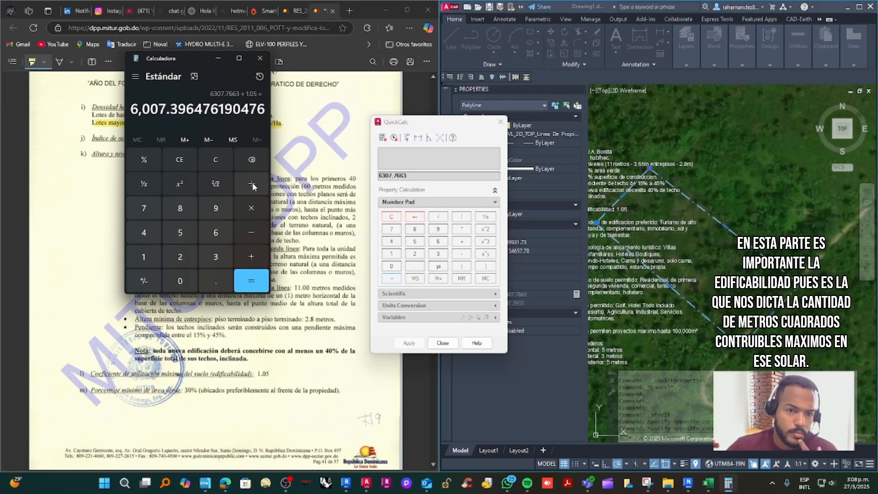
Step: Copy the calculator's division result and close both the calculator and QuickCalc
left_click_drag(131, 109, 266, 109)
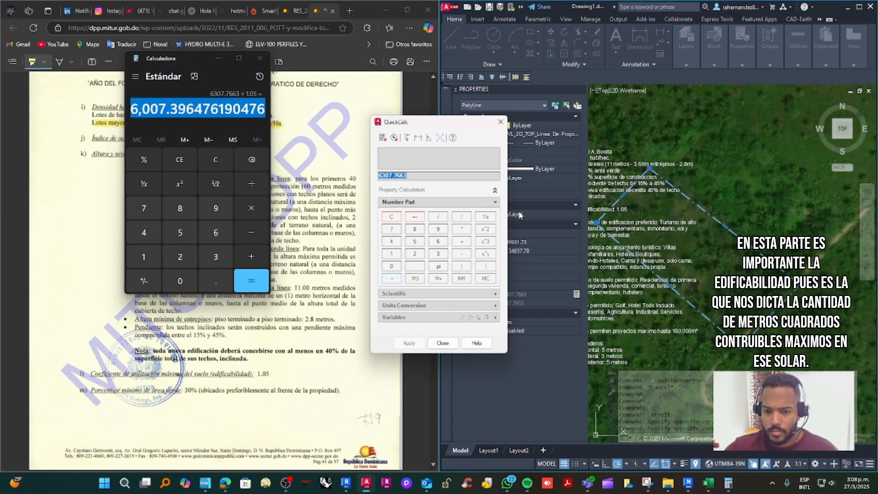
left_click(261, 60)
left_click(500, 122)
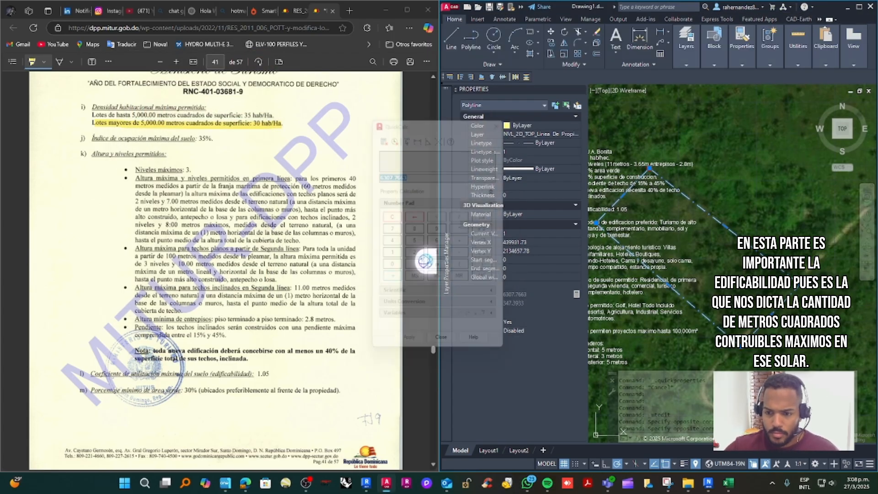
Step: Add the line "Area de construccion maxima: 6,007.39m²" below the Edificabilidad entry in the zoning note
key("Escape")
scroll(604, 212, "up", 4)
double_click(655, 205)
key("Return")
type("Area de construccion maxima:")
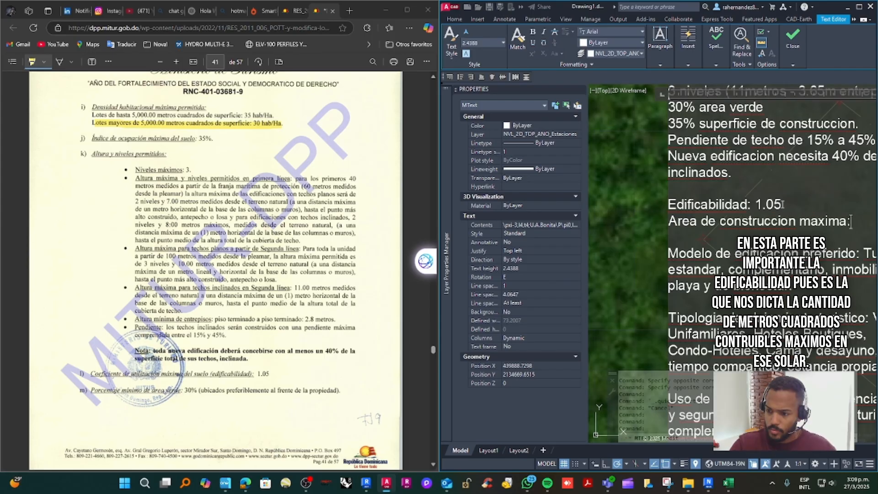
key("ctrl+v")
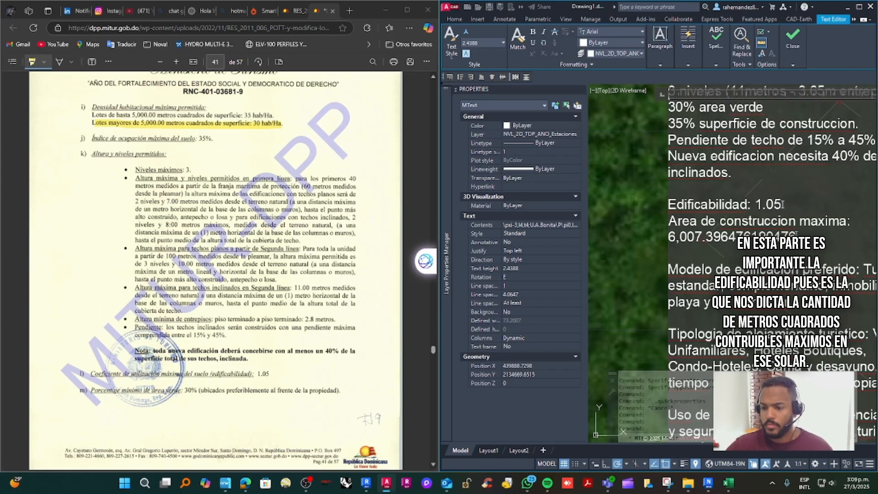
key("BackSpace")
key("BackSpace")
key("BackSpace")
key("BackSpace")
key("BackSpace")
key("BackSpace")
key("BackSpace")
key("BackSpace")
type("²")
left_click(774, 200)
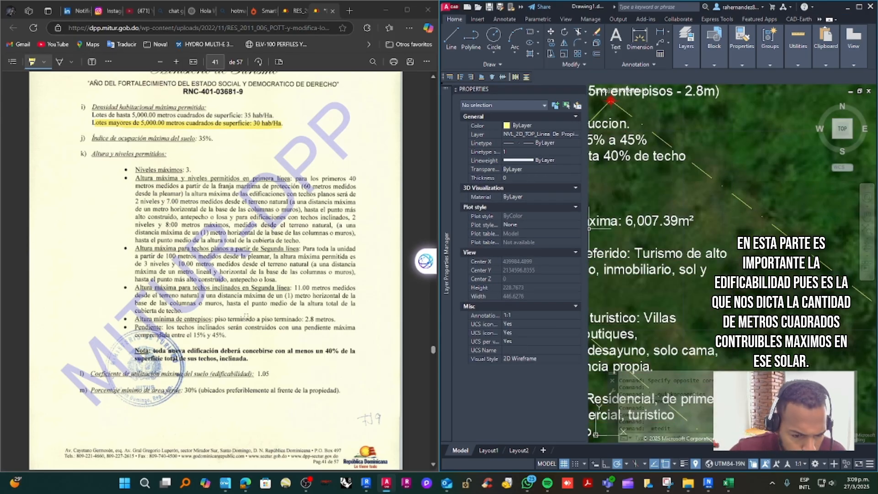
Step: Move the zoning note clear of the parcel outline it overlaps
scroll(246, 315, "down", 5)
scroll(246, 315, "up", 4)
scroll(713, 178, "down", 6)
left_click(658, 149)
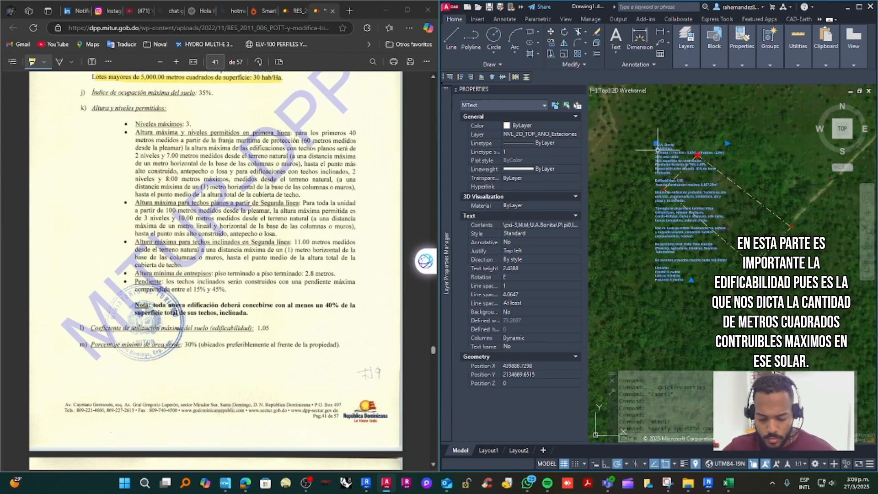
type("m")
key("space")
left_click(658, 149)
left_click(615, 103)
scroll(649, 229, "down", 12)
scroll(735, 204, "up", 10)
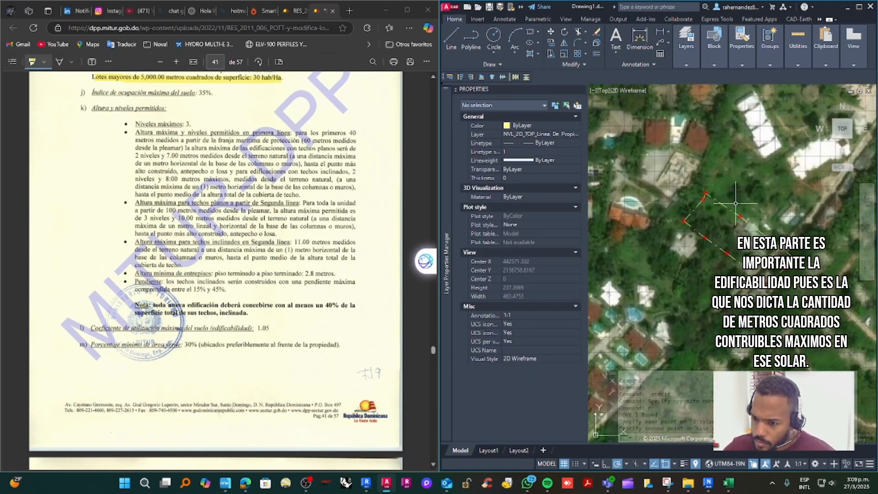
scroll(735, 203, "down", 10)
scroll(740, 238, "up", 8)
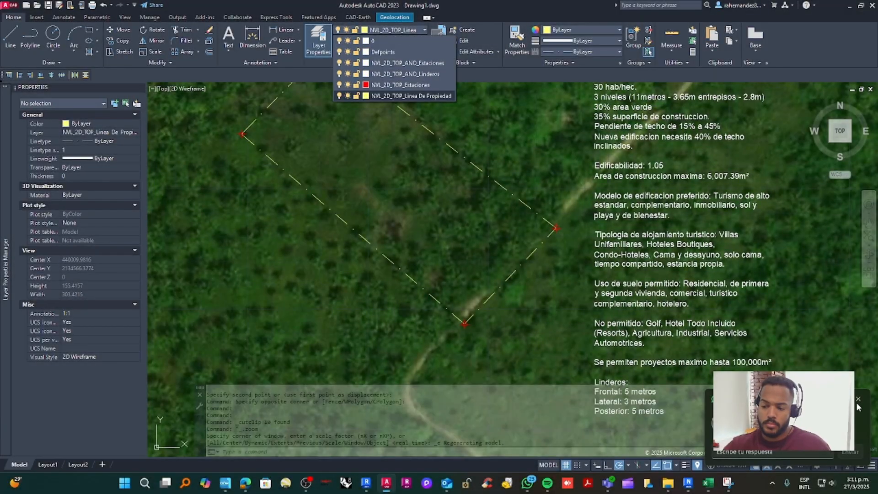
Step: Examine the drawing's layer list for a layer suited to the setback lines
left_click(859, 400)
middle_click_drag(537, 144, 555, 192)
left_click(392, 33)
left_click(859, 400)
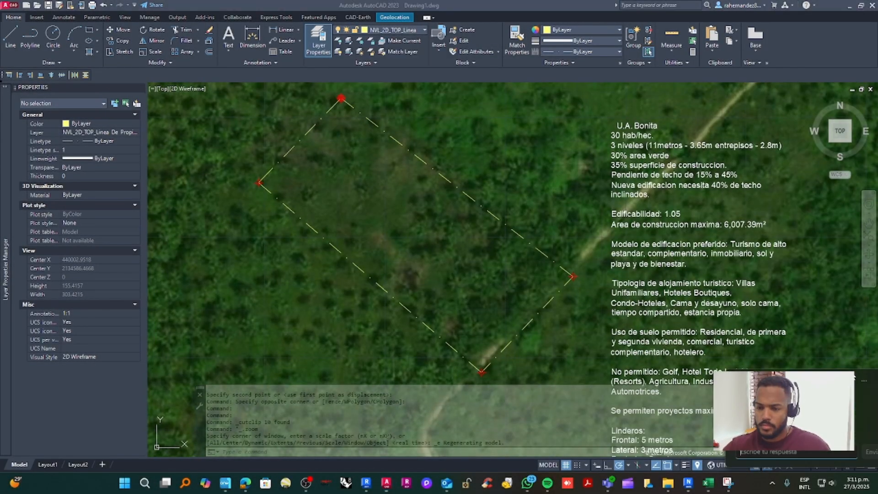
left_click(426, 31)
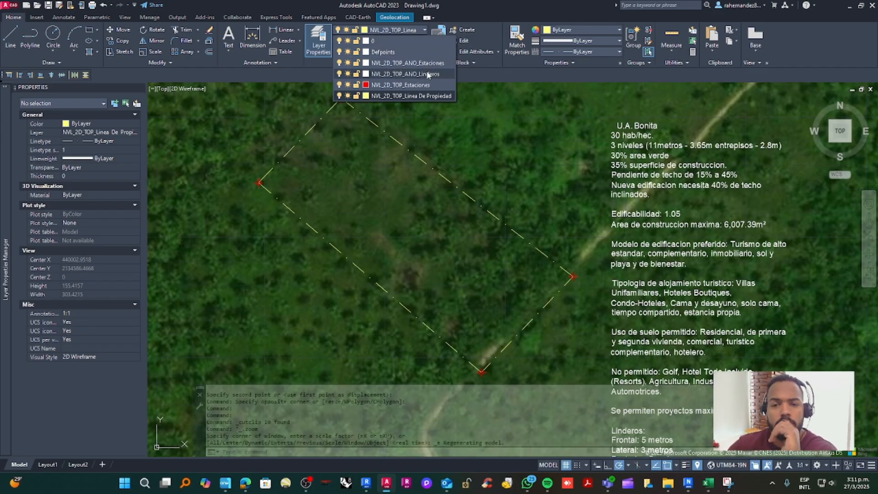
left_click(485, 161)
left_click(412, 169)
key("Escape")
key("Escape")
Step: Create a new layer named NVL_2D_TOP_Linea de Lindero
type("la")
key("Return")
left_click(94, 103)
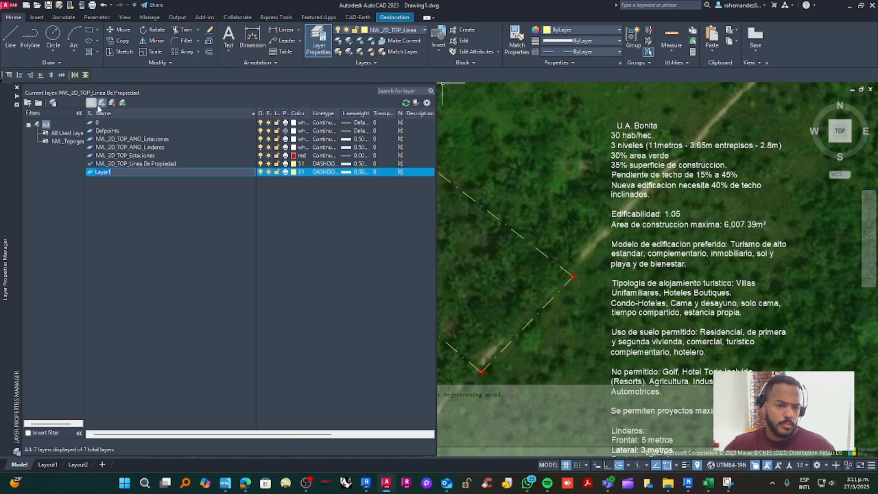
type("NVL_2D_TOP_")
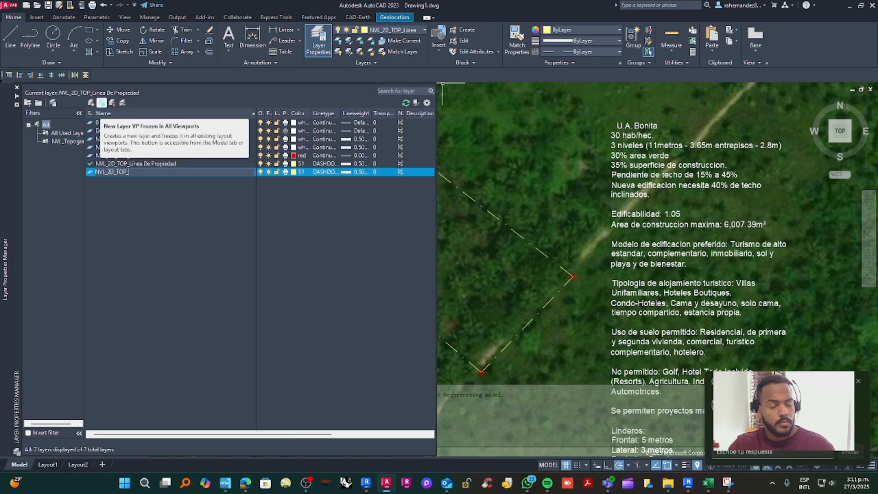
type("Linea de Linderos")
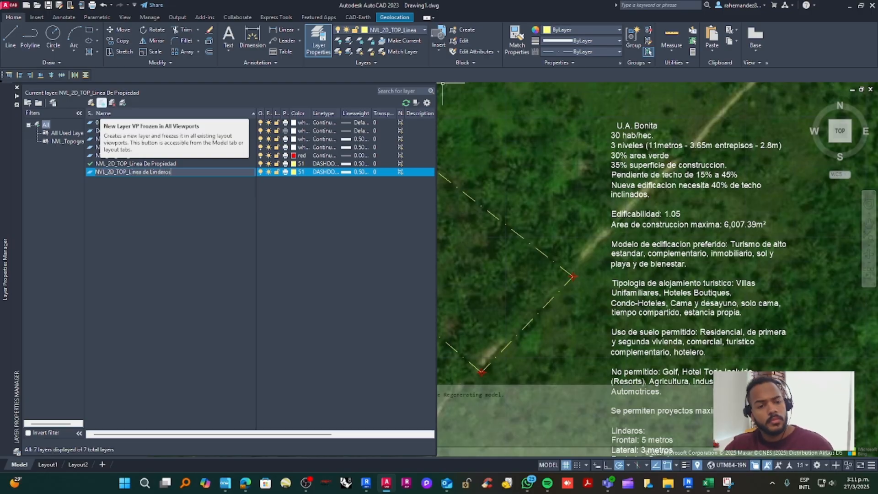
key("BackSpace")
key("Return")
Step: Set the new Lindero layer's color to magenta and its linetype to HIDDEN2, and check its lineweight
left_click(294, 172)
left_click(407, 260)
left_click(427, 312)
left_click(338, 174)
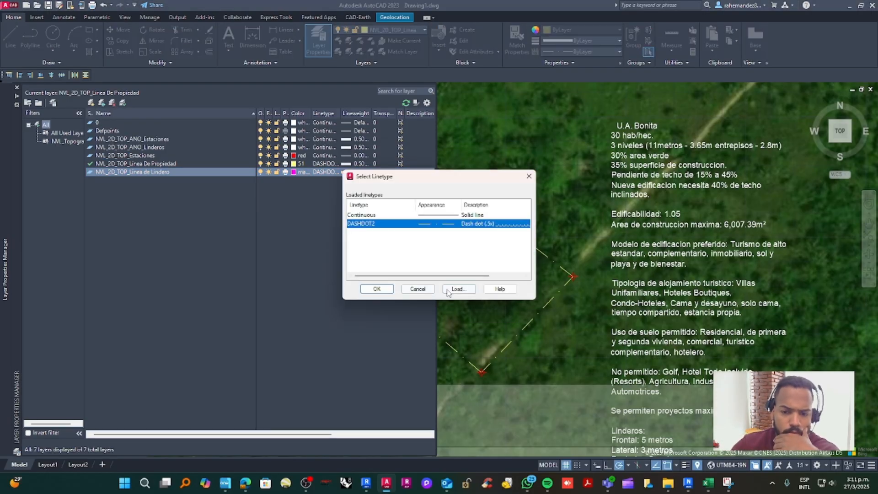
left_click(459, 289)
left_click(359, 228)
left_click(398, 300)
left_click(377, 288)
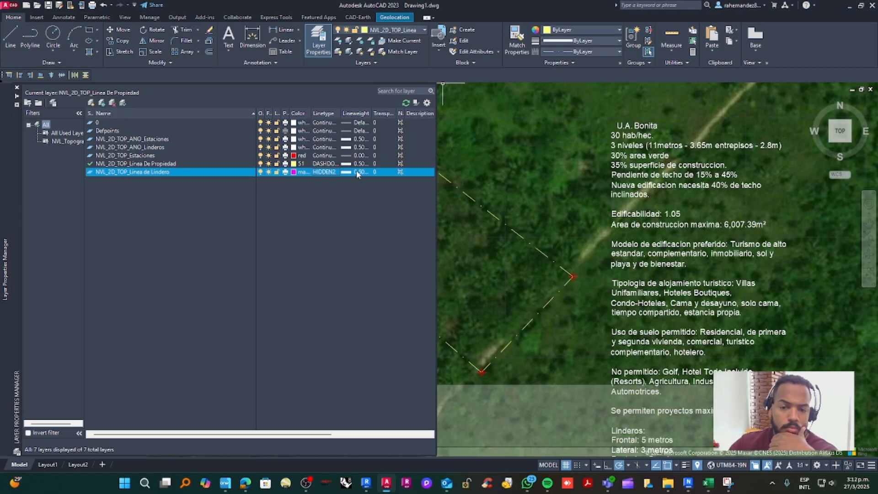
left_click(357, 172)
left_click(439, 304)
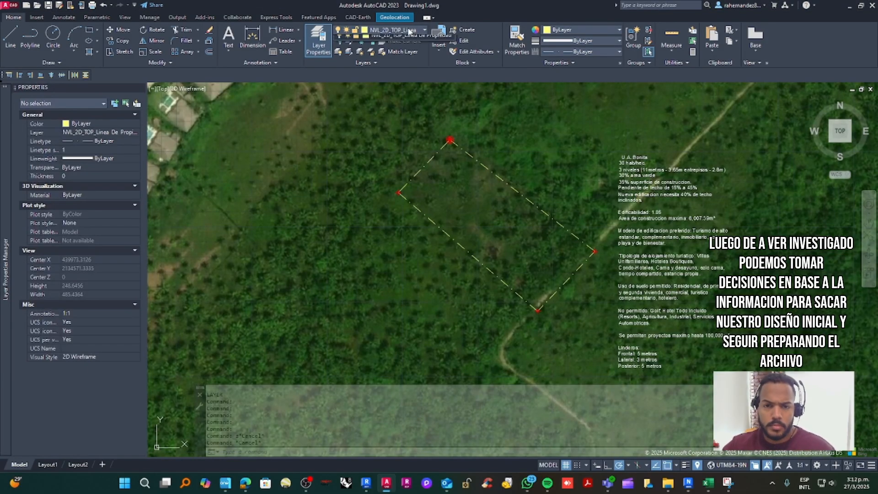
Step: Make the Lindero layer current and draw a construction line through the two corners of the parcel's southeast edge
left_click(402, 100)
type("xl")
key("Return")
left_click(595, 251)
left_click(537, 310)
key("Escape")
scroll(643, 335, "up", 2)
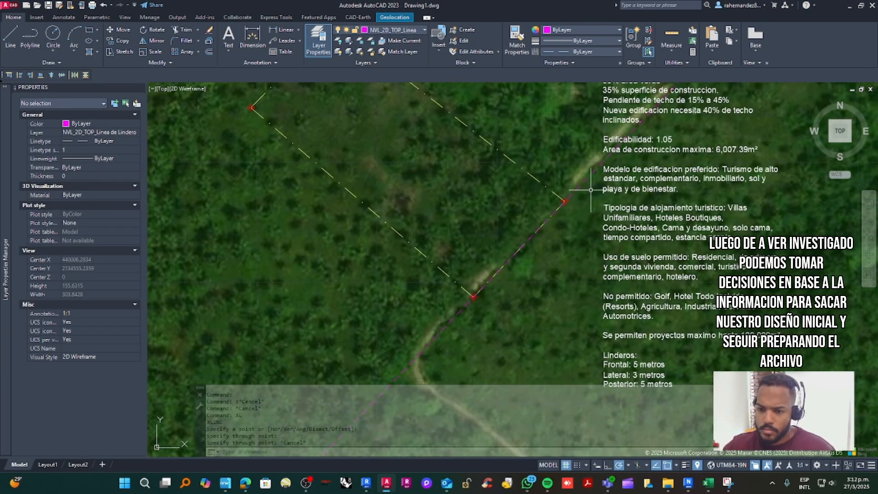
Step: Offset the southeast construction line 5 m toward the inside of the parcel
left_click(591, 190)
left_click(581, 160)
key("Escape")
middle_click_drag(582, 162, 592, 175)
type("o")
key("Return")
type("5")
key("Return")
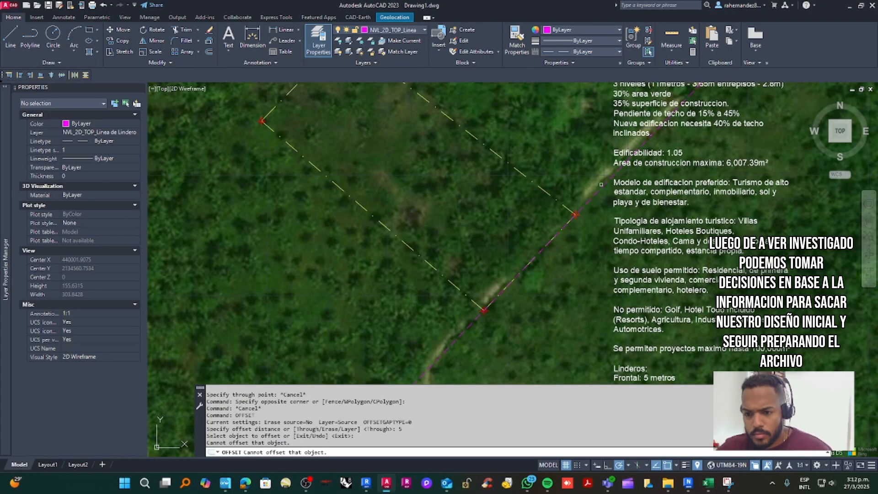
left_click(587, 202)
left_click(550, 154)
Step: Draw construction lines through the corners of the parcel's two long sides and its northwest edge
middle_click_drag(550, 154, 559, 176)
type("l")
key("Escape")
type("xl")
key("Return")
middle_click_drag(353, 99, 355, 135)
left_click(355, 93)
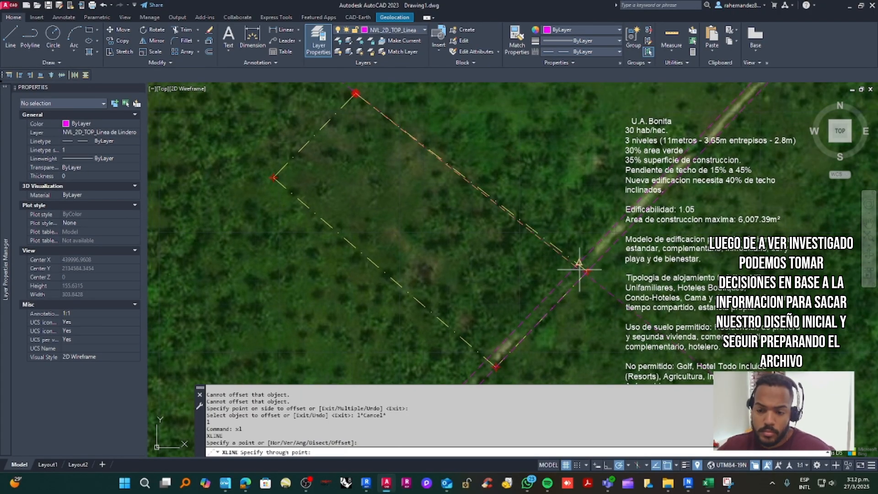
left_click(587, 269)
key("Return")
key("Return")
left_click(274, 178)
left_click(494, 365)
key("Return")
scroll(471, 138, "down", 2)
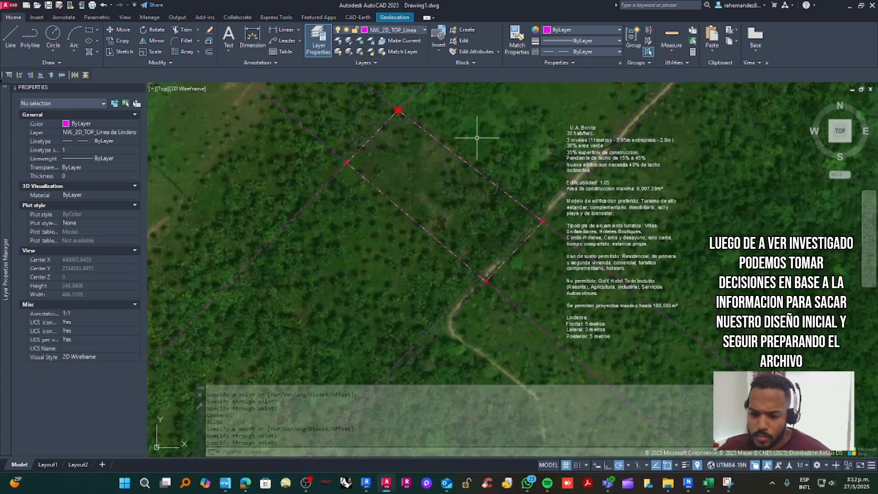
Step: Offset the northwest construction line 5 m toward the inside of the parcel
scroll(478, 138, "up", 2)
middle_click_drag(486, 141, 495, 155)
type("o")
key("Return")
left_click(379, 88)
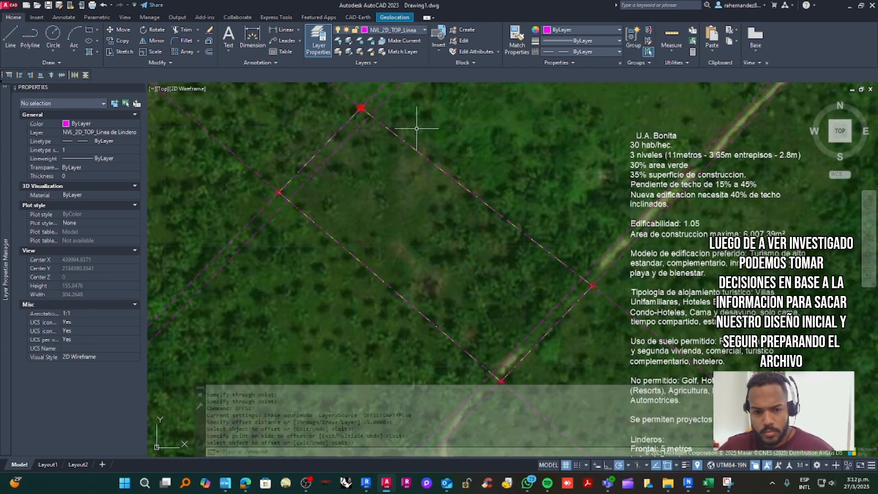
left_click(415, 128)
Step: Offset the construction lines of the two long sides 3 m toward the inside of the parcel
mouse_move(431, 122)
middle_mouse_down()
mouse_move(427, 59)
mouse_move(441, 116)
middle_mouse_up()
key("Return")
type("off")
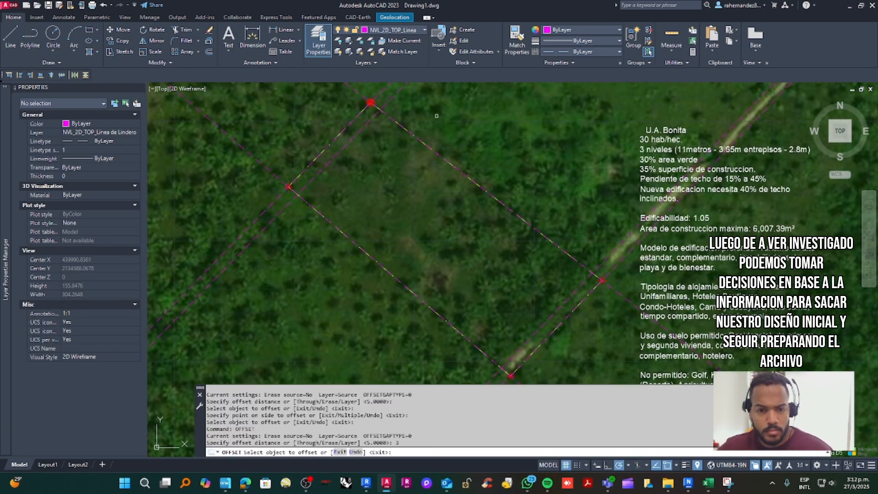
left_click(265, 168)
key("Escape")
key("Escape")
key("Escape")
Step: Fillet the offset setback lines with radius 0 at the north and west corners
type("f")
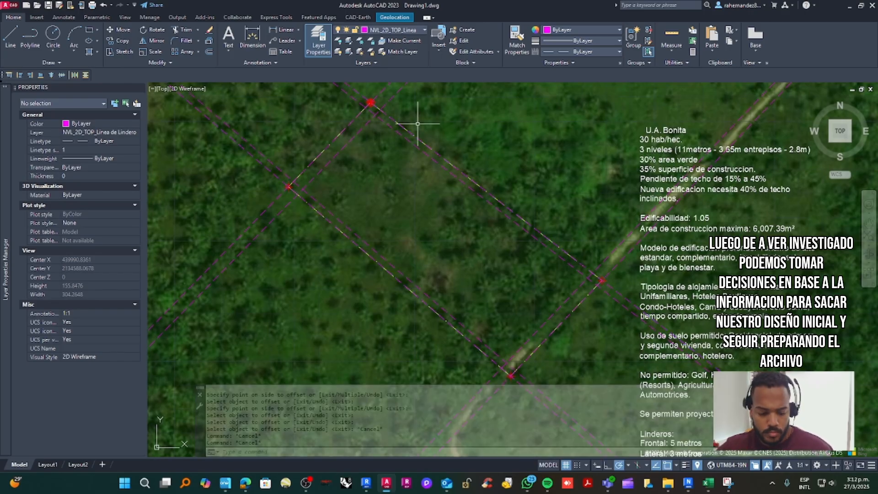
key("Return")
type("r")
key("Return")
left_click(381, 119)
left_click(367, 125)
key("Return")
left_click(312, 178)
left_click(315, 200)
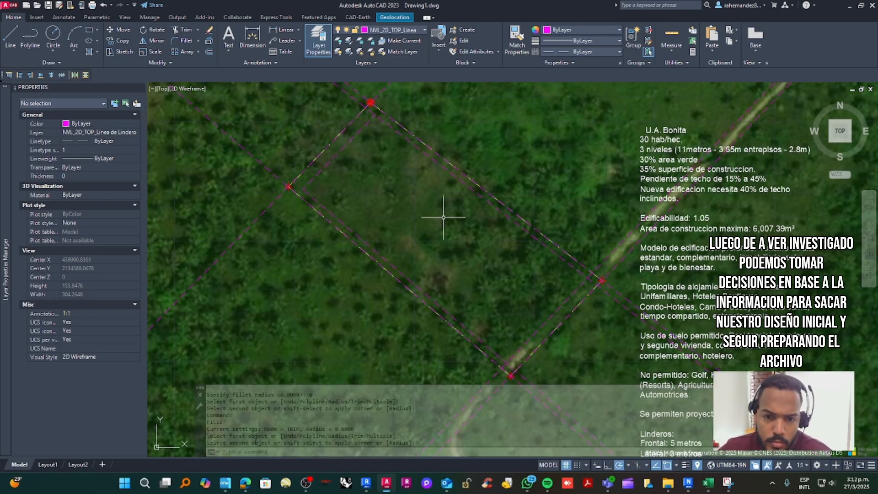
Step: Close the east and south corners of the setback outline with radius 0 fillets
key("Return")
left_click(570, 261)
left_click(567, 304)
key("Return")
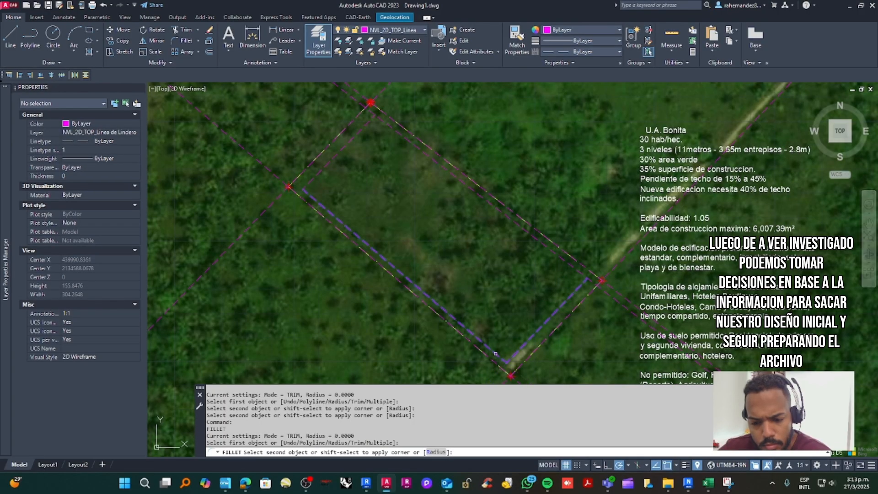
left_click(495, 353)
key("Escape")
Step: Erase the original construction lines running along the parcel boundary, keeping the inner setback outline
left_click(604, 291)
key("Delete")
key("ctrl+z")
type("tr")
key("Return")
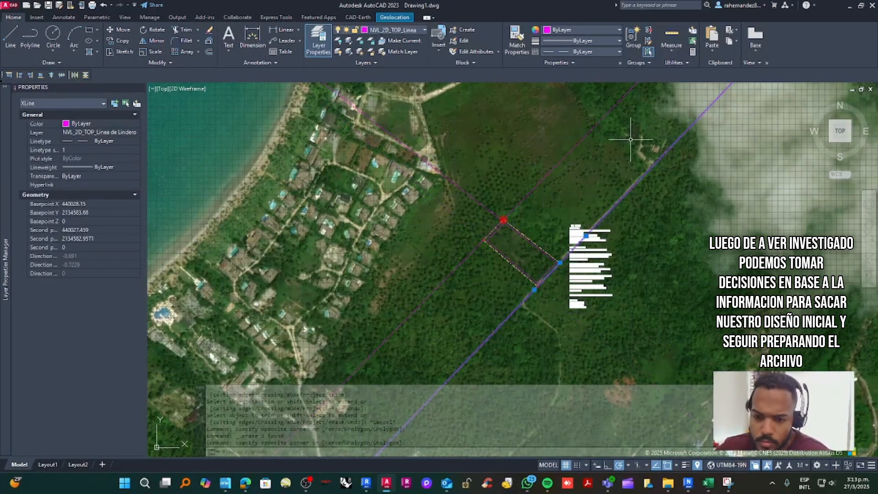
Step: Try to join the four setback lines into a single object
scroll(457, 184, "up", 5)
left_click(458, 184)
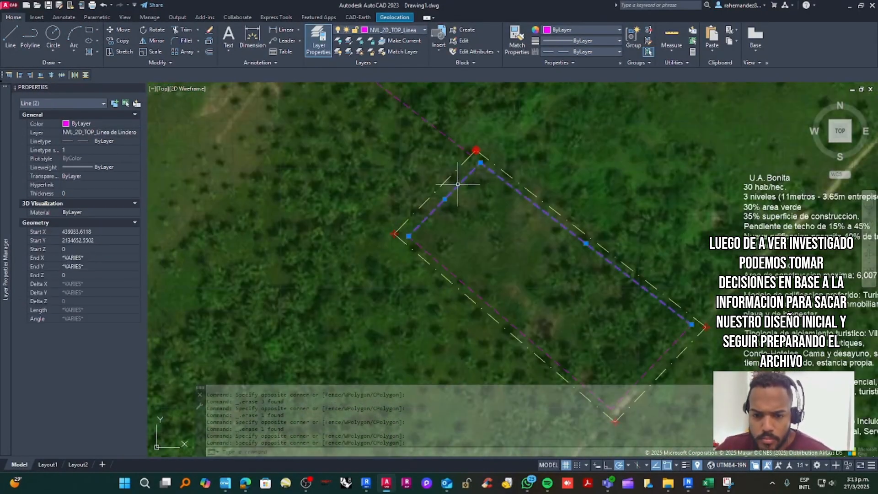
middle_click_drag(457, 184, 430, 138)
left_click(621, 325)
type("j")
key("Return")
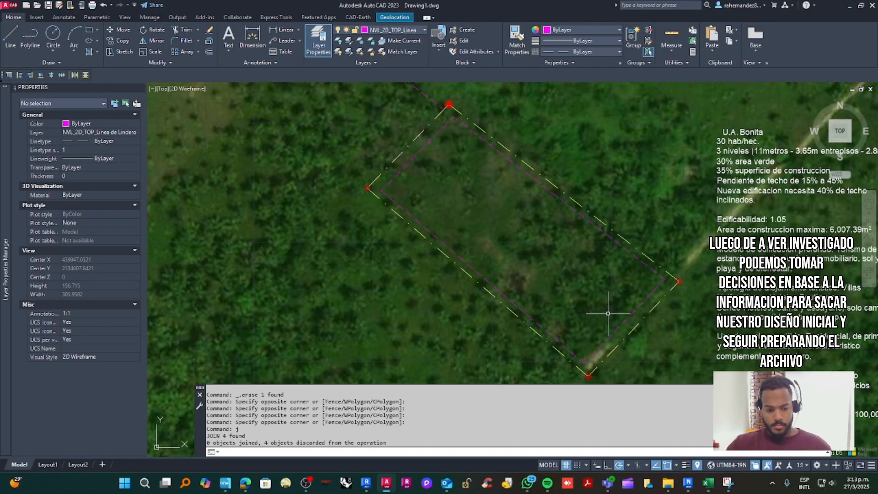
Step: Reselect the four setback lines one by one and retry the join
left_click(617, 327)
left_click(634, 254)
left_click(435, 138)
left_click(405, 211)
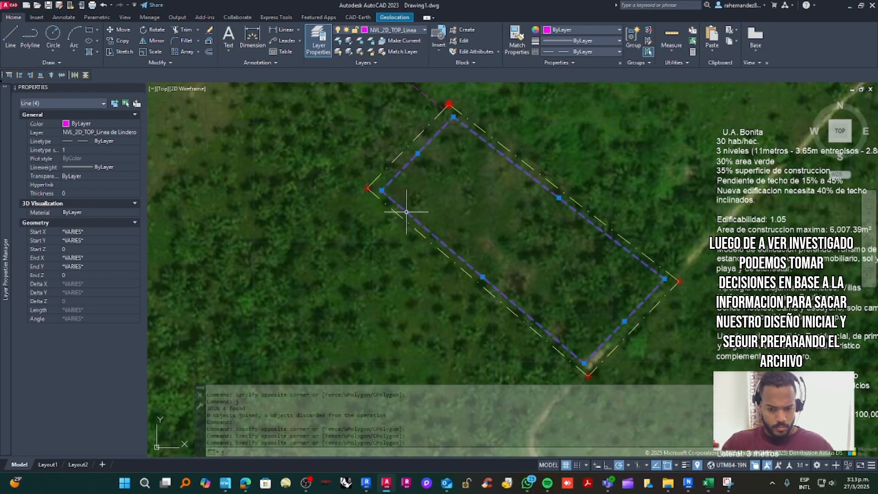
key("Return")
Step: Try to turn the four selected setback lines into a polyline with PEDIT
left_click(641, 303)
left_click(633, 255)
left_click(434, 136)
left_click(396, 202)
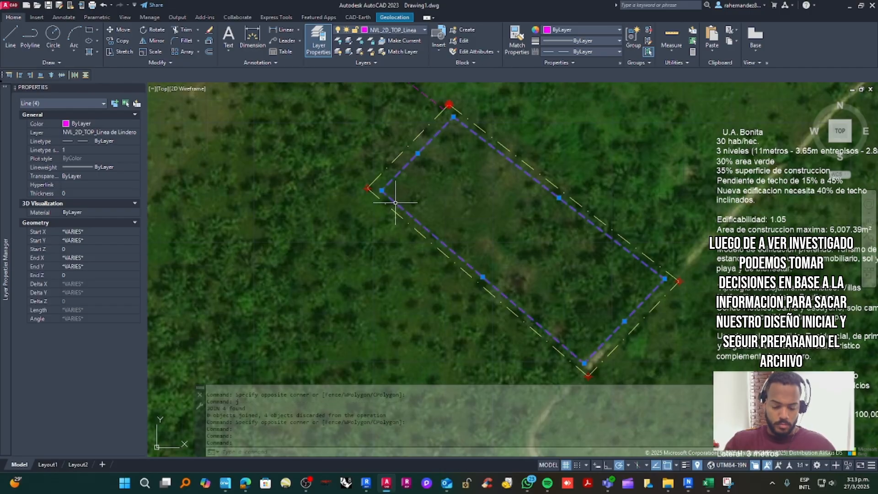
type("pe")
key("Return")
type("y")
key("Return")
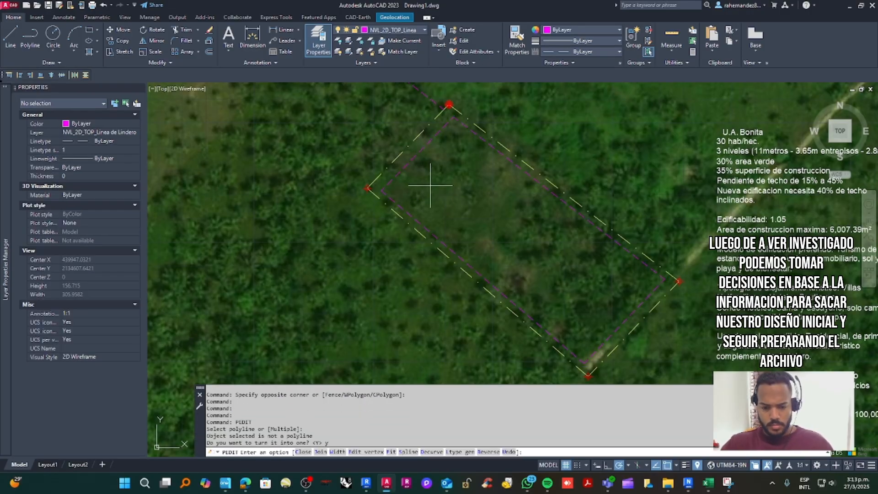
key("Escape")
Step: Try once more to join the four sides of the setback outline with the Join command
left_click(425, 211)
left_click(399, 204)
left_click(411, 159)
left_click(506, 159)
left_click(634, 310)
type("j")
key("Return")
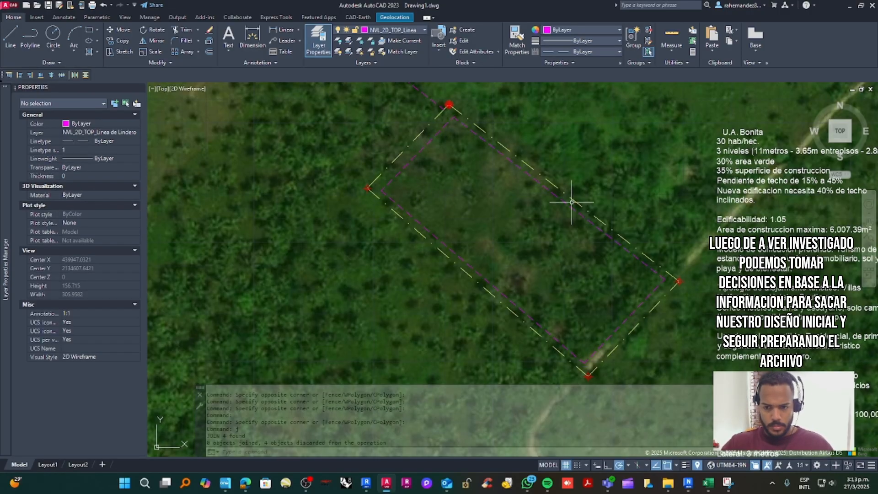
Step: Erase the leftover construction line extending northwest from the parcel's north corner
left_click(434, 103)
key("Delete")
left_click(437, 134)
key("Escape")
Step: Run PEDIT in Multiple mode on the four setback lines and convert them to polylines
type("pedit")
key("Return")
type("m")
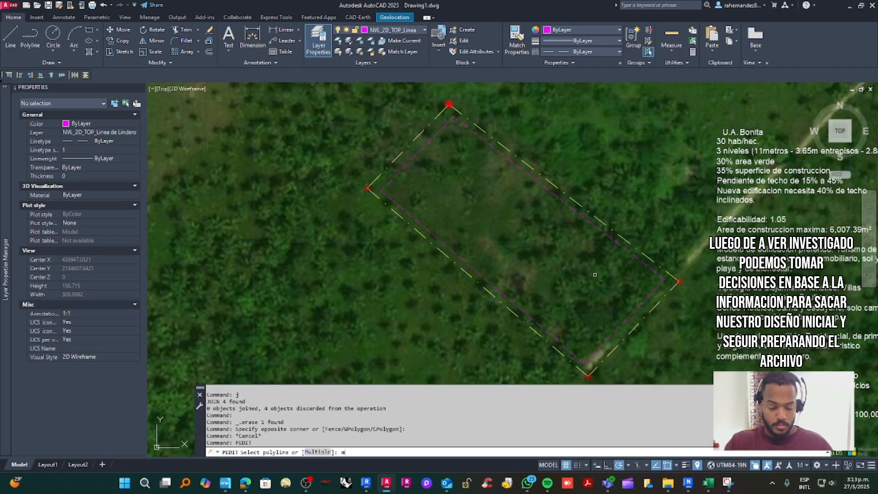
left_click(646, 267)
left_click(445, 139)
left_click(434, 128)
left_click(418, 218)
left_click(408, 212)
key("Return")
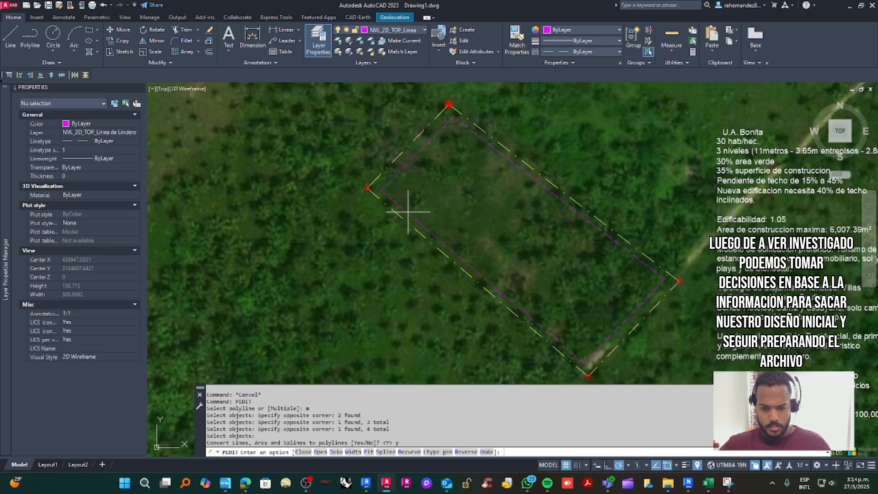
Step: Join the converted setback lines with a fuzz distance of 0 and close the resulting polyline
key("Return")
key("Return")
type("c")
key("Return")
key("Return")
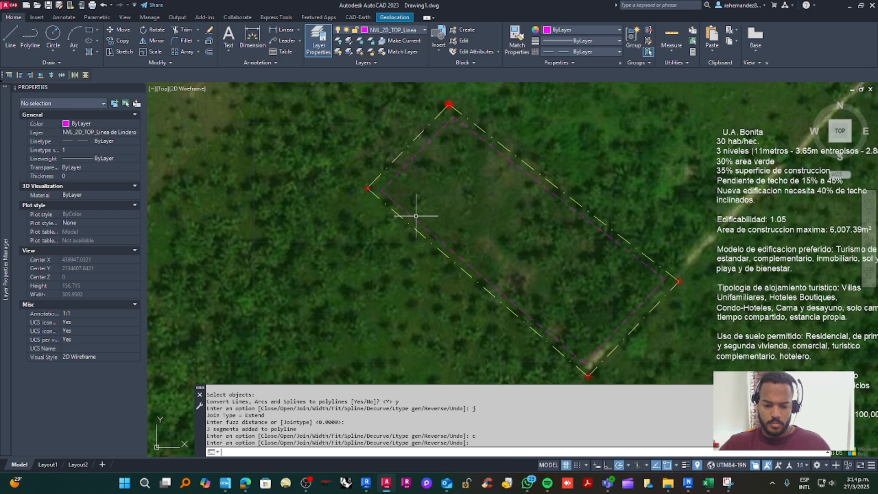
key("Escape")
left_click(414, 218)
key("Escape")
left_click(400, 212)
left_click(393, 214)
key("Escape")
key("Escape")
Step: Hatch the area inside the closed setback outline with the ANGLE pattern
left_click(90, 52)
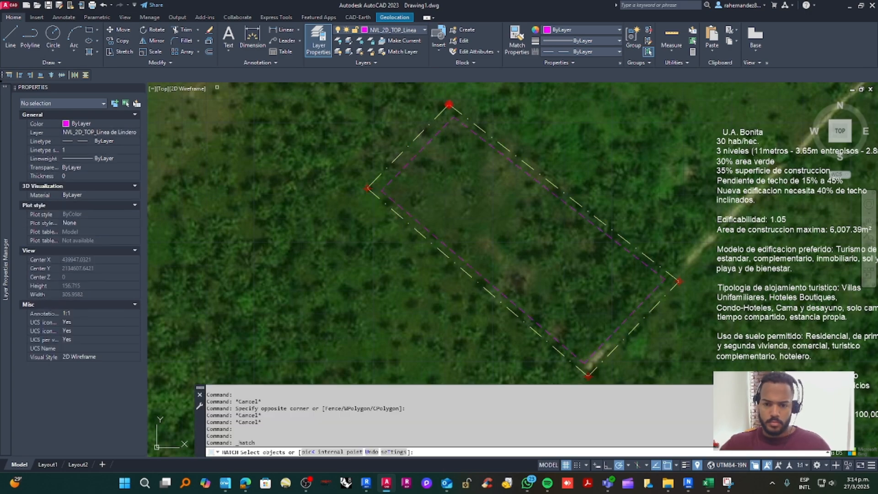
left_click(40, 30)
left_click(415, 156)
key("Return")
mouse_move(415, 155)
middle_mouse_down()
mouse_move(399, 159)
mouse_move(372, 137)
middle_mouse_up()
Step: Read the area of the new setback hatch in its properties
key("Escape")
left_click(420, 179)
left_click(407, 173)
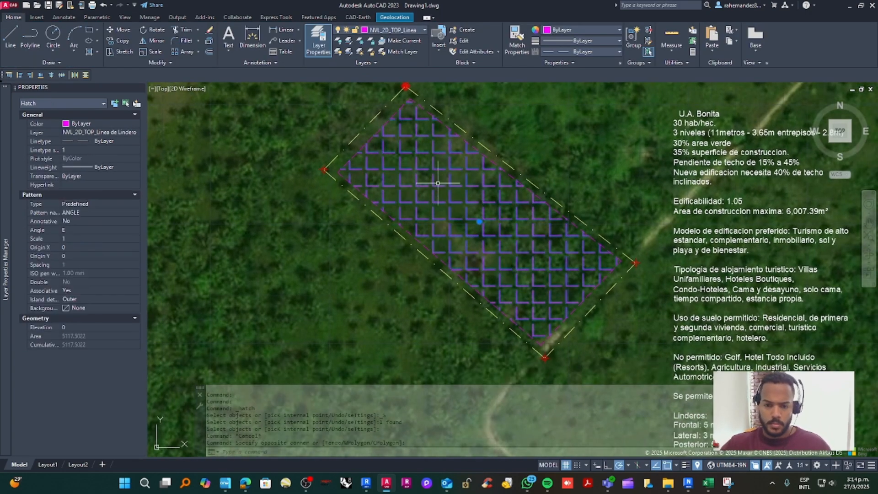
left_click(136, 336)
left_click(447, 341)
key("Escape")
key("Escape")
key("Escape")
Step: Add the single-line text "Area Util: 5117.5022" northeast of the plot with the default height and rotation
middle_click_drag(549, 183, 548, 203)
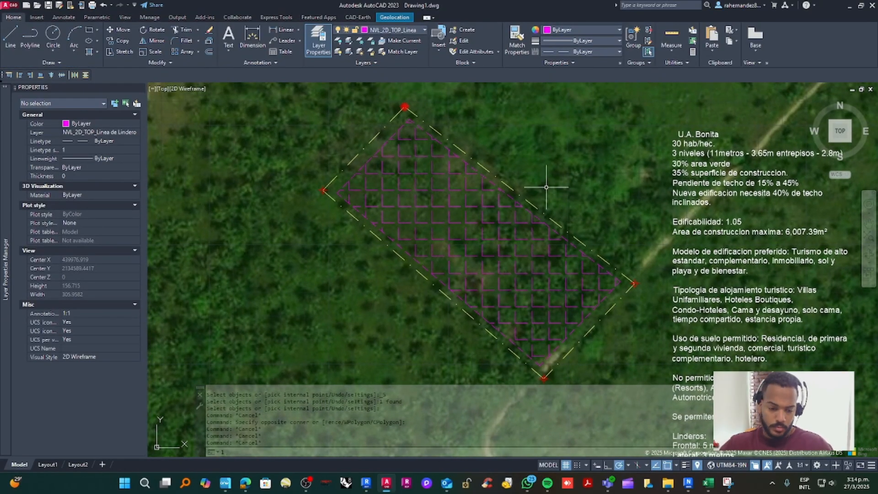
key("Escape")
left_click(228, 37)
left_click(502, 142)
key("Return")
key("Return")
type("are")
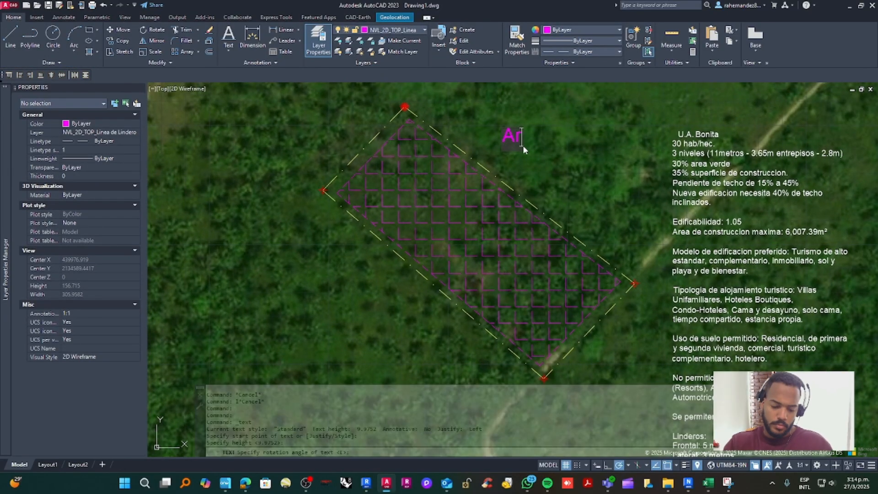
type("a Util: 5117.5022")
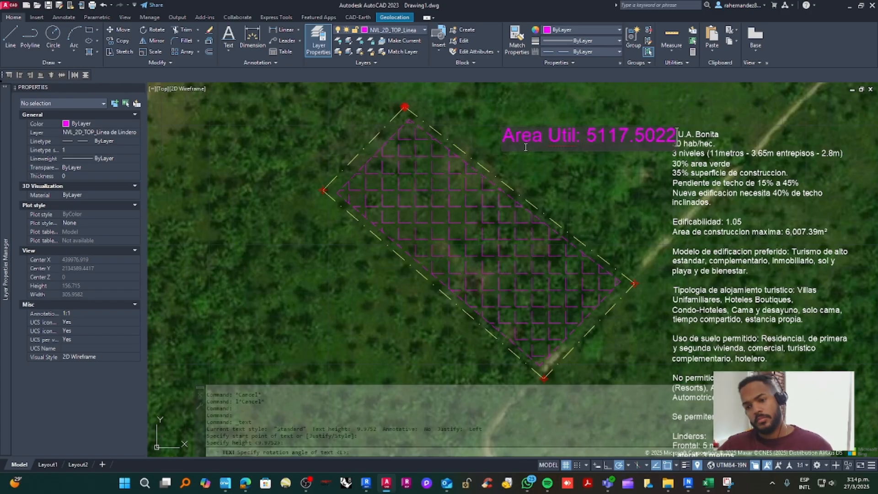
key("Return")
key("Return")
Step: Move the "Area Util" label slightly upward, farther from the plot
middle_click_drag(562, 136, 564, 161)
left_click_drag(565, 176, 529, 133)
type("m")
left_click(599, 221)
left_click(599, 197)
key("Escape")
key("Escape")
Step: Copy the area value of the plot's outer boundary polyline from its properties
left_click(520, 219)
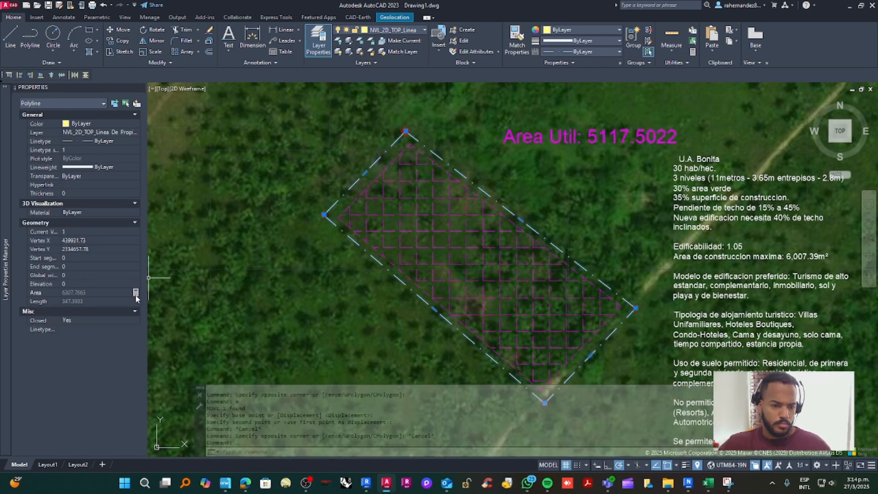
left_click(136, 293)
left_click_drag(409, 175, 340, 172)
key("ctrl+c")
left_click(442, 343)
Step: Copy the "Area Util" label to a position directly above the original
middle_click_drag(548, 158, 541, 183)
left_click_drag(567, 192, 547, 160)
type("co")
left_click(580, 209)
left_click(581, 188)
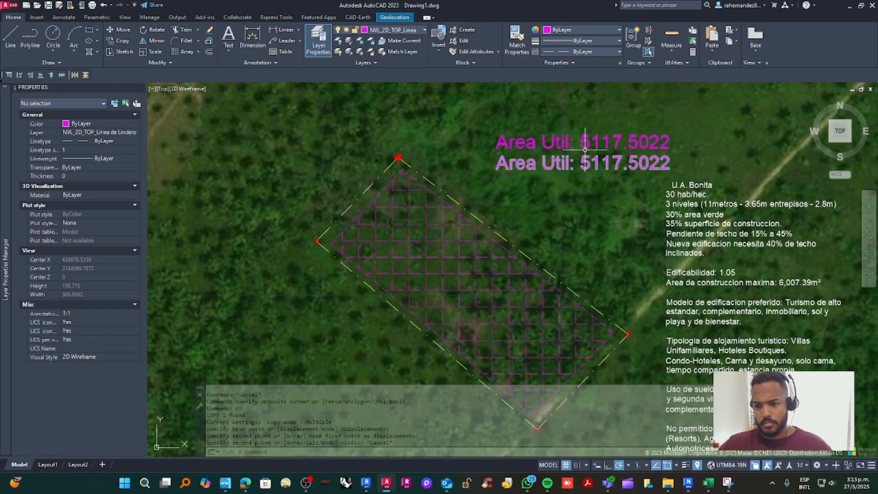
Step: Change the upper label copy to "Area de Solar: 6307.7663"
double_click(585, 147)
type("Area de S")
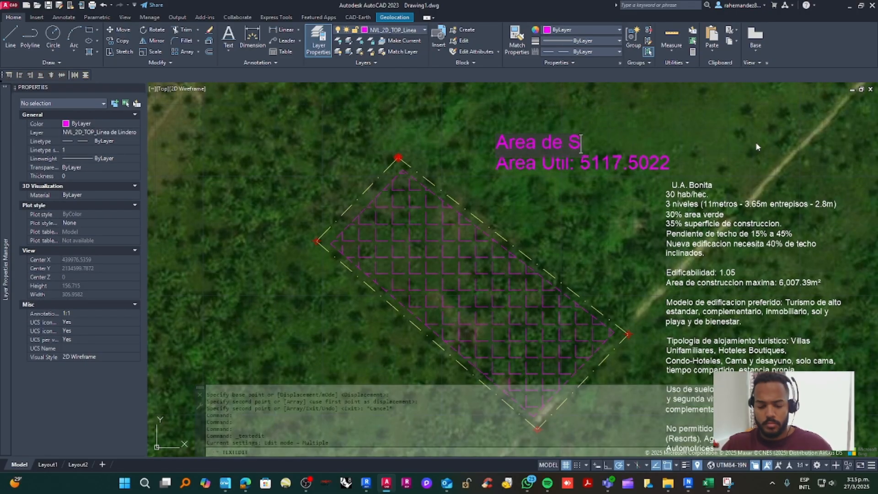
type("olar:")
key("ctrl+v")
key("Return")
key("Escape")
key("Escape")
middle_click_drag(558, 214, 559, 185)
type("l")
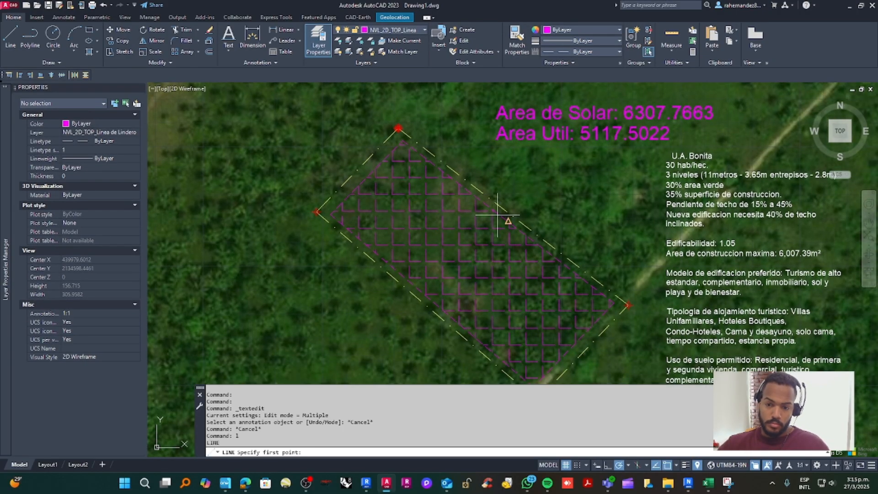
key("Escape")
key("Escape")
middle_click_drag(527, 242, 526, 228)
Step: Switch to the Windows Calculator, multiply 6307.7663 by 0.3, copy the result and return to the drawing
key("super")
left_click(319, 222)
type("63")
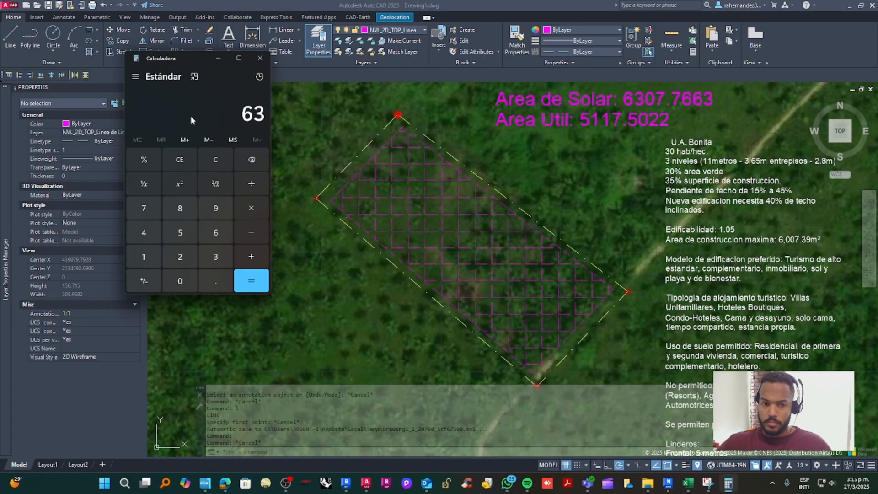
type("07.7663")
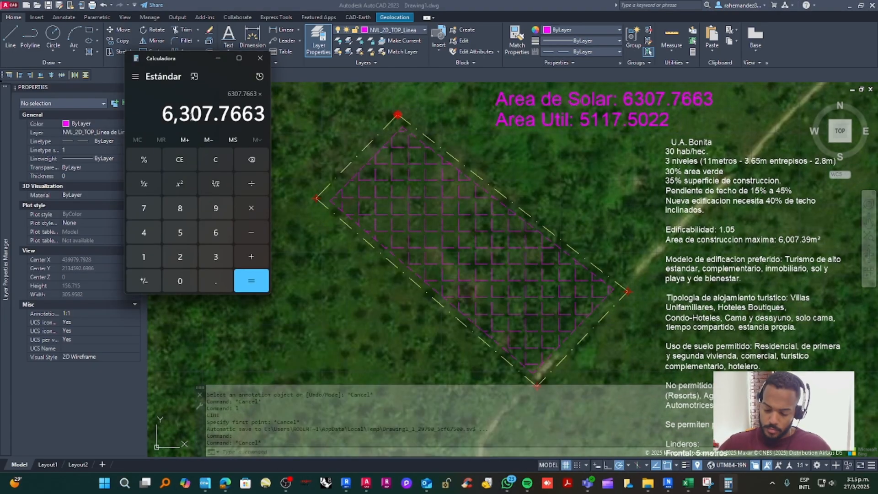
type(".3")
key("Return")
left_click_drag(153, 115, 279, 128)
key("ctrl+c")
left_click(293, 128)
key("Escape")
double_click(661, 126)
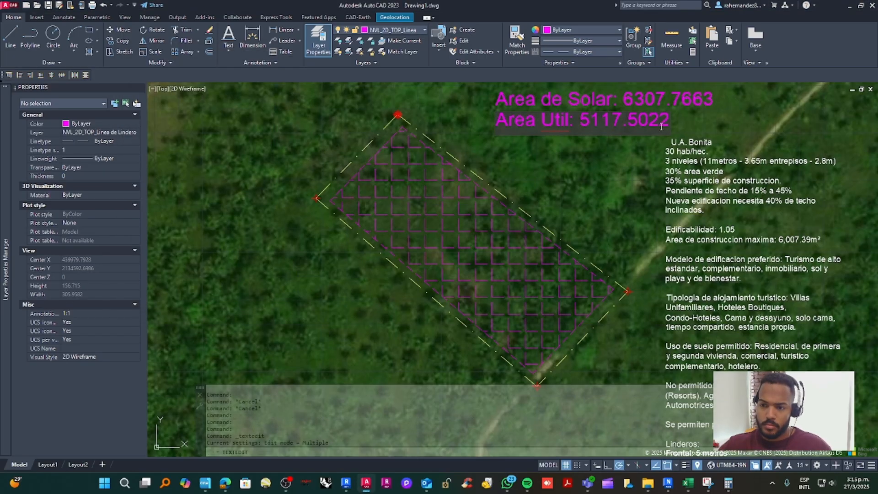
key("Escape")
key("Escape")
Step: Copy the "Area Util" label one line below itself, matching the spacing of the two existing labels
left_click_drag(661, 132, 633, 120)
type("co")
key("Return")
left_click(498, 101)
left_click(497, 121)
key("Escape")
Step: Change the lowest label to "Area de Primer Nivel: 1,892.32989"
double_click(547, 140)
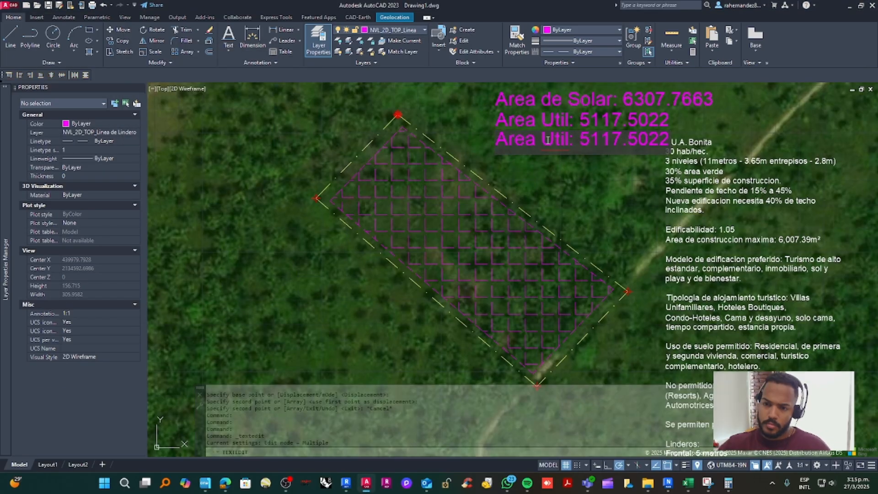
type("Area de Primer Nivel:")
key("ctrl+v")
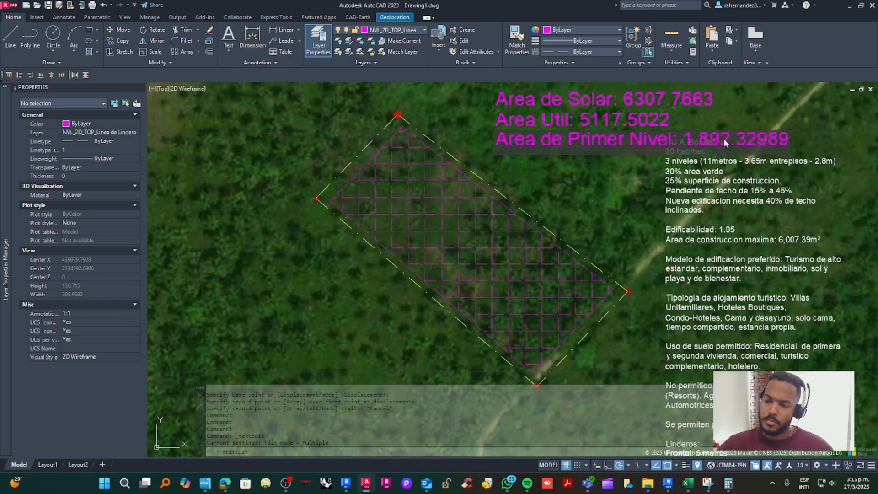
key("Escape")
key("Escape")
Step: Move the three area labels together up and to the left, toward the plot's north corner
scroll(409, 229, "down", 2)
left_click_drag(533, 190, 509, 146)
type("m")
left_click(505, 186)
left_click(458, 161)
Step: Scale the three area labels down to a text height of about 2.14 and reposition them near the plot's north corner
left_click_drag(457, 161, 439, 122)
type("sc")
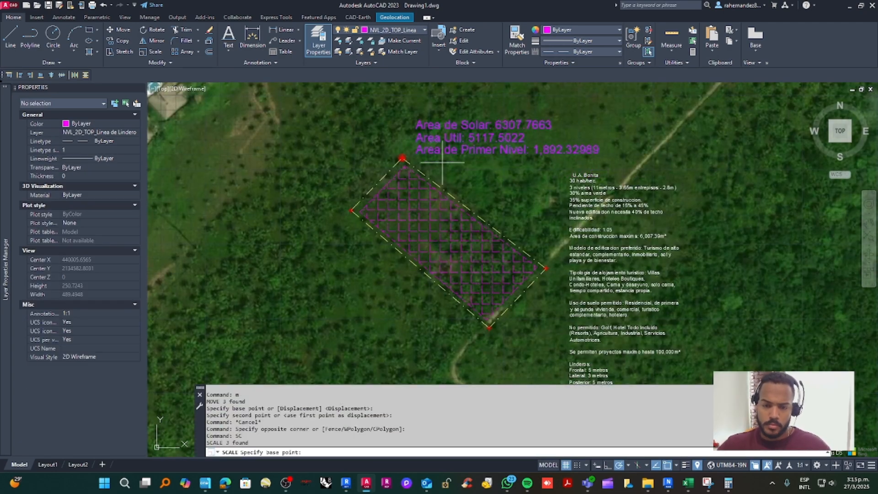
left_click(420, 157)
left_click(457, 157)
scroll(437, 165, "up", 5)
left_click_drag(448, 153, 411, 115)
type("m")
left_click(412, 137)
Step: Assign the three area labels to the layer NVL_2D_TOP_ANO_Linderos
left_click_drag(581, 176, 461, 124)
left_click(398, 18)
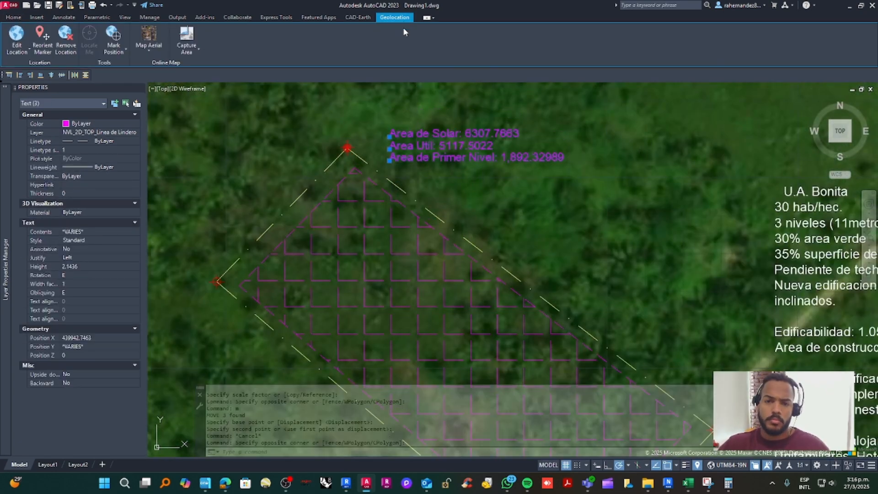
left_click(13, 17)
left_click(398, 30)
left_click(418, 72)
key("Escape")
Step: Move the three area labels directly above the U.A. Bonita zoning notes
left_click_drag(498, 179, 448, 126)
type("m")
left_click(439, 148)
middle_click_drag(594, 153, 406, 132)
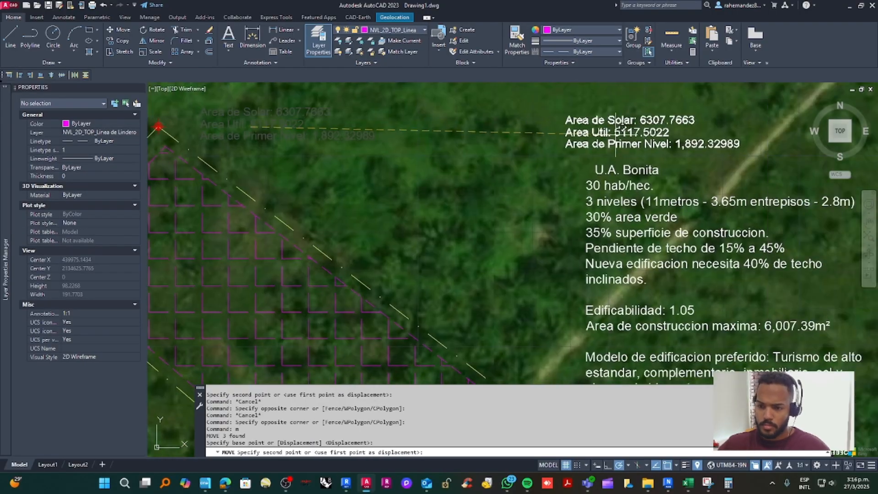
left_click(635, 126)
scroll(635, 129, "down", 3)
middle_click_drag(636, 128, 523, 122)
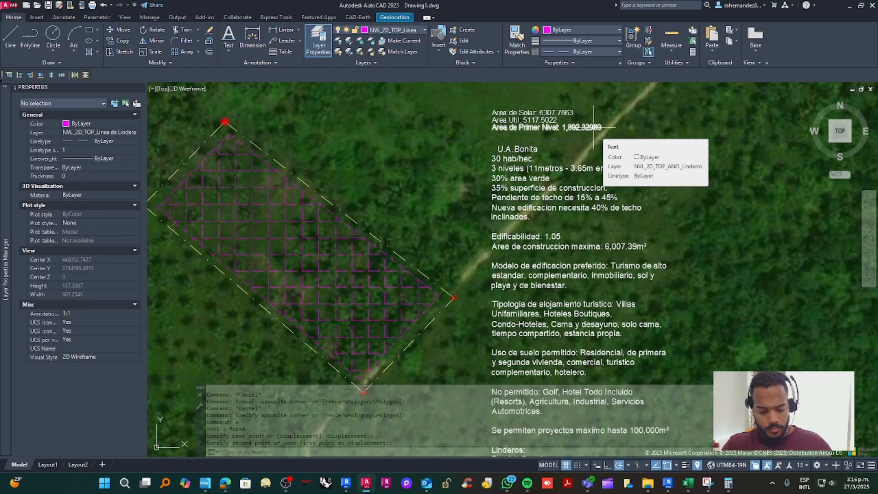
Step: Draw a rectangle framing the three area labels above the zoning notes
type("rectangul")
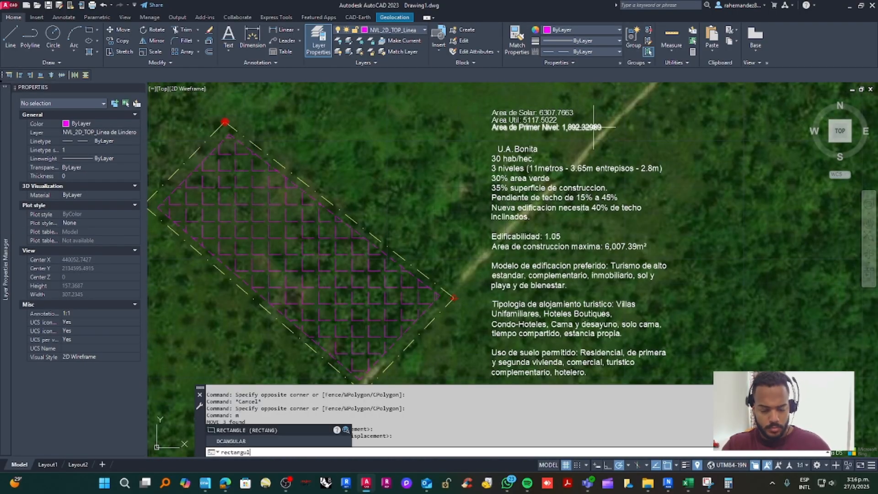
key("Return")
left_click(486, 103)
left_click(659, 139)
key("Escape")
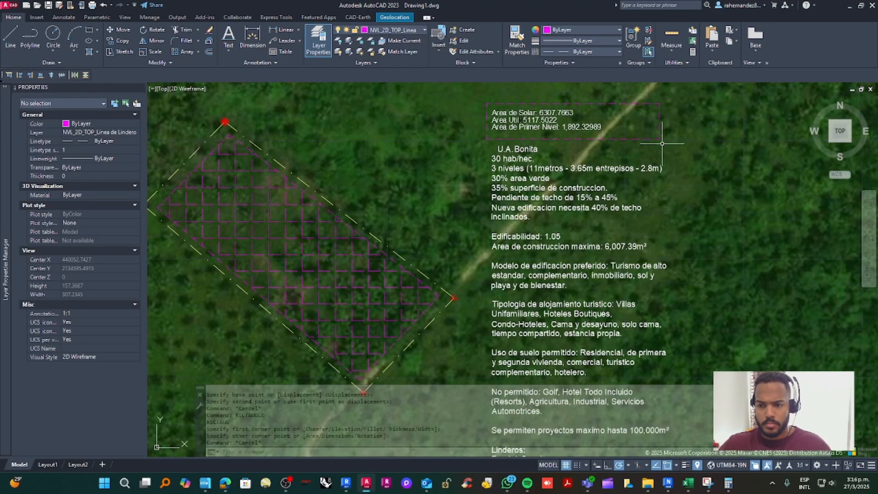
Step: Assign the rectangle around the area labels to the layer NVL_2D_TOP_ANO_Linderos
left_click(662, 144)
left_click(642, 131)
left_click(397, 30)
left_click(399, 74)
key("Escape")
scroll(583, 91, "up", 2)
left_click(611, 160)
left_click(527, 133)
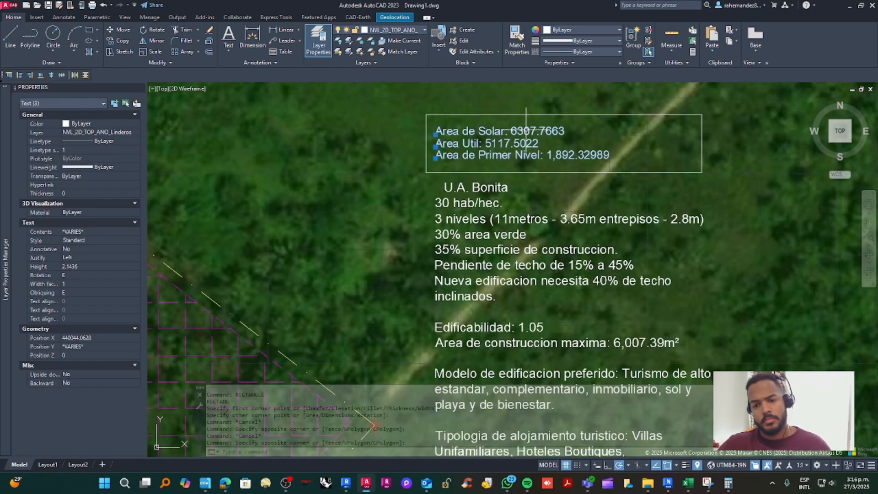
key("Escape")
key("Escape")
scroll(535, 133, "down", 4)
scroll(651, 163, "up", 2)
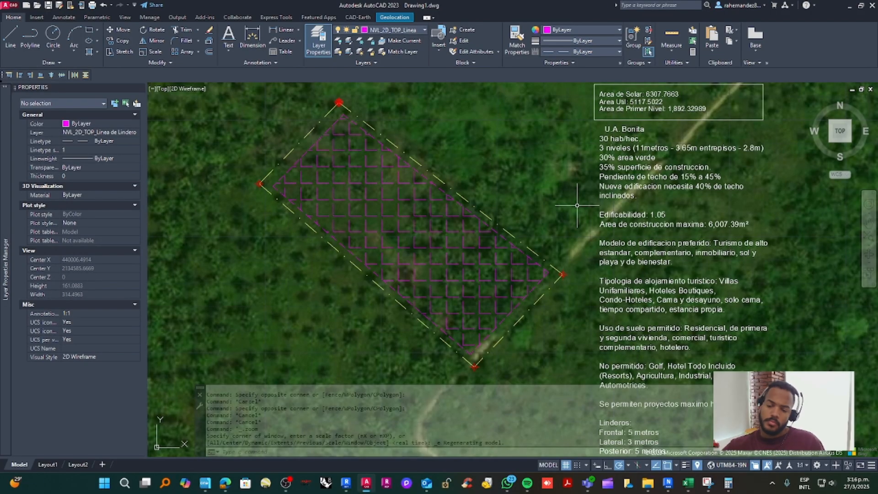
scroll(577, 206, "down", 3)
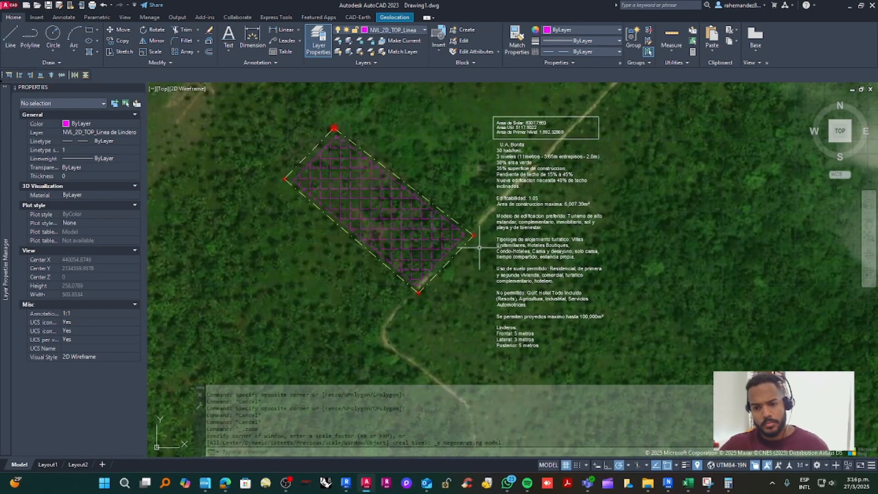
Step: Copy the "Area de Solar" label to a spot just above the framing rectangle
scroll(479, 247, "up", 2)
scroll(473, 166, "up", 2)
left_click(473, 165)
type("co")
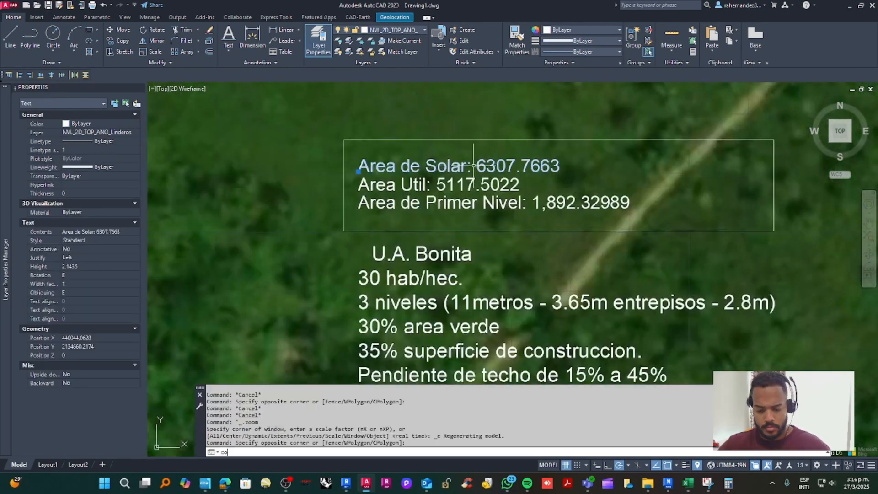
key("Return")
left_click(451, 166)
left_click(450, 122)
key("Escape")
Step: Change the copied label above the framing rectangle to "1hect=10,000m²=30hab"
double_click(476, 129)
type("1hectar")
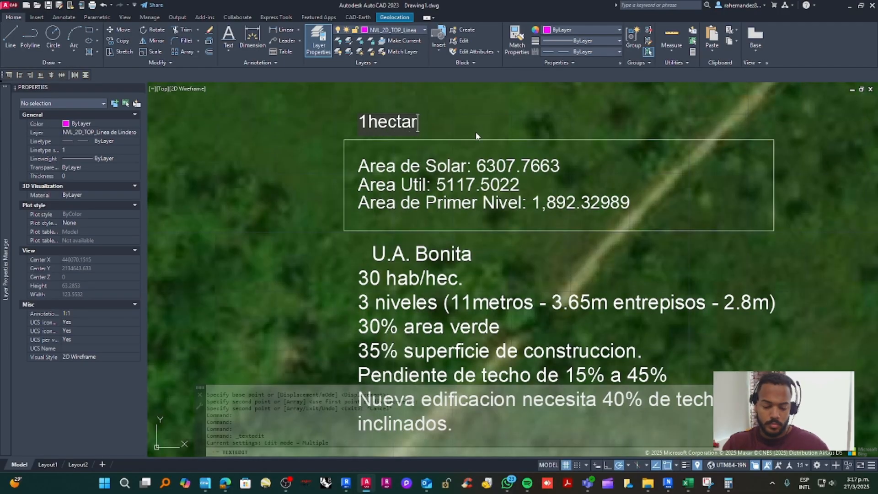
key("BackSpace")
key("BackSpace")
type("=10,000")
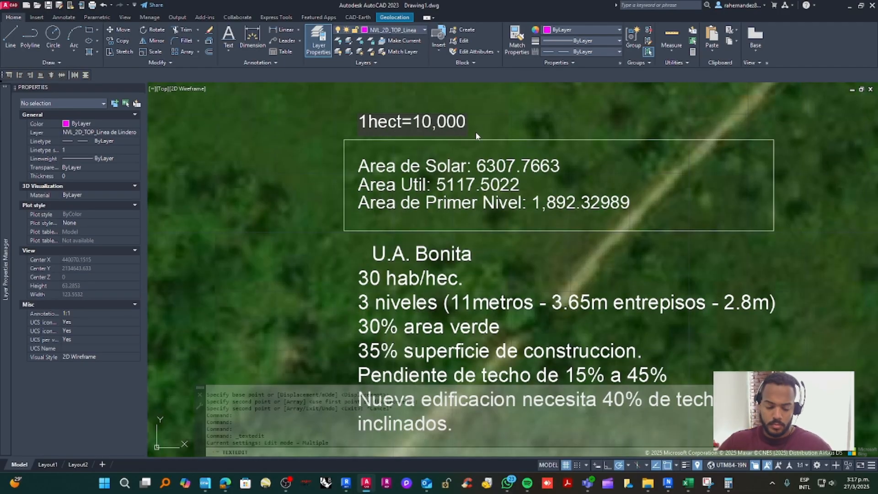
type("m²=30hab")
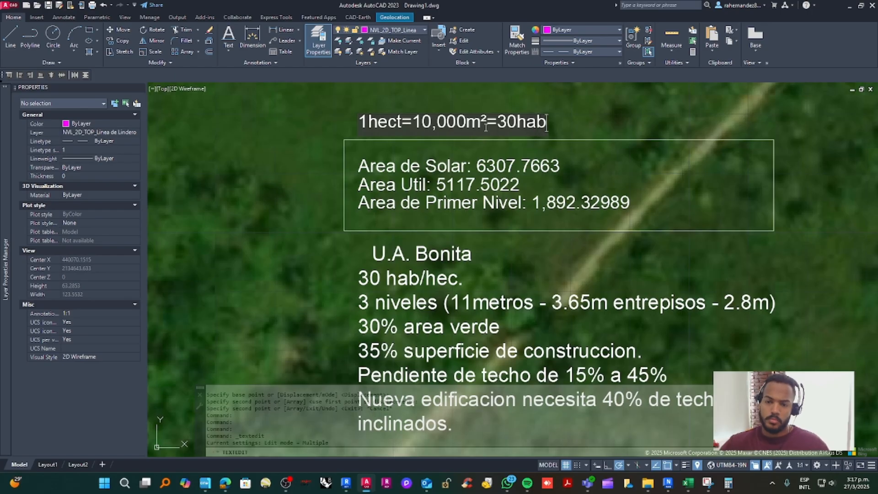
Step: Move the "1hect=10,000m²=30hab" label slightly higher above the framing rectangle
key("Escape")
left_click(487, 127)
type("m")
key("Return")
left_click(578, 136)
left_click(574, 114)
key("Escape")
double_click(541, 122)
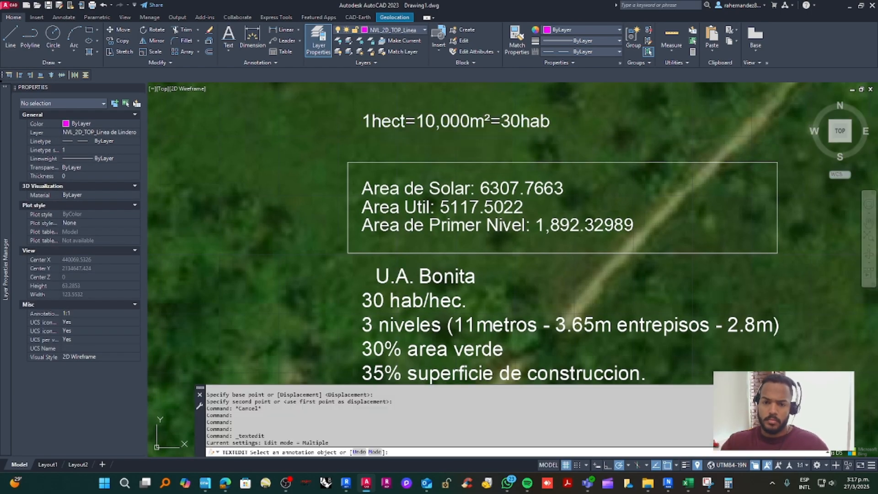
key("Escape")
Step: Copy the "1hect=10,000m²=30hab" label to a second line directly beneath it
left_click(504, 105)
type("co")
key("Return")
left_click(577, 113)
left_click(577, 131)
key("Escape")
Step: Change the lower copy of the density label to "X=6307.7663m²=X"
double_click(405, 143)
left_click_drag(414, 142, 370, 143)
type("X")
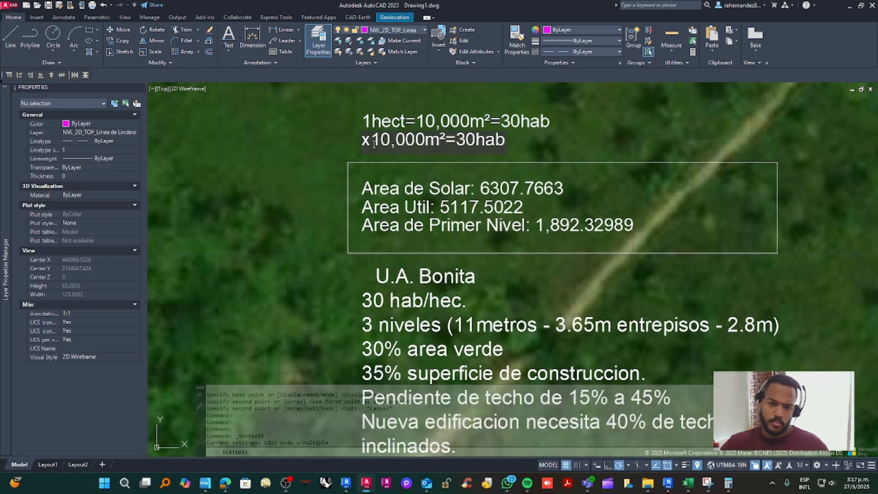
type("=")
key("Delete")
key("Delete")
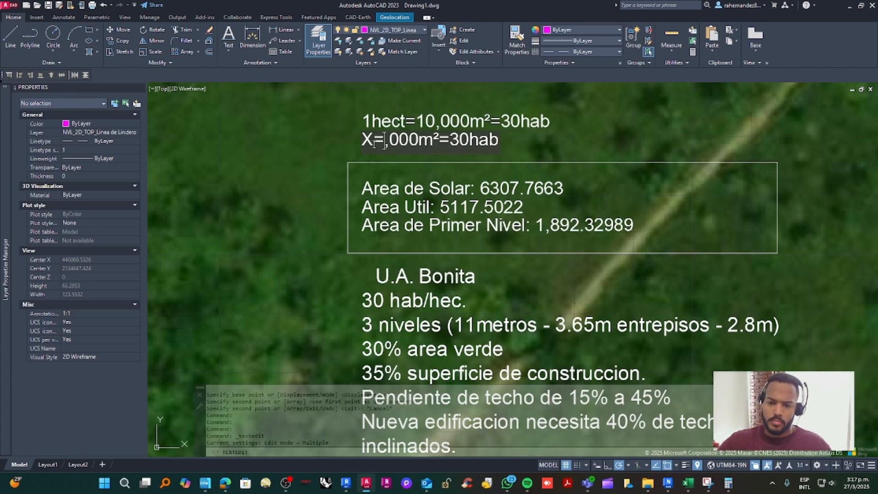
type("6307.7663")
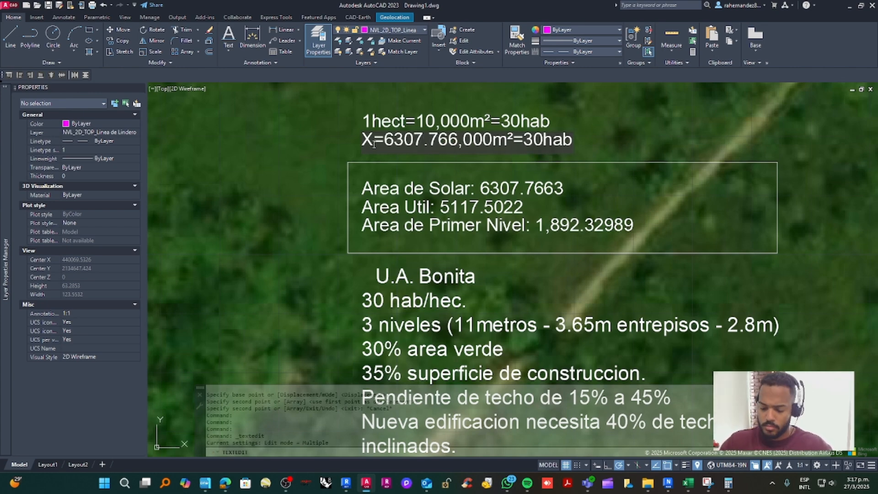
key("Delete")
key("Delete")
key("Delete")
key("Delete")
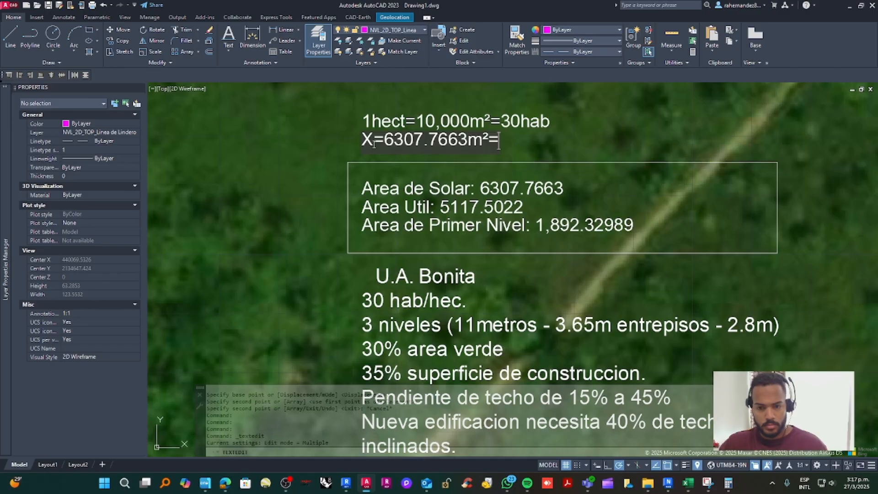
left_click(542, 144)
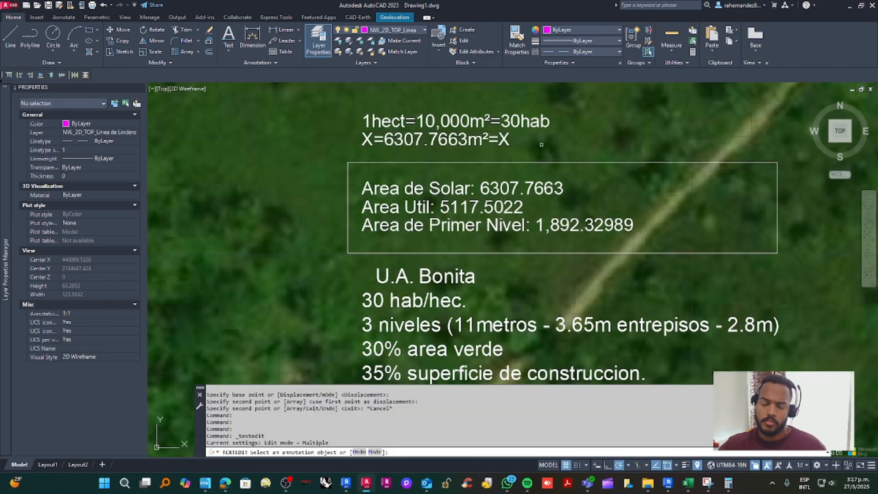
Step: Switch to the Windows calculator and compute 6307.7663 times 30, divided by 10,000, for the plot's inhabitants
left_click(122, 487)
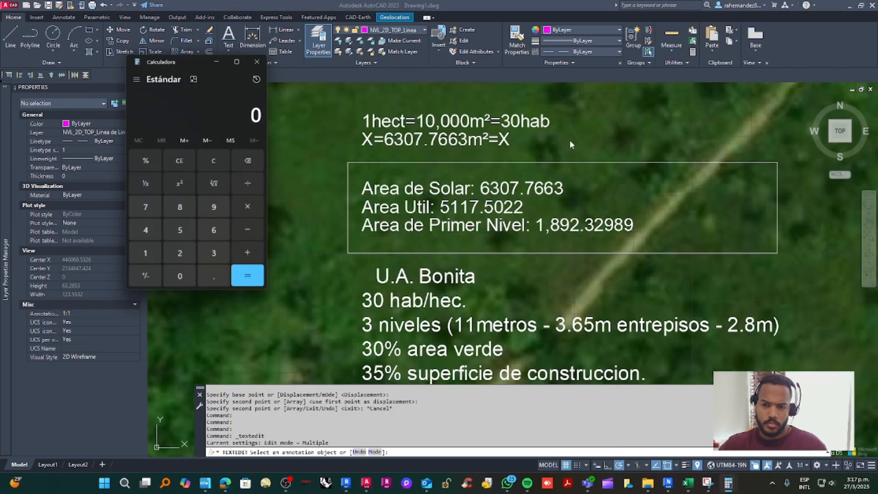
left_click_drag(191, 61, 146, 79)
type("6307.")
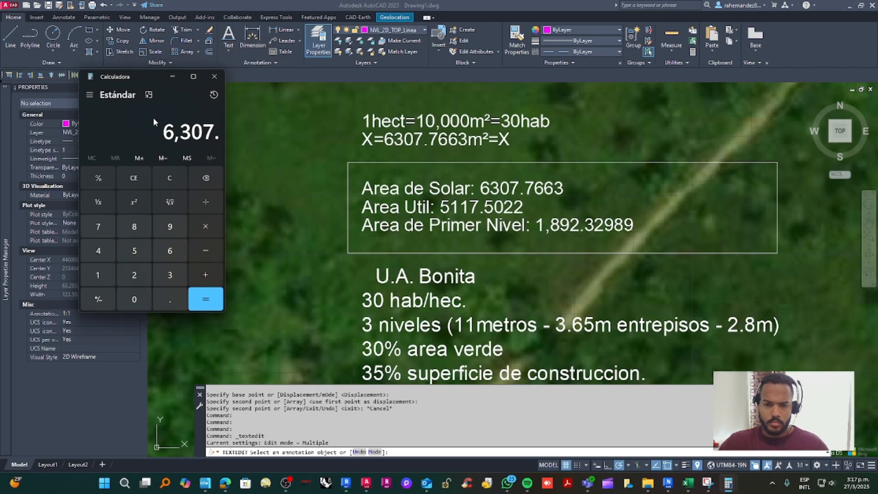
type("7663 × ")
type("30")
key("Return")
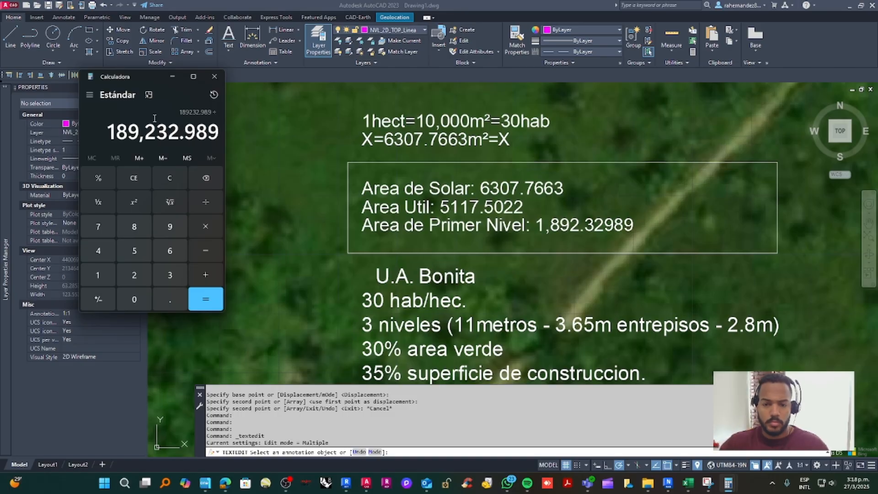
type("100000")
key("Return")
Step: Change the lower label's final value to "19 hab" and put a space before "hab" in the upper density label
left_click(504, 143)
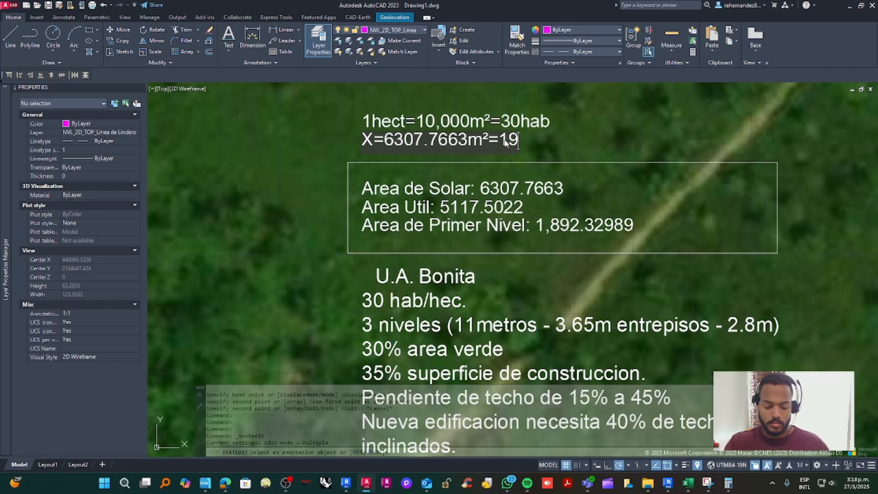
left_click(520, 122)
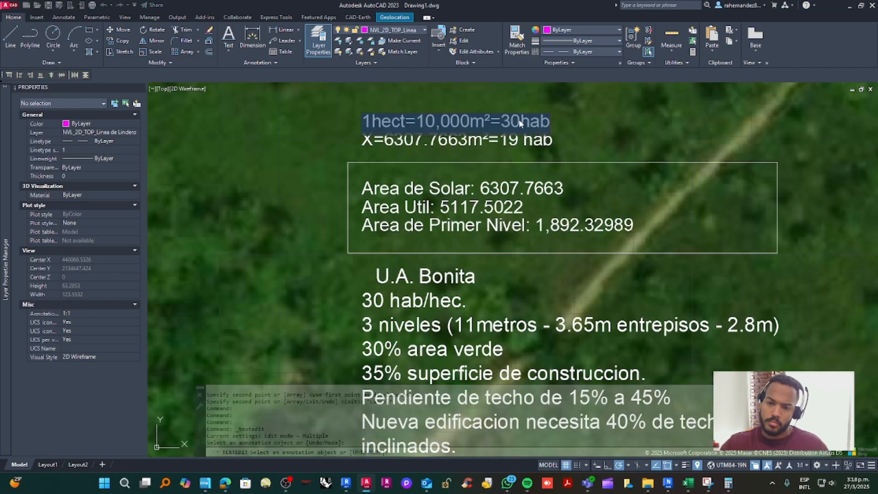
left_click(520, 122)
left_click(566, 137)
key("Escape")
key("Escape")
scroll(566, 137, "down", 3)
mouse_move(565, 177)
middle_mouse_down()
mouse_move(553, 180)
mouse_move(539, 161)
middle_mouse_up()
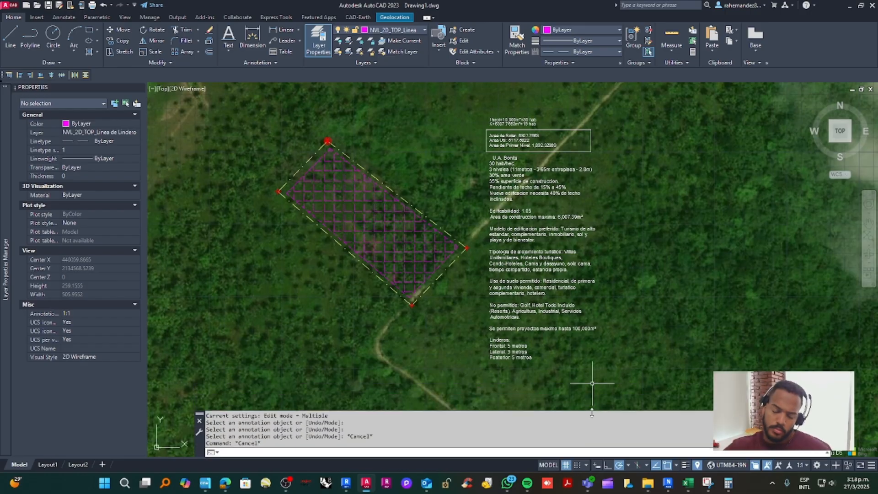
middle_click_drag(621, 324, 620, 333)
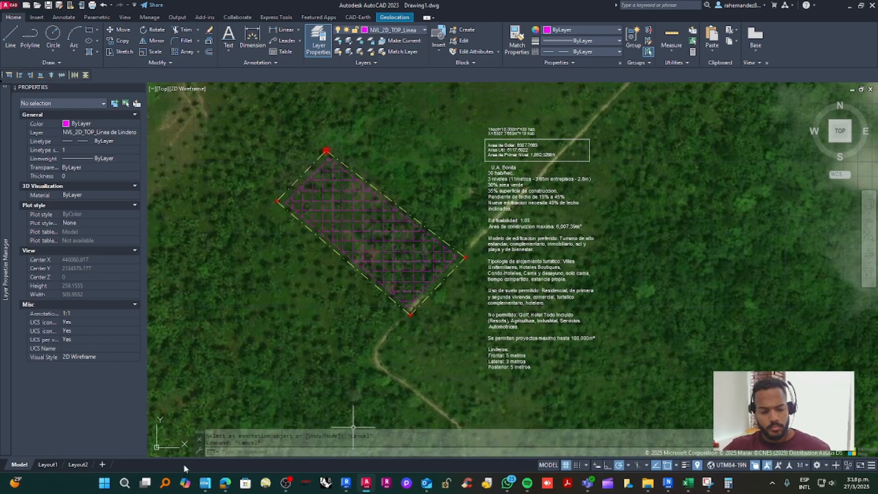
Step: Launch Excel from the Windows search
left_click(124, 483)
type("sex")
key("BackSpace")
key("BackSpace")
key("BackSpace")
type("excel")
key("Return")
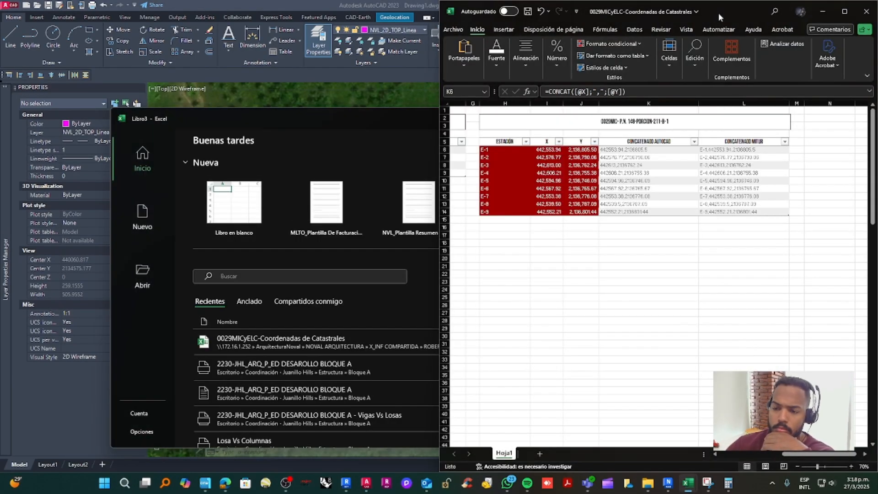
Step: Save the cadastral coordinates workbook as 2501SAM-Coordenadas de Catastrales in a new Downloads folder named "Estudio de Diseño - Solar 1, Samana"
double_click(720, 17)
scroll(337, 262, "left", 3)
left_click(14, 29)
left_click(39, 150)
left_click(122, 355)
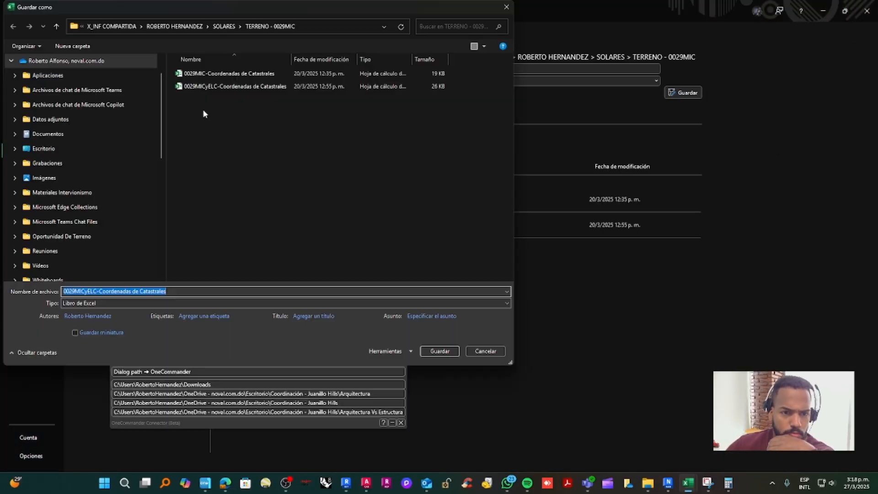
scroll(69, 190, "down", 3)
left_click(69, 192)
key("ctrl+shift+n")
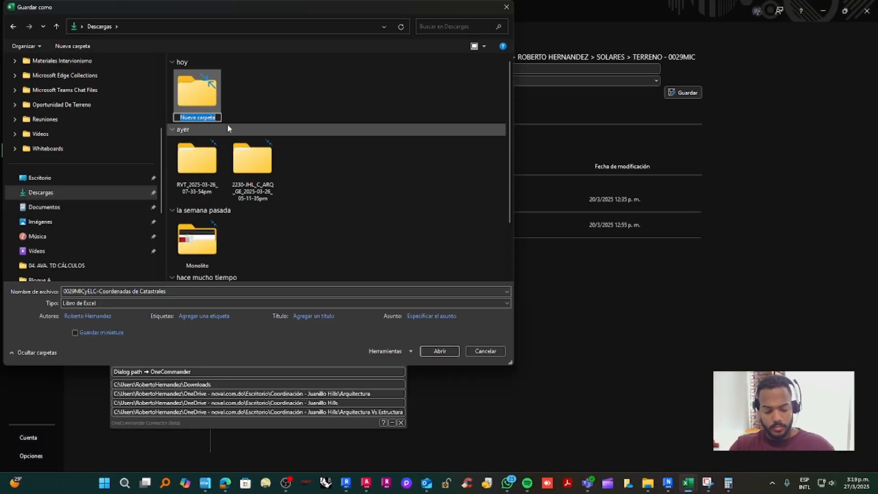
type("Estudio de")
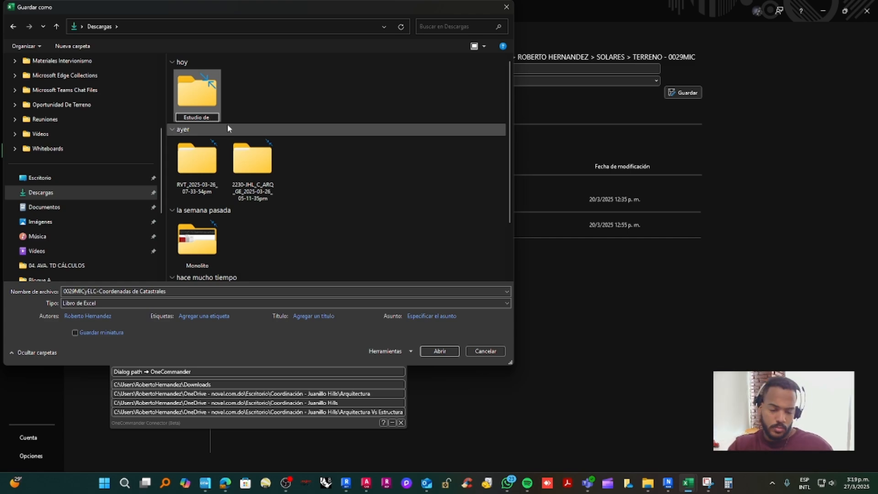
type("Diseño - Solar 1")
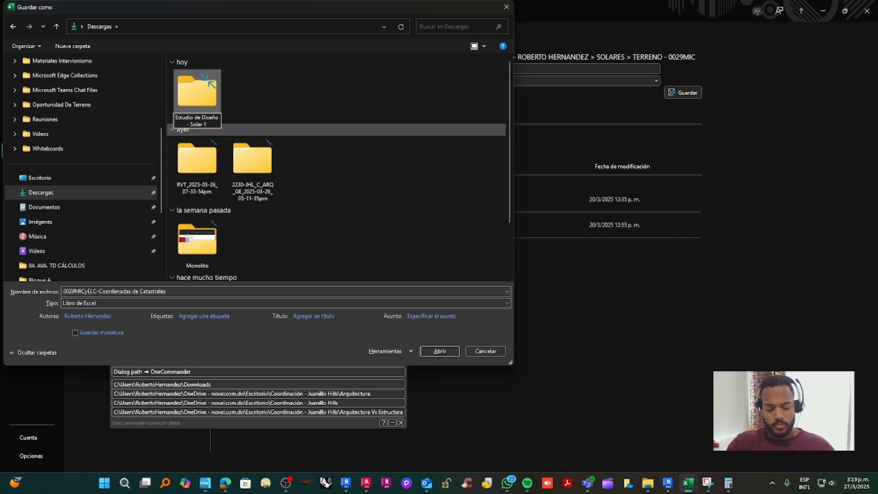
type(", Samana")
key("Return")
key("Return")
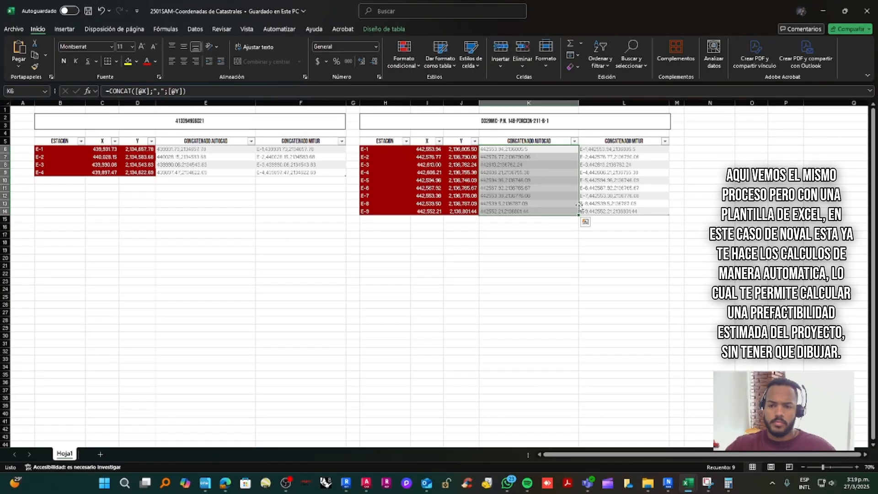
Step: Clear the second parcel's coordinate table in columns H to L completely, including its title and formatting
left_click_drag(624, 211, 387, 118)
key("Delete")
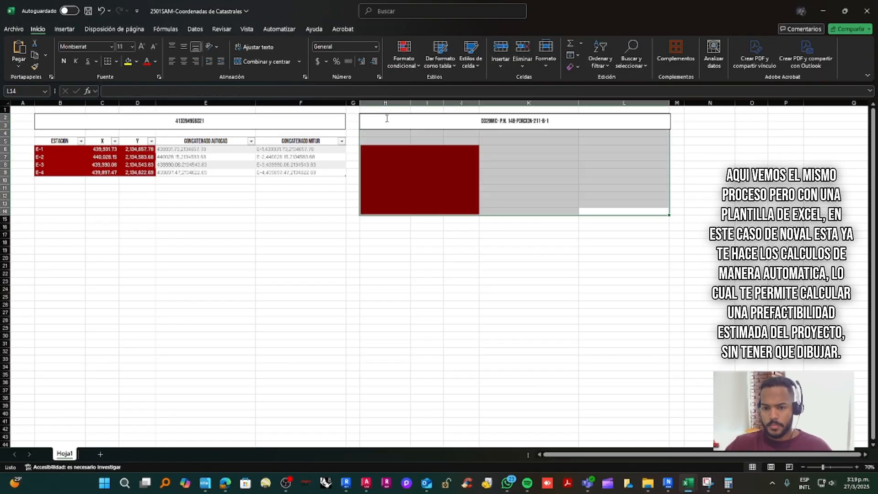
left_click(573, 67)
left_click(597, 81)
left_click(560, 130)
key("Delete")
left_click(461, 266)
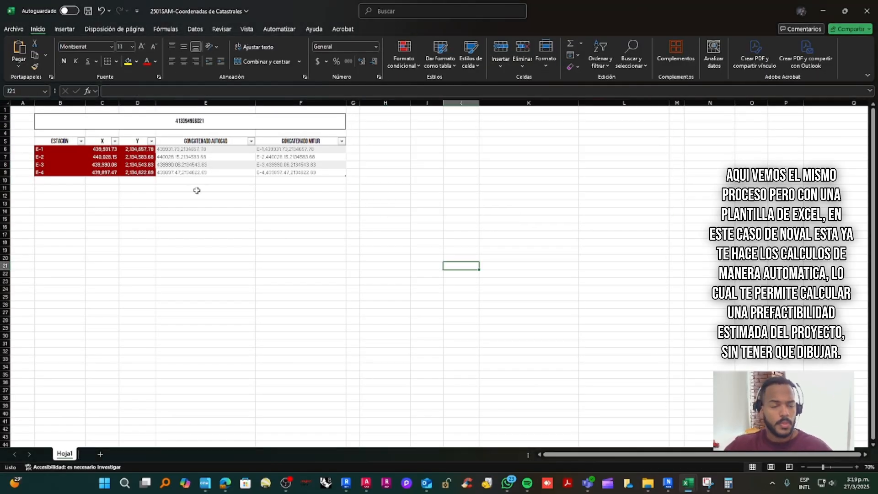
Step: Save the cleaned workbook as "2501SAM-Coordenadas de Catastrales 1" and close it
left_click(14, 29)
left_click(56, 169)
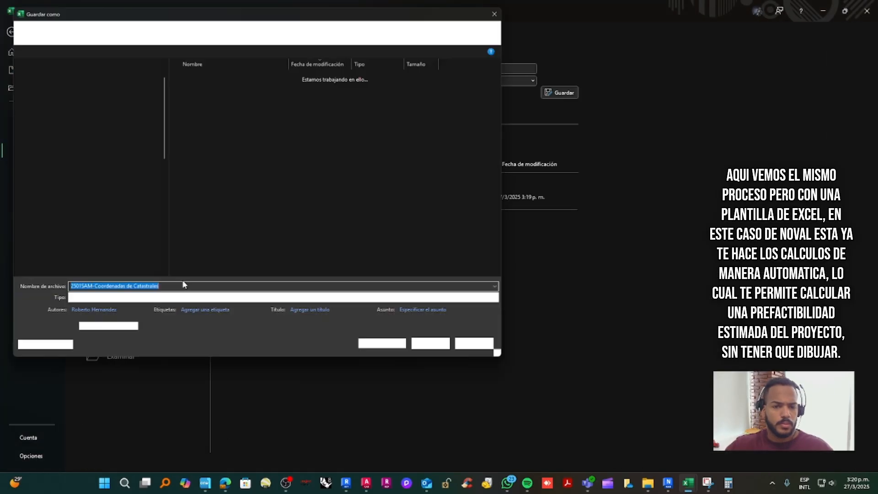
left_click(436, 351)
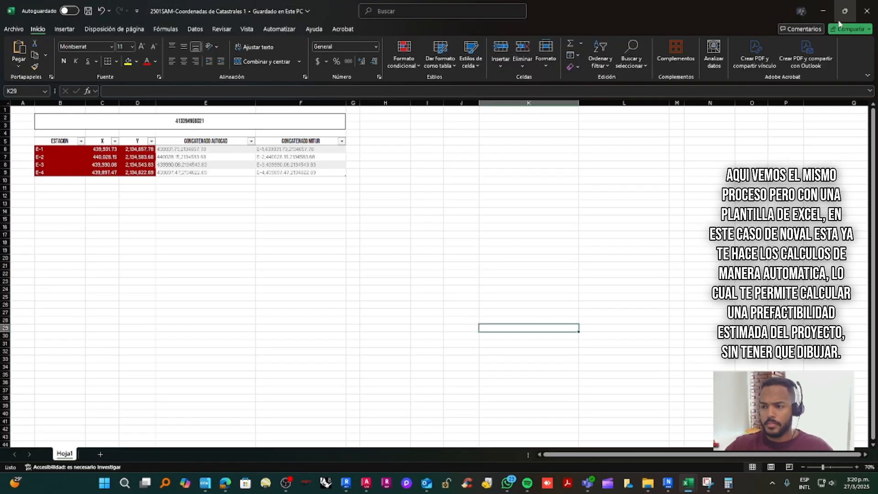
left_click(867, 15)
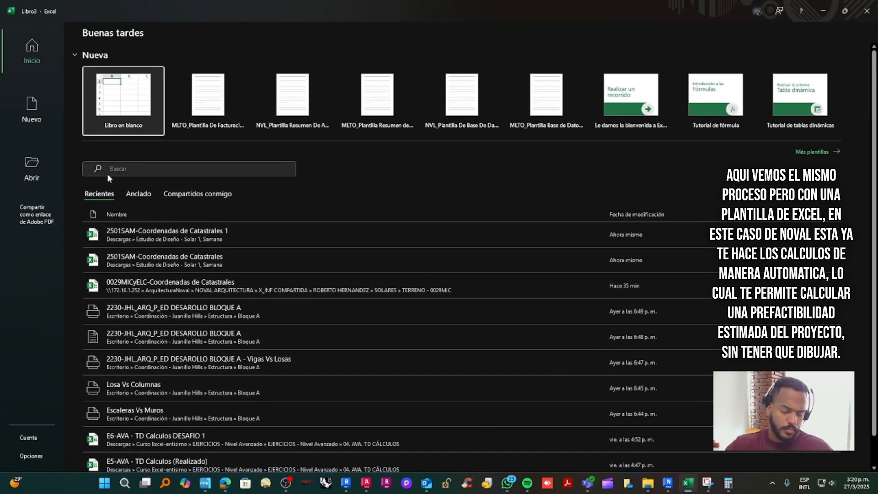
Step: Search Excel's files for BASE and open the workbook "Base De Datos - Normativas Registradas"
left_click(110, 169)
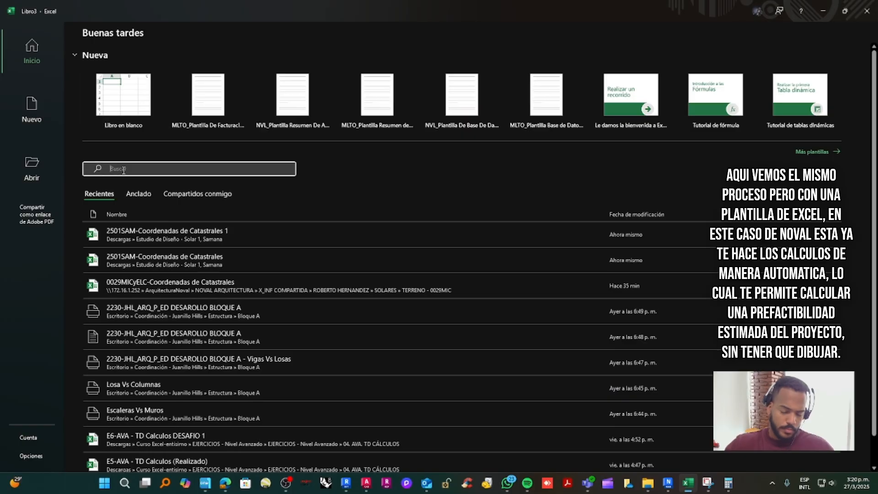
type("BASE")
left_click(157, 187)
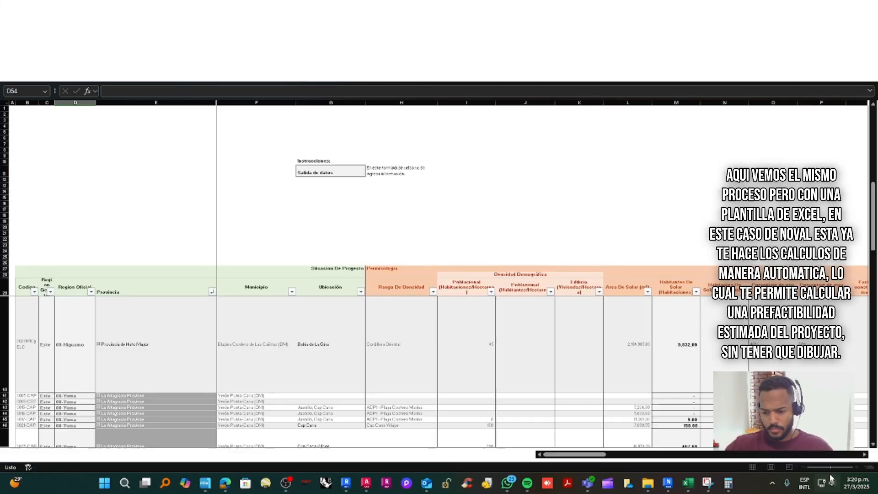
left_click(306, 223)
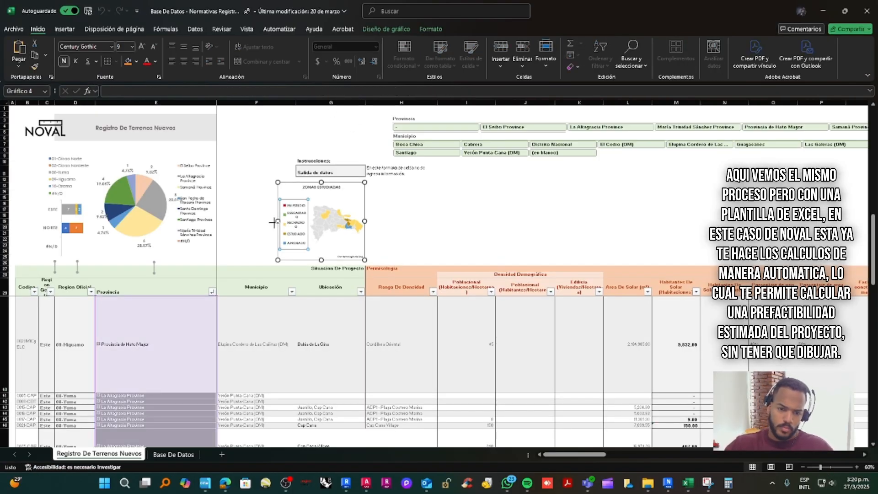
Step: Begin a new record in the land register by entering 00 as the code in cell B63
scroll(399, 331, "down", 5)
left_click_drag(572, 454, 618, 450)
left_click(27, 405)
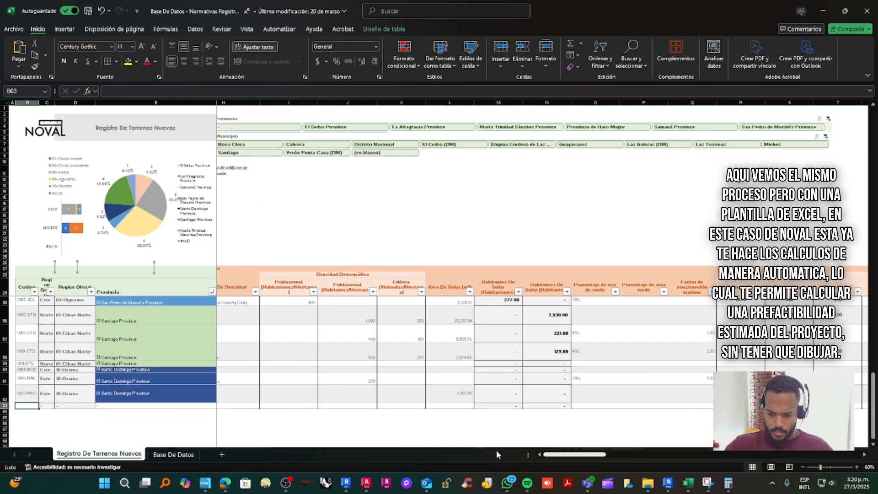
type("00")
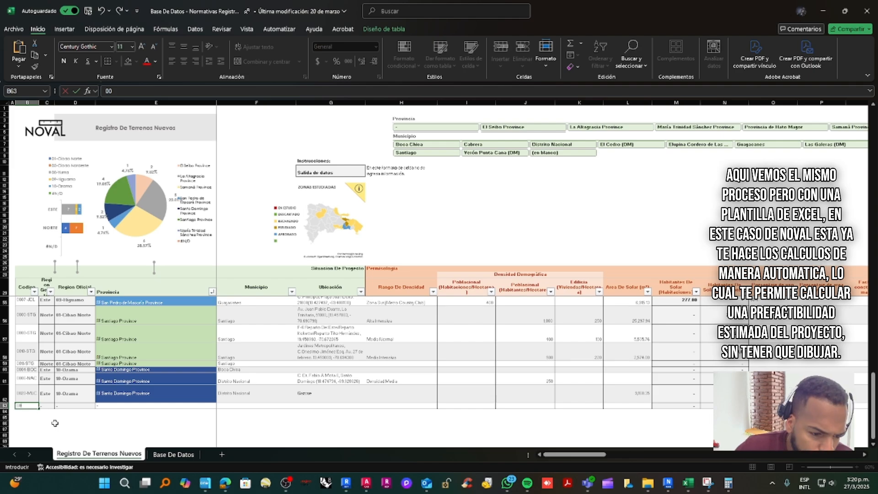
scroll(115, 393, "down", 1)
scroll(121, 416, "up", 4)
scroll(122, 416, "down", 3)
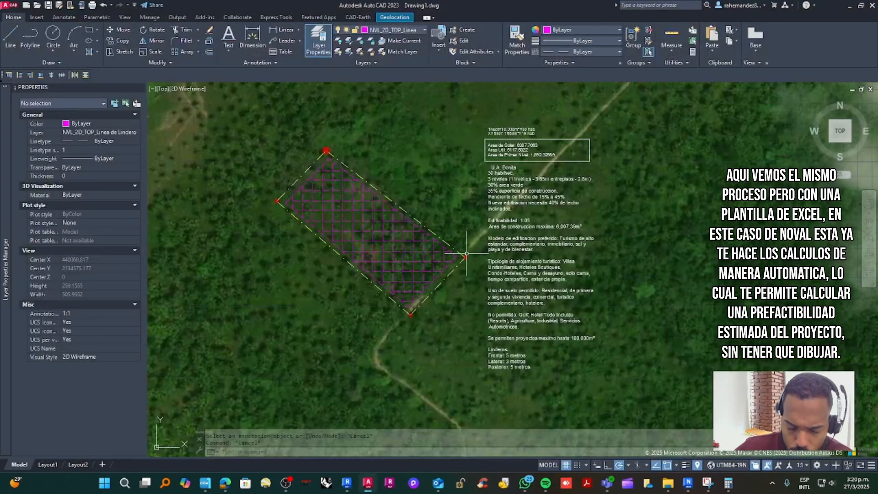
Step: Launch Excel and open the workbook "Base De Datos - Normativas Registradas" from the noval.com.do OneDrive folder
key("super")
type("E")
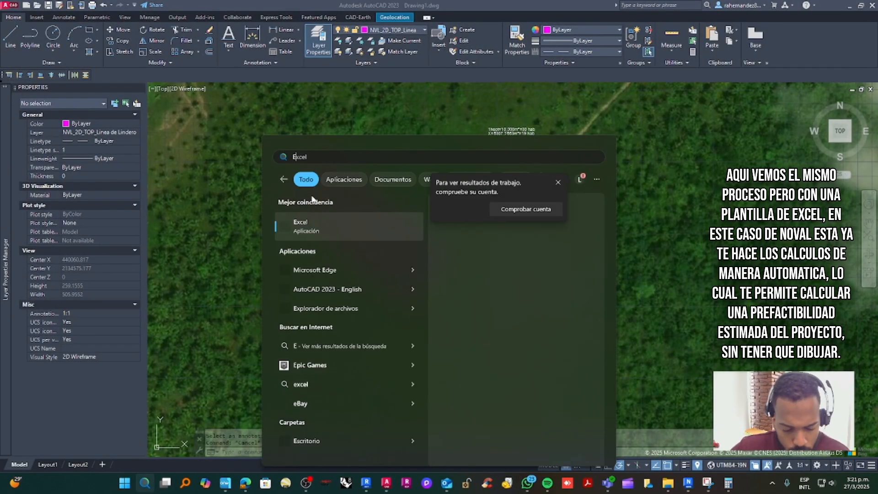
left_click(320, 225)
scroll(375, 335, "down", 1)
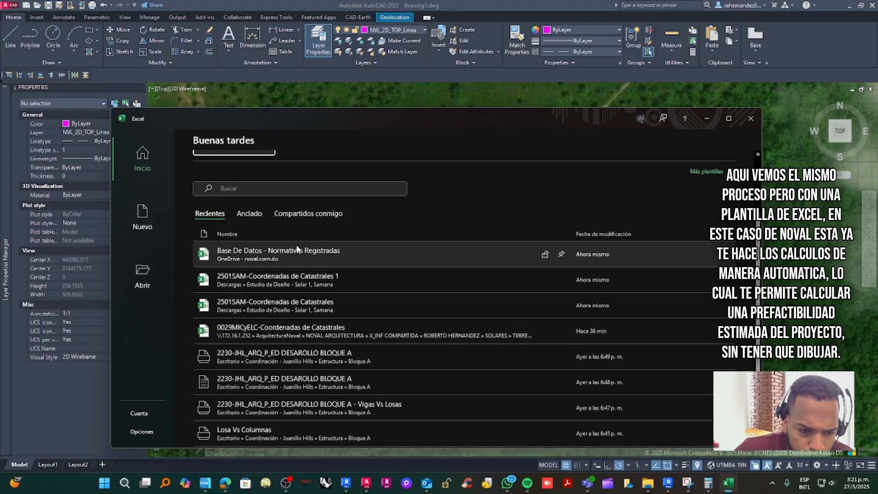
left_click(142, 274)
left_click(265, 215)
scroll(480, 432, "down", 1)
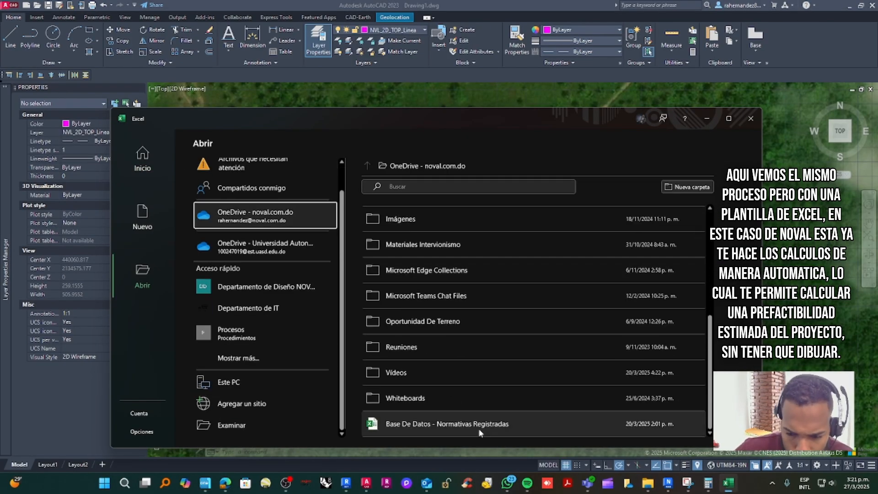
left_click(480, 423)
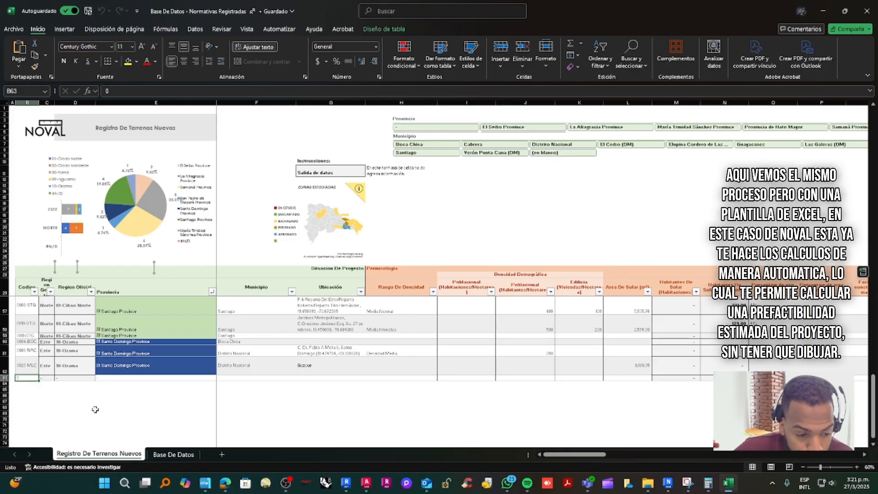
Step: Enter 0021-SAM as the new record's code in B63 and open the municipality list in F63
type("0021-SAM")
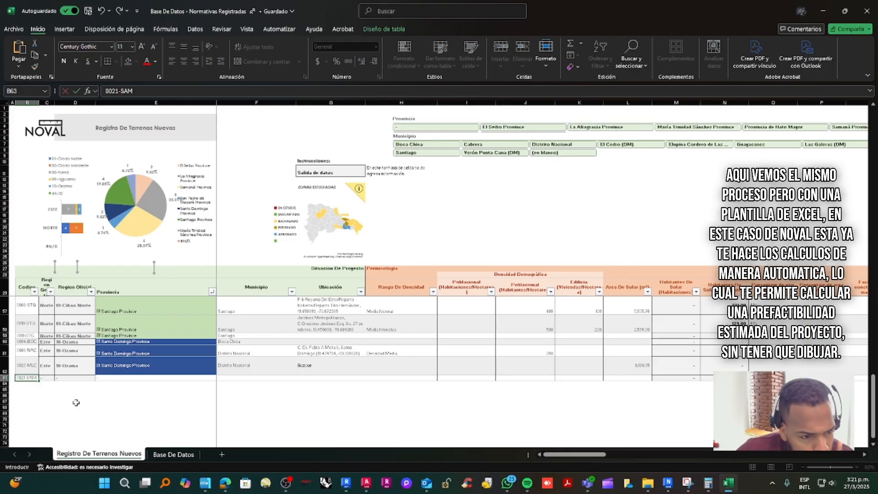
left_click(42, 377)
left_click(256, 376)
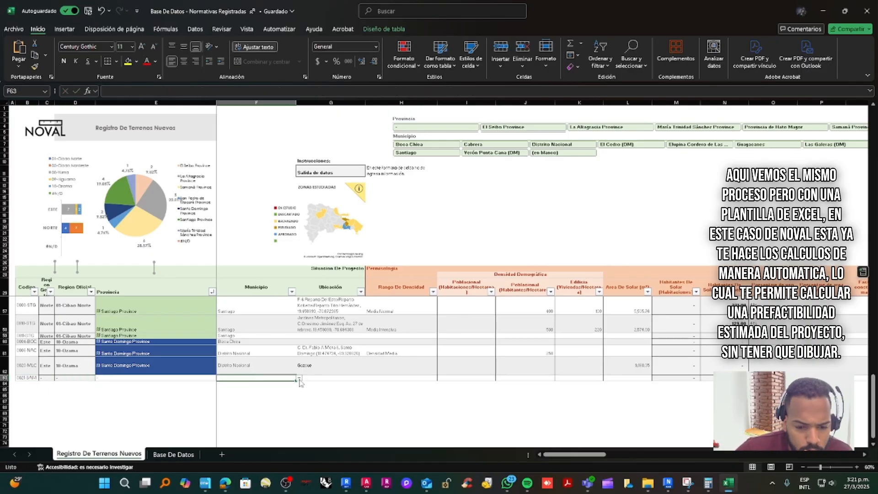
left_click(299, 379)
left_click(234, 484)
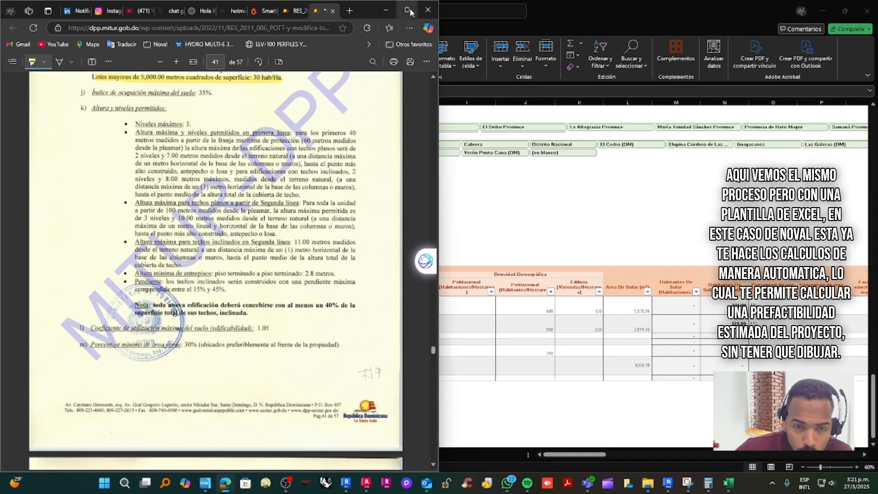
left_click(428, 10)
left_click(247, 79)
Step: Switch to AutoCAD and export the property-line polyline to Google Earth, naming both the group and the file "2501SAM-Linea de Propiedad"
left_click(366, 483)
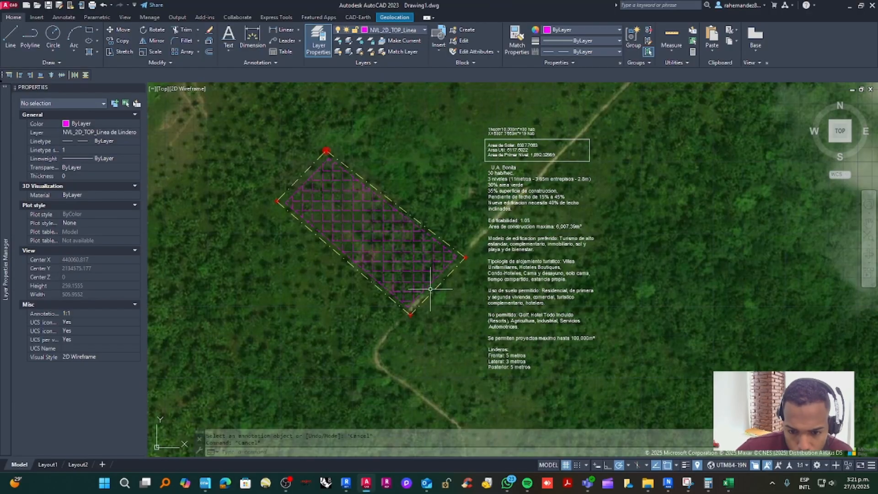
left_click(436, 287)
left_click(353, 19)
left_click(261, 39)
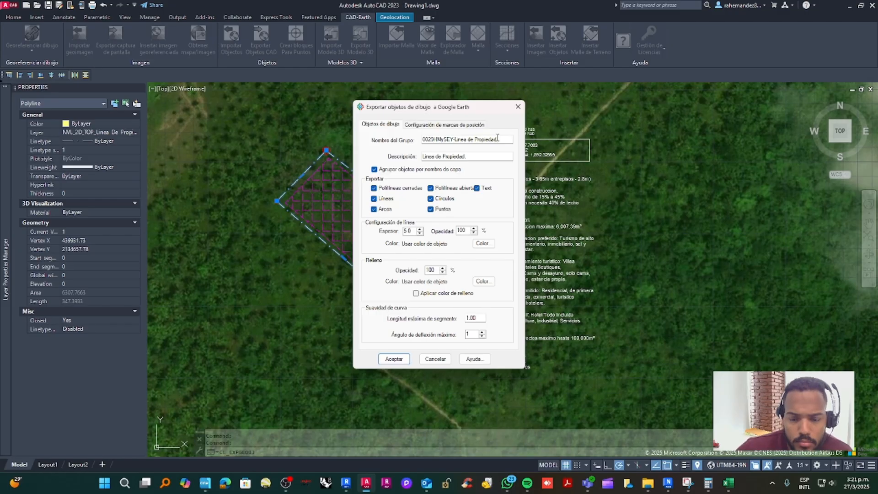
type("2501SAM")
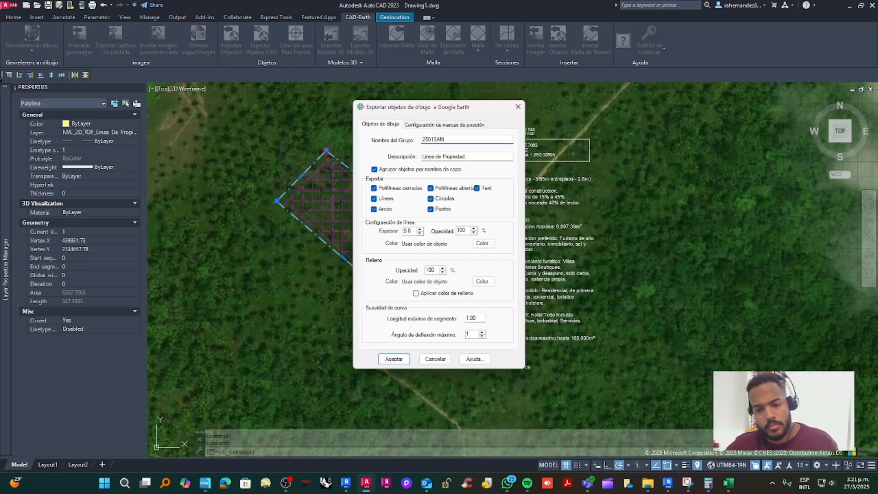
type("-Linea de Prop")
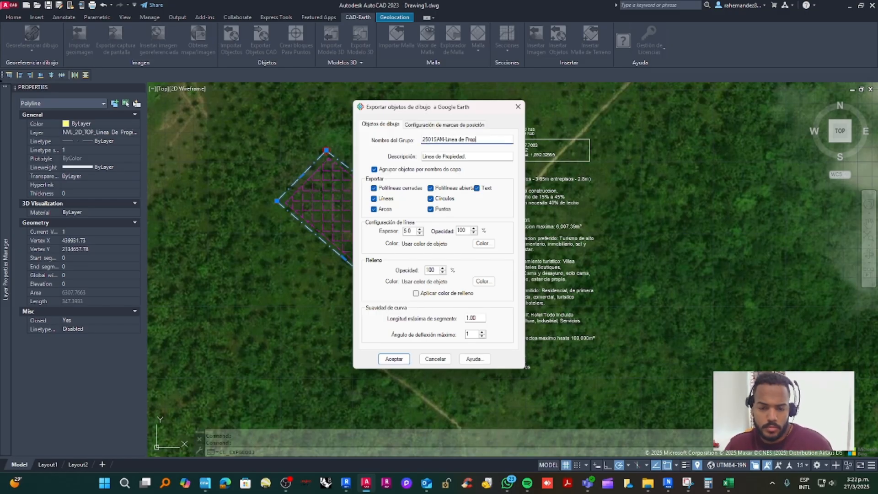
type("iedad")
left_click(393, 359)
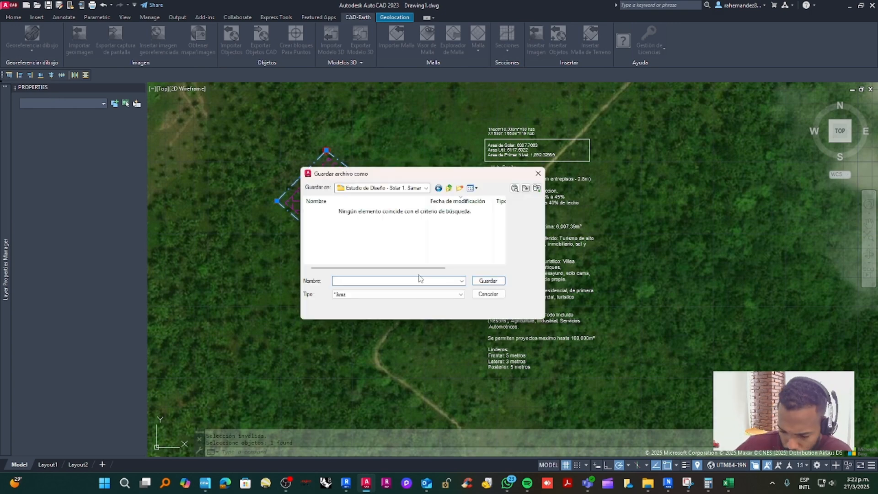
type("2501SAM-Linea de Propiedad")
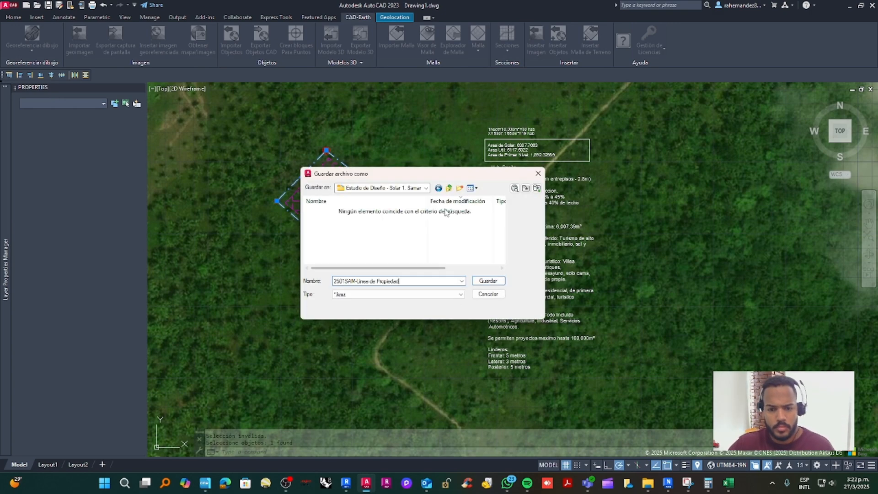
left_click(489, 278)
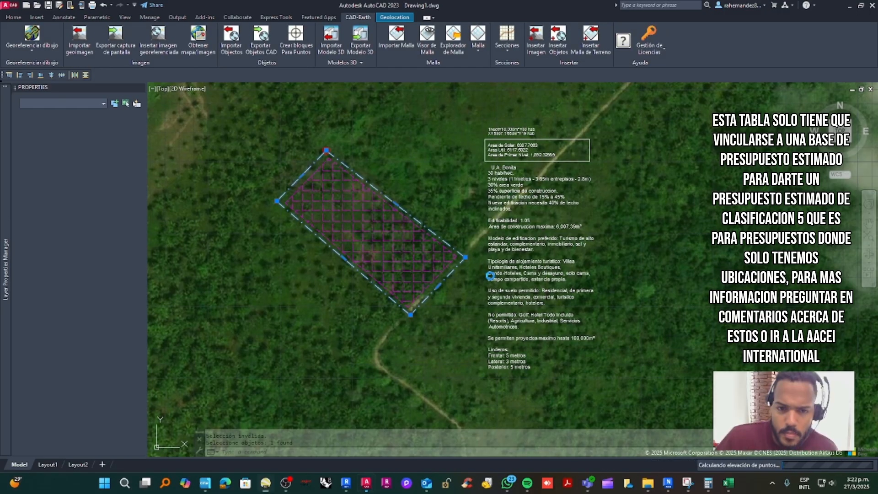
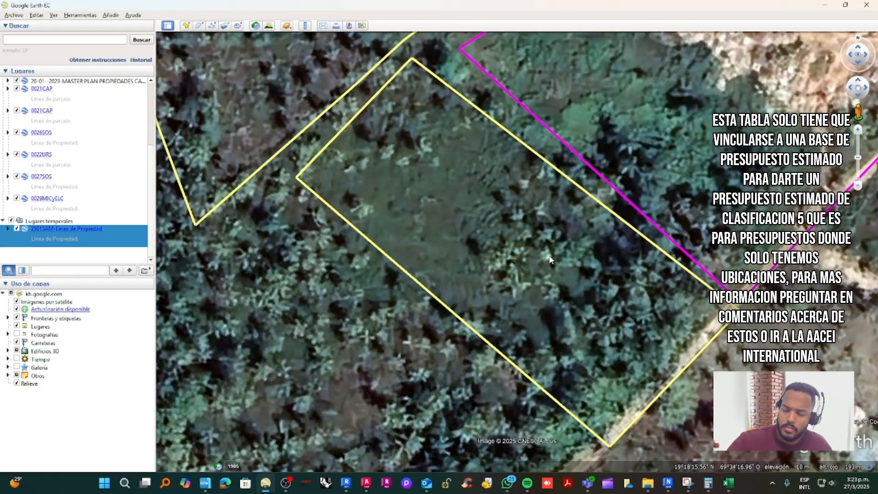
Step: Examine the parcel's surroundings in Google Earth, then look through the municipality table in Excel's Base De Datos sheet
scroll(549, 258, "down", 5)
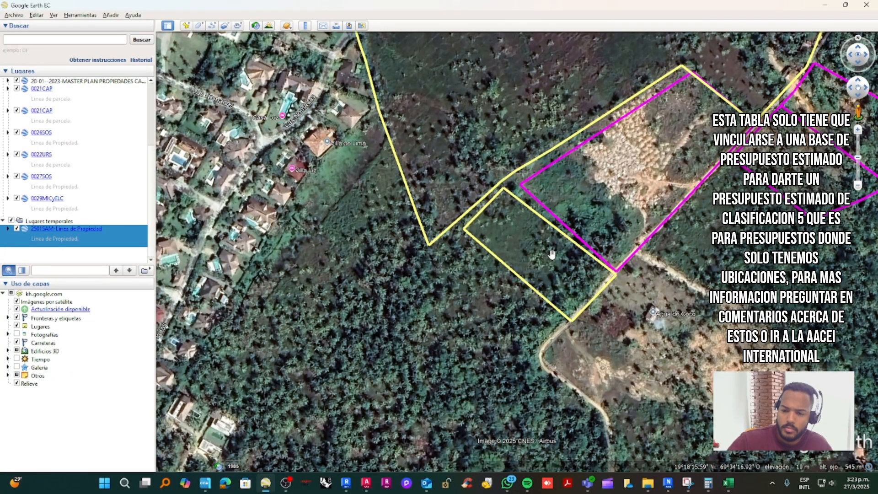
scroll(555, 253, "down", 10)
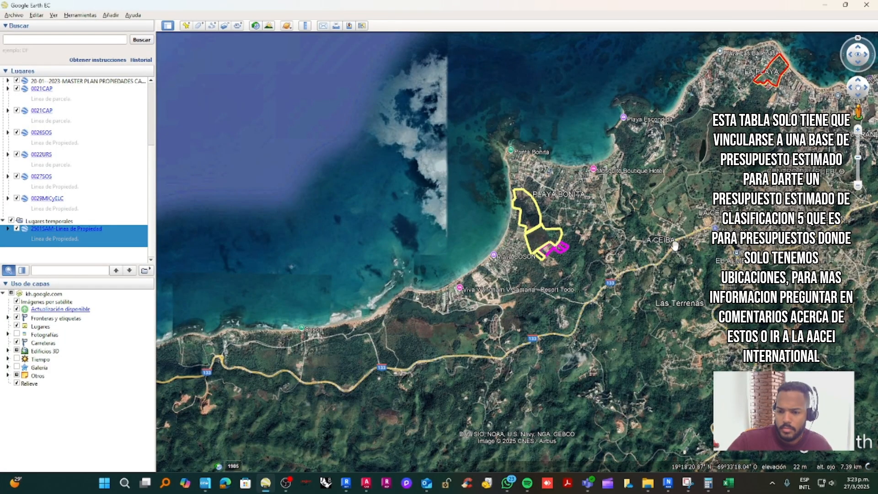
key("alt+Tab")
left_click(168, 455)
scroll(249, 317, "up", 12)
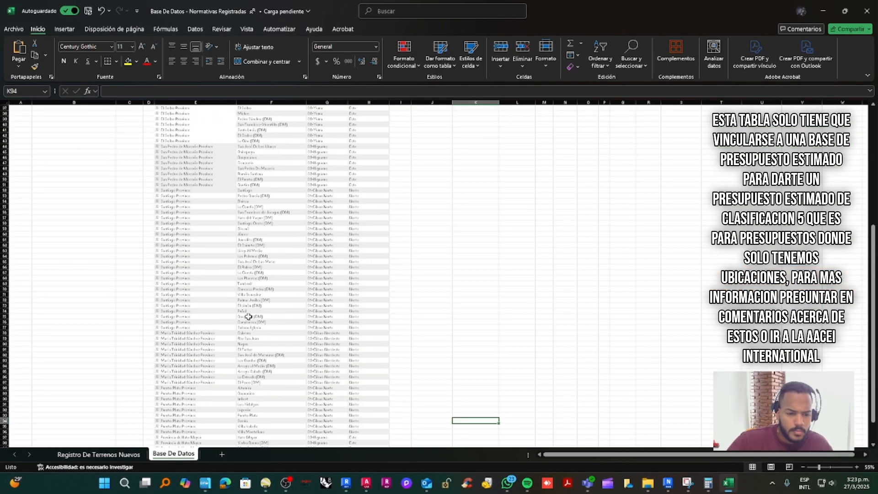
scroll(249, 316, "up", 5)
scroll(262, 121, "up", 2, "ctrl")
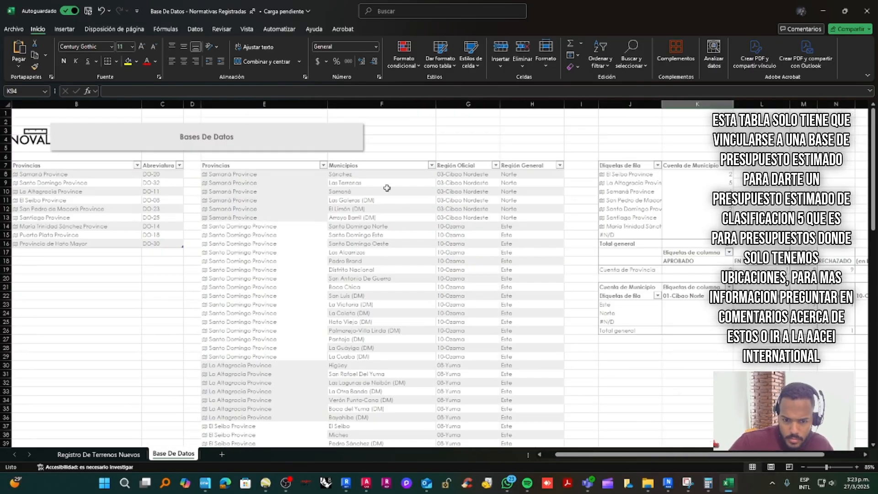
Step: Return to the land register and enter Las Terrenas as the new record's municipality in F63
left_click(344, 182)
left_click(98, 454)
left_click(266, 378)
type("Las")
left_click(393, 401)
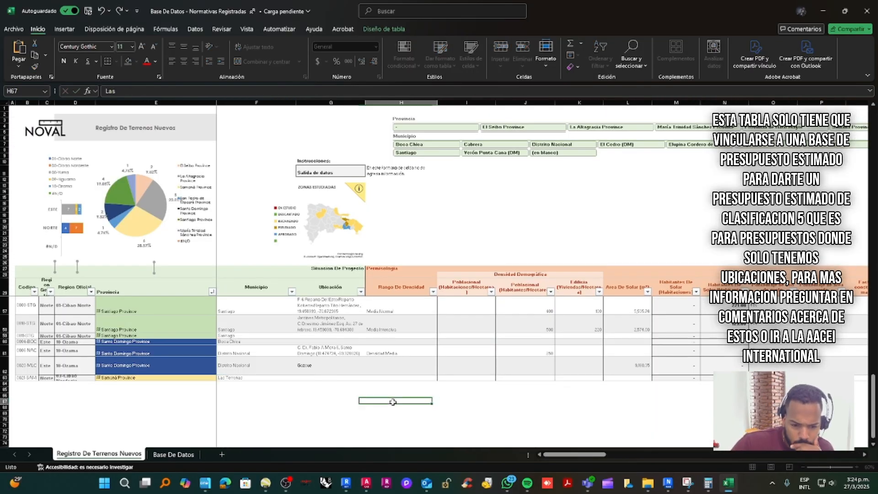
Step: Clear and reselect the municipality in F63 as Las Terrenas, checking the parcel's location in Google Earth
left_click(247, 377)
key("BackSpace")
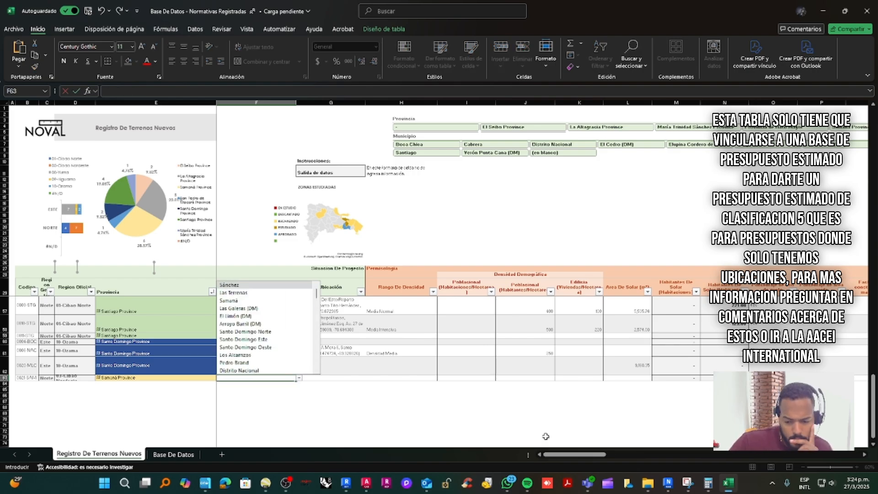
left_click(268, 483)
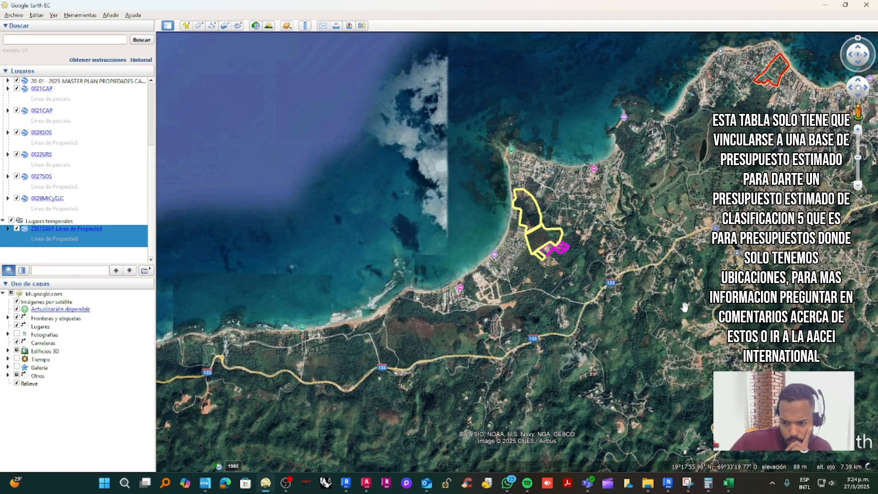
scroll(678, 301, "up", 1)
left_click_drag(627, 340, 557, 287)
left_click(266, 483)
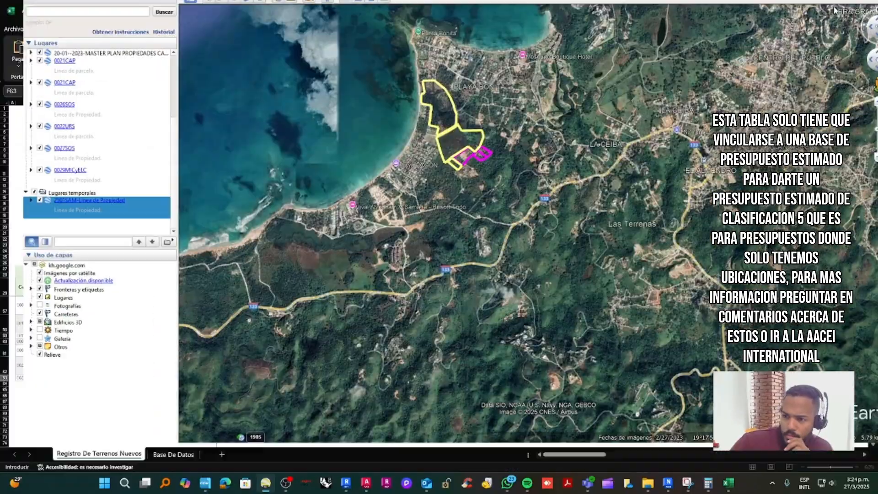
left_click(245, 294)
left_click(336, 395)
Step: Select location cell G63, then recentre Google Earth on the exported parcel and open that area in Google Maps
left_click(344, 378)
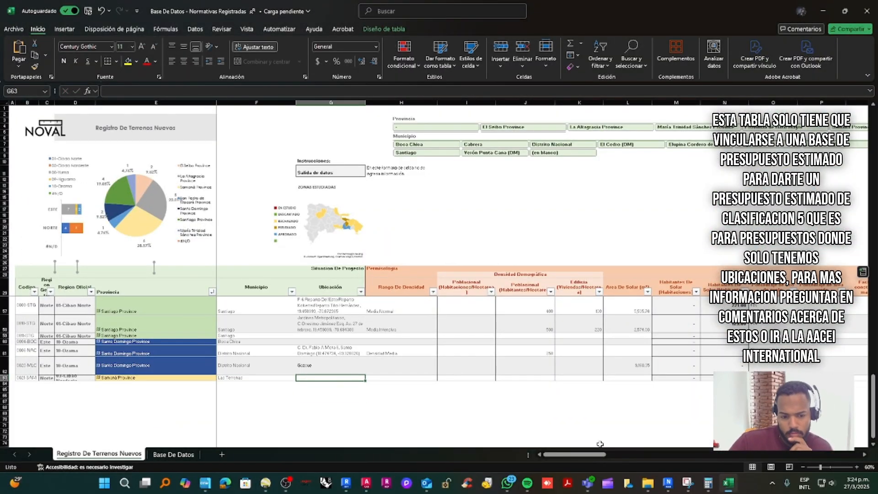
left_click(266, 483)
scroll(452, 197, "up", 3)
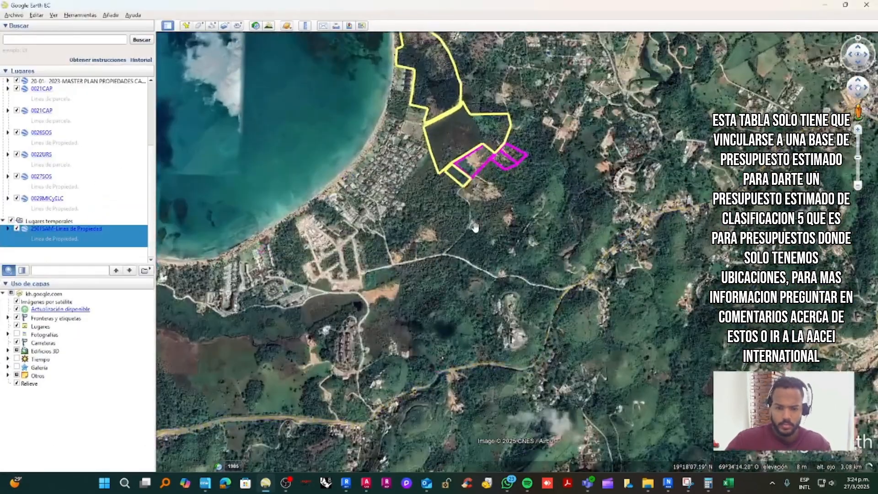
left_click_drag(440, 178, 455, 294)
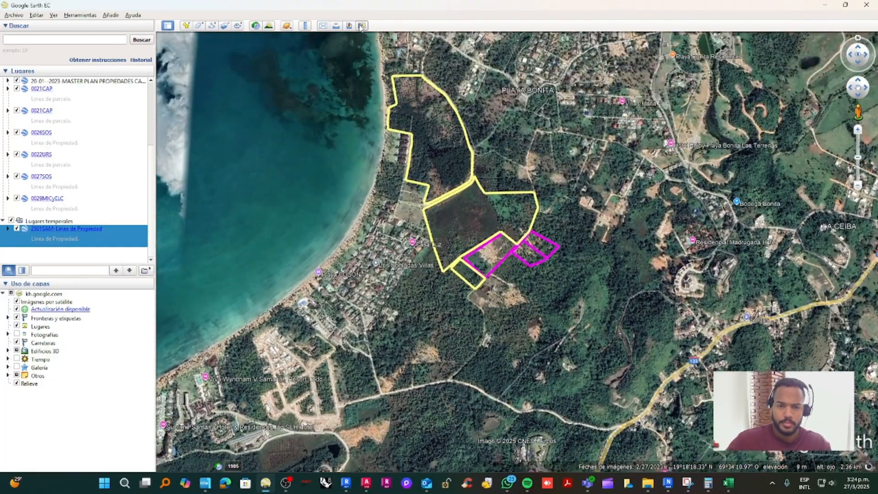
left_click(362, 26)
Step: Copy the coordinates 19.304242, -69.570814 of the parcel's roadside corner from Google Maps and paste them into G63 in Excel
scroll(431, 253, "up", 5)
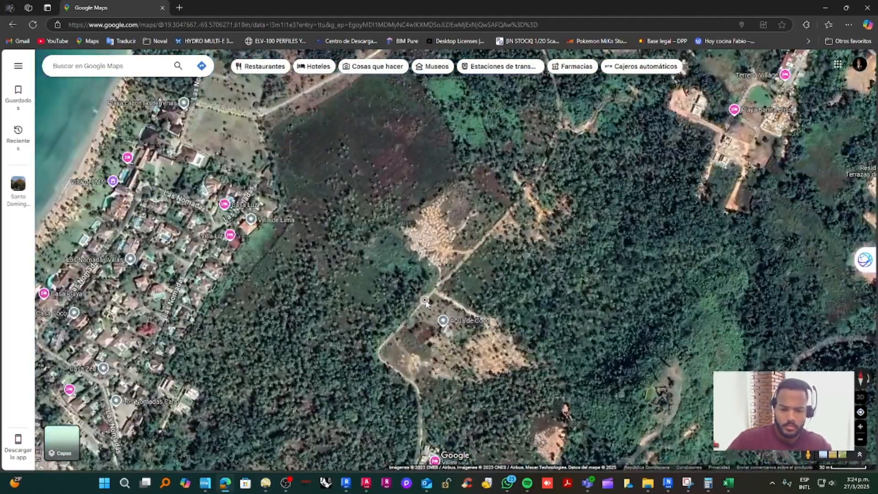
left_click(425, 303)
left_click(453, 457)
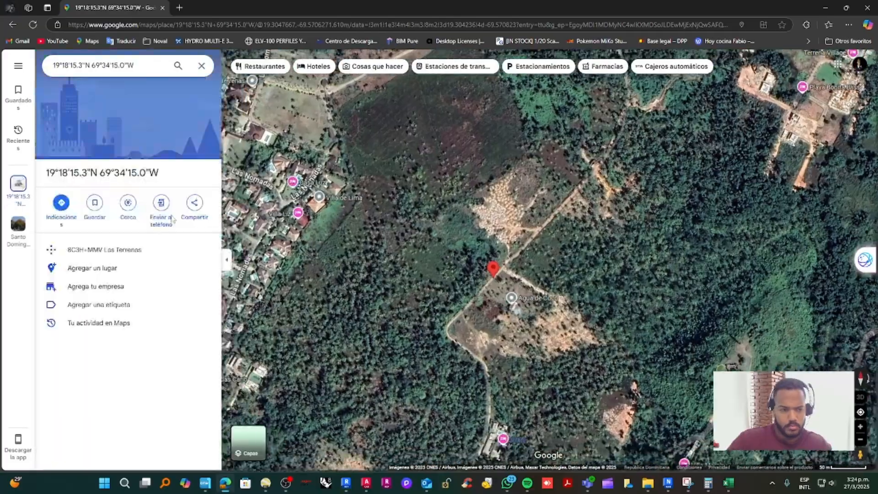
left_click(550, 262)
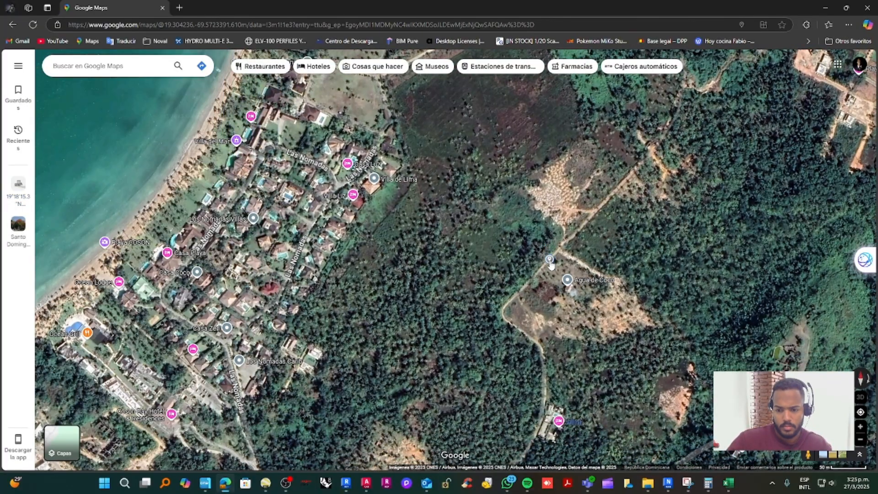
left_click(550, 265)
left_click_drag(485, 452, 423, 457)
key("ctrl+c")
left_click(728, 483)
key("ctrl+v")
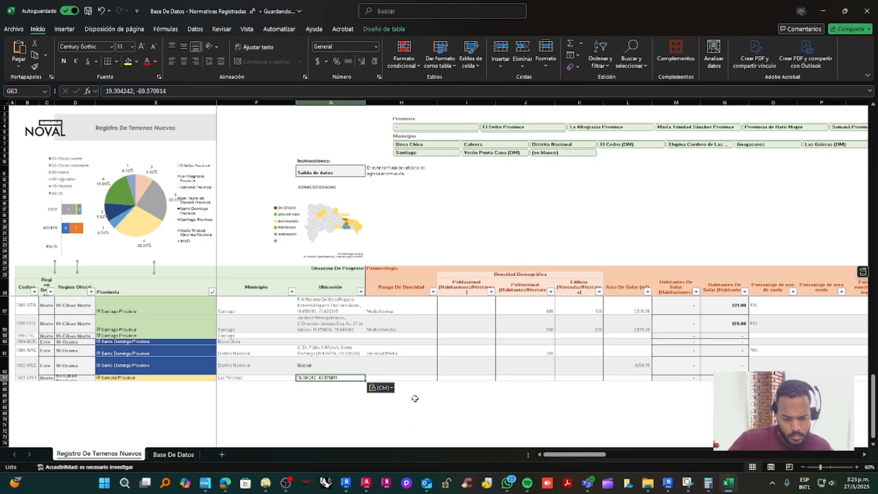
Step: Enter 30 as the population density per hectare in I63 and fit column I to its contents
left_click(471, 378)
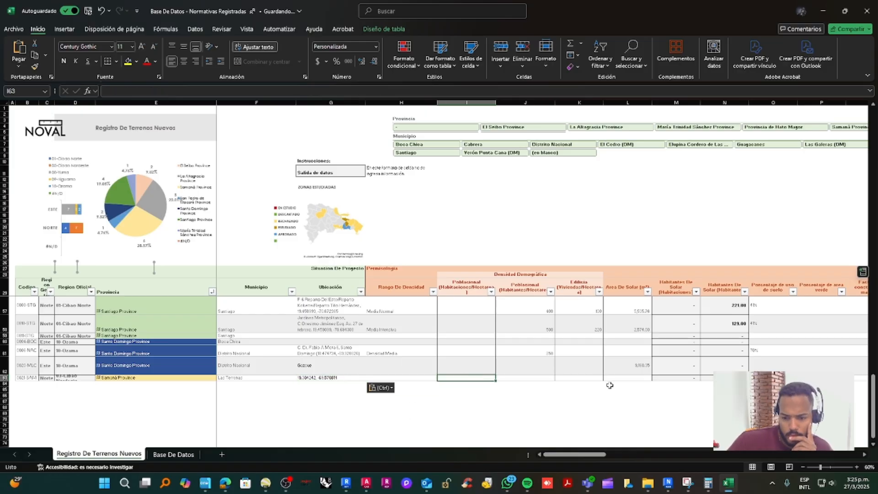
type("30")
key("Return")
double_click(495, 102)
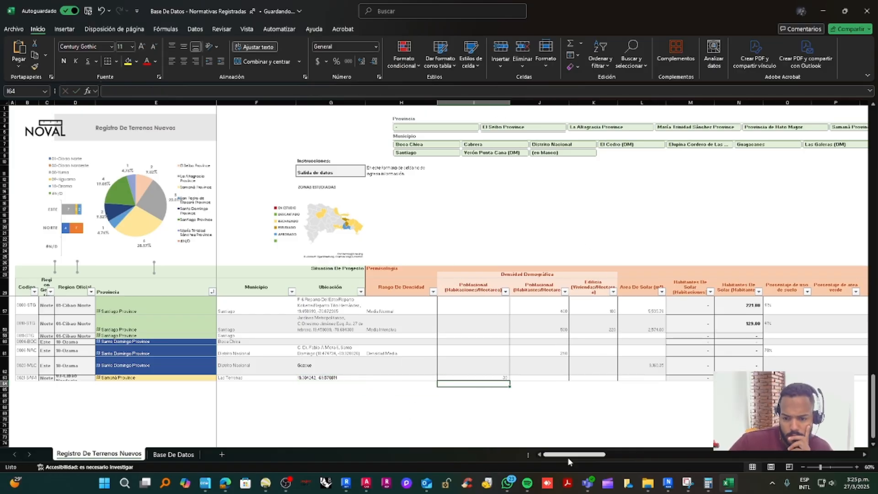
Step: Arrange Excel beside the AutoCAD drawing and enter the plot area from the drawing's note, 6307.77 m², in L63
key("super+Left")
left_click(524, 289)
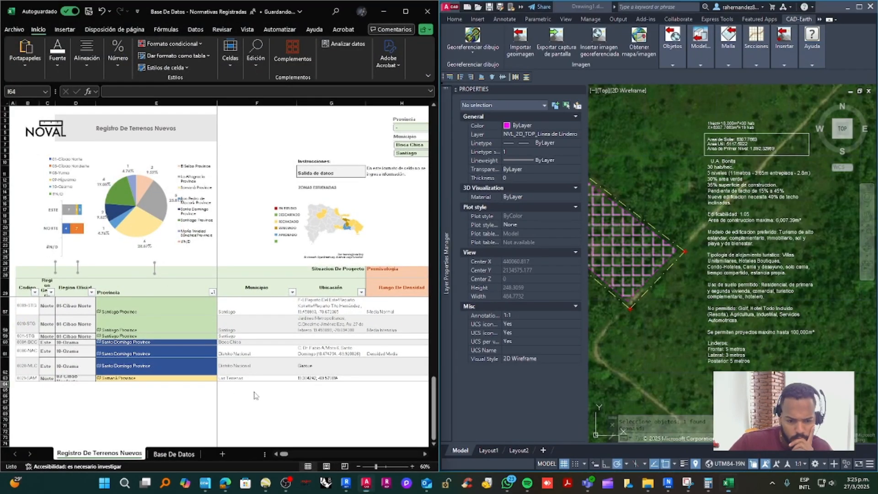
left_click_drag(284, 454, 300, 454)
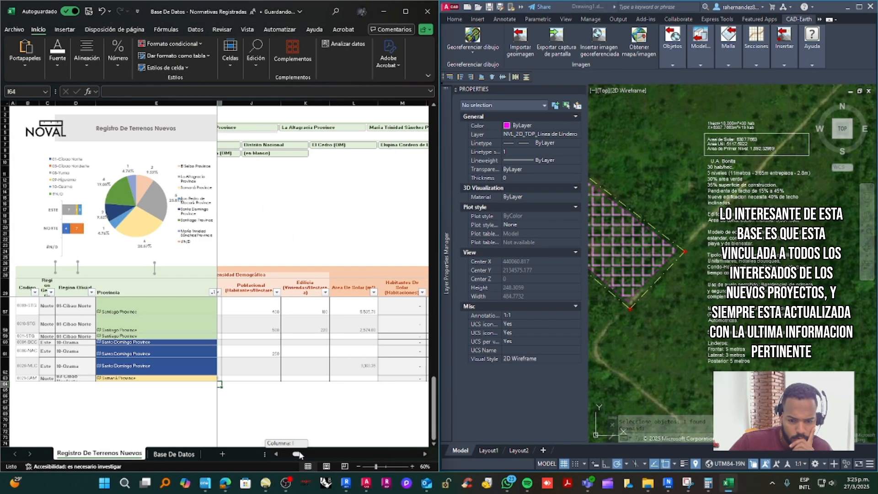
left_click(371, 379)
type("6307.")
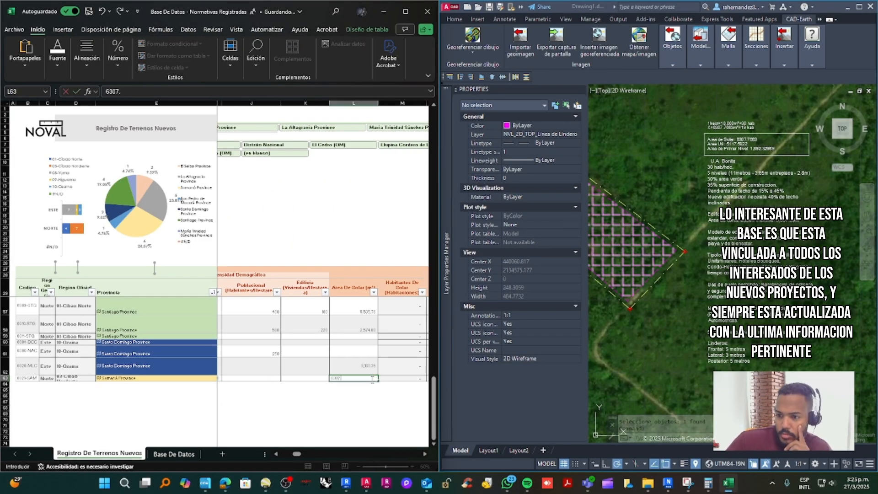
key("Return")
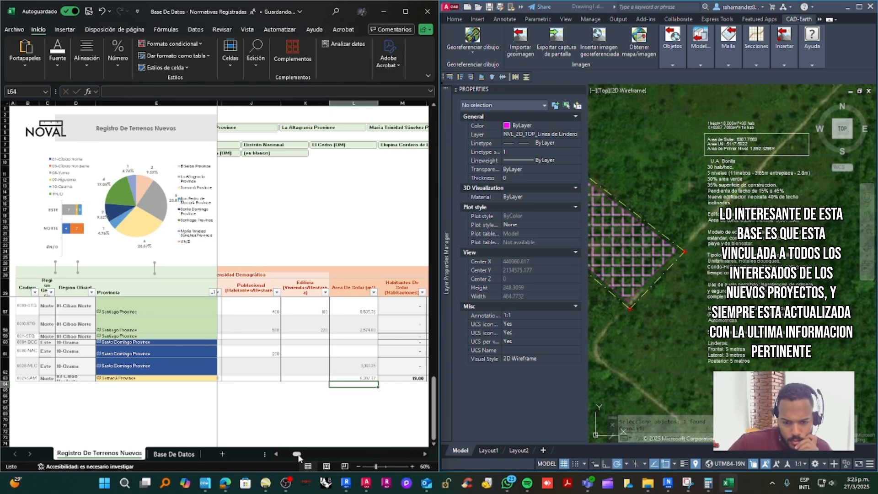
Step: Enter 30% as the land-use percentage in O63 and change the construction-surface percentage in the AutoCAD note to 30%
left_click_drag(296, 454, 306, 454)
left_click(291, 383)
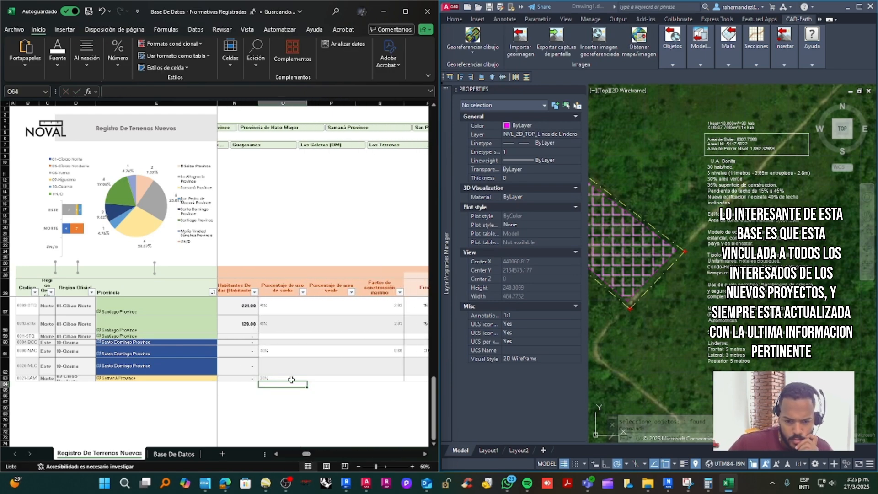
left_click(331, 378)
left_click(283, 378)
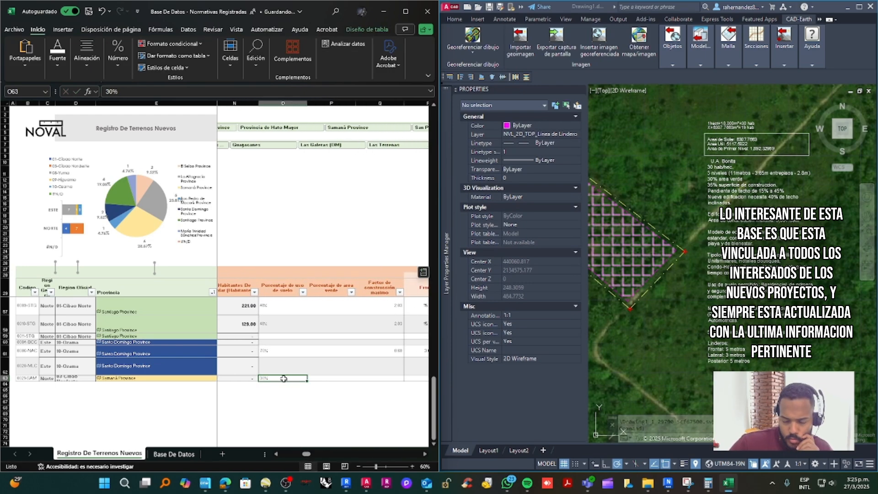
double_click(712, 185)
key("BackSpace")
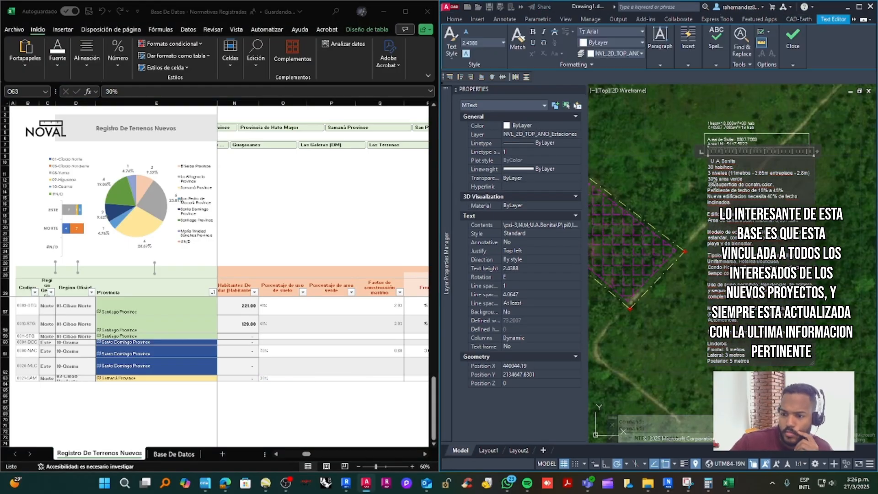
type("0")
Step: Enter 30% as the green-area percentage in P63 and 1.05 as the maximum construction factor in Q63
left_click(316, 379)
type("30%")
key("Return")
left_click(374, 379)
type("1.05")
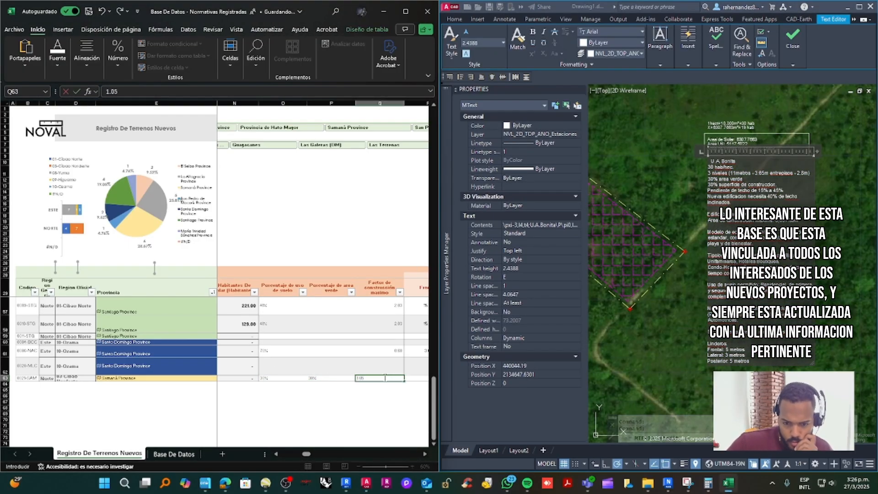
key("Return")
Step: Enter the boundary setbacks in row 63: front 5 m, rear 3 m, right side 3 m and left side 5 m
scroll(303, 377, "right", 3)
left_click(303, 377)
type("5")
key("Return")
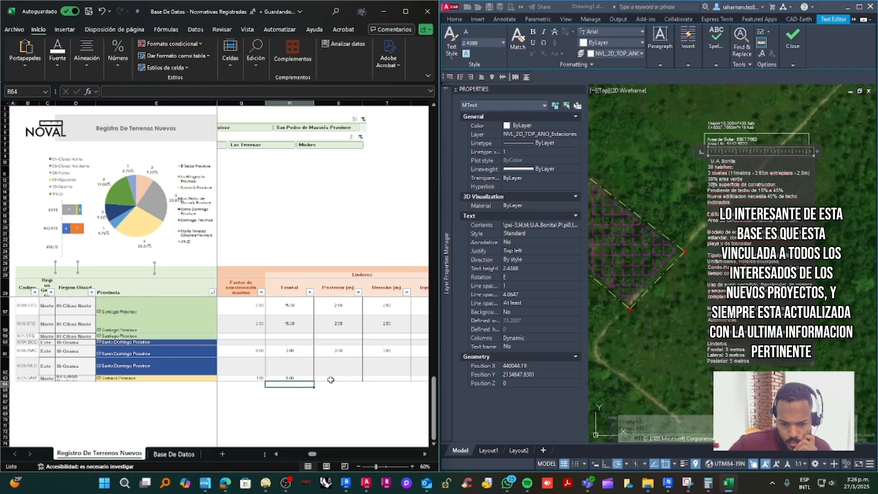
left_click(340, 378)
type("3")
left_click(383, 379)
type("3")
key("Return")
double_click(424, 454)
left_click(340, 377)
type("5")
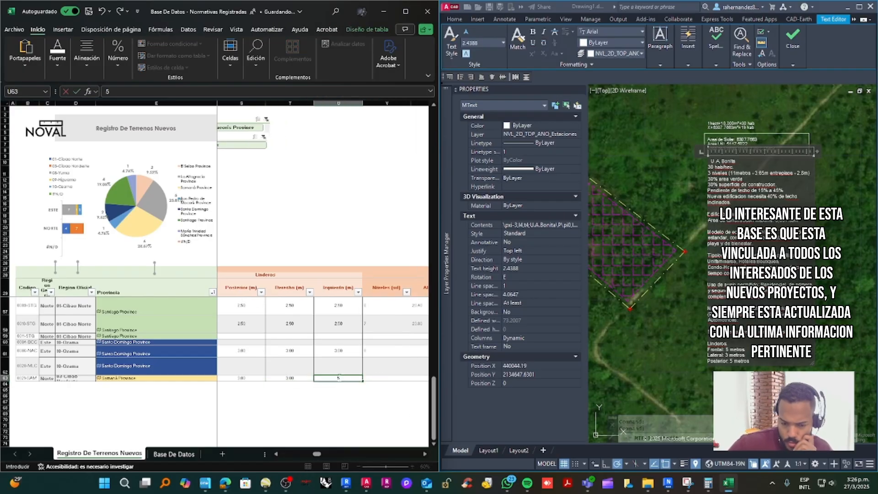
key("Return")
Step: Enter 3 as the number of levels and 11 m as the height in W63 for the Las Terrenas plot
left_click(393, 378)
type("3")
key("Return")
double_click(425, 454)
left_click(347, 378)
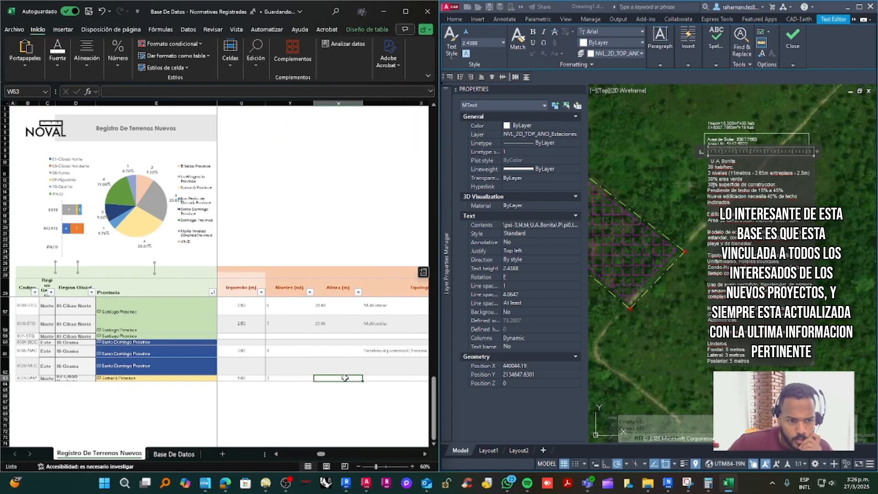
type("11")
key("Return")
Step: Copy the list of tourist lodging types from the AutoCAD note and paste it into typology cell X63
left_click(376, 377)
left_click(755, 221)
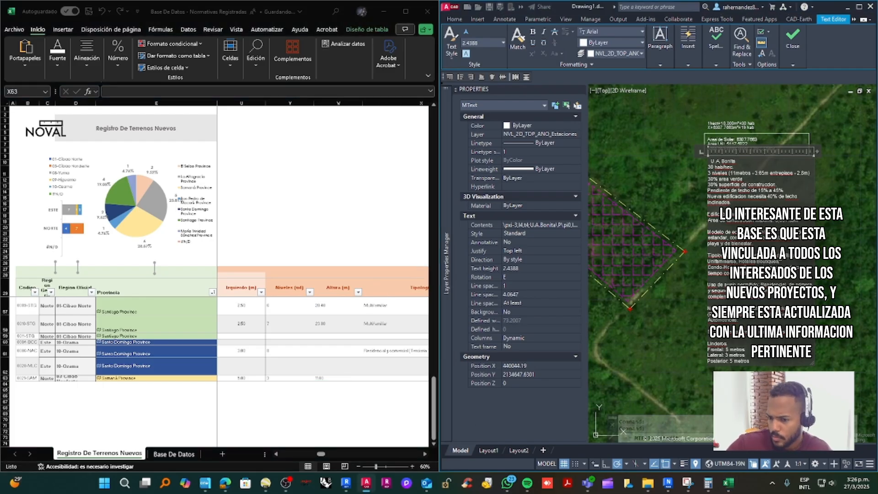
key("ctrl+c")
left_click(495, 254)
right_click(772, 266)
left_click(794, 35)
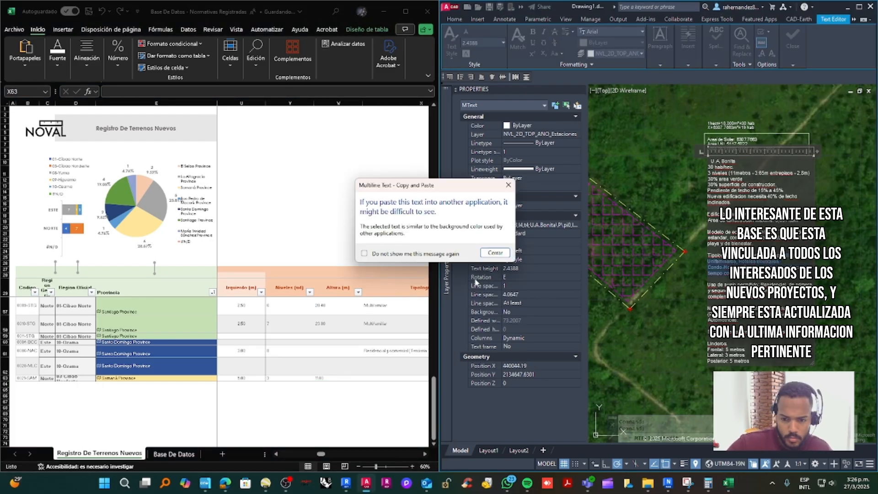
left_click(495, 254)
left_click(391, 378)
key("ctrl+v")
Step: Enter 11 as the maximum height and 10 as the minimum height in row 63
scroll(384, 425, "right", 5)
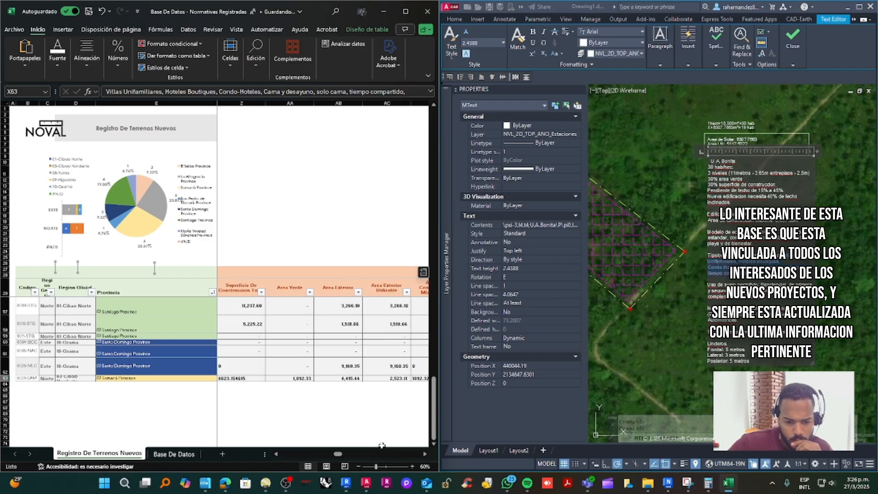
scroll(360, 441, "right", 3)
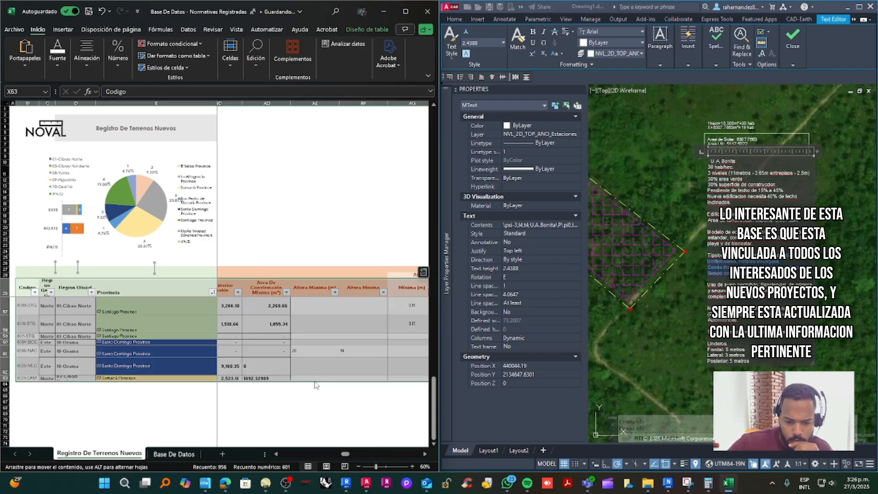
left_click(315, 378)
type("11")
left_click(352, 380)
type("10")
key("Return")
Step: Enter the storey heights from the note in row 63: 2.8 m as the minimum and 3.65 m in AH63
left_click_drag(345, 454, 373, 466)
left_click(328, 391)
type("2.8")
key("Return")
left_click(365, 387)
type("3.65")
key("Return")
Step: Enter 15 as the minimum roof slope in AQ63 and format the cell as a percentage
left_click_drag(357, 453, 359, 453)
left_click(412, 467)
left_click(425, 454)
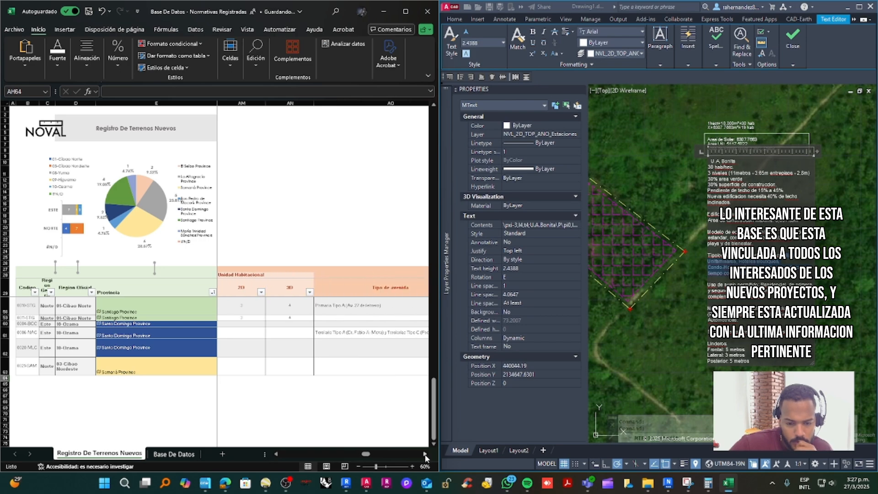
left_click(426, 454)
left_click(313, 372)
type("15")
key("Return")
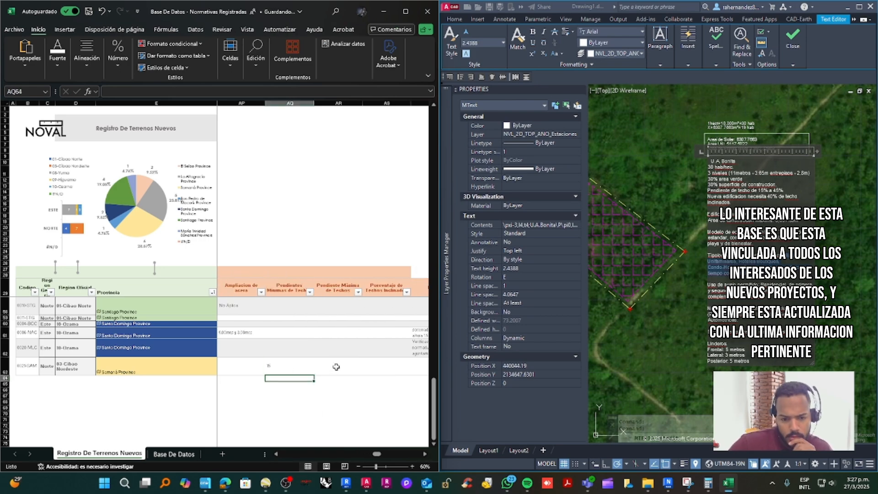
left_click(299, 365)
left_click(116, 62)
left_click(133, 104)
left_click(280, 362)
type("15")
Step: Enter 45% as the maximum roof slope in AR63 and 40% as the share of inclined roofs in AS63
left_click(335, 365)
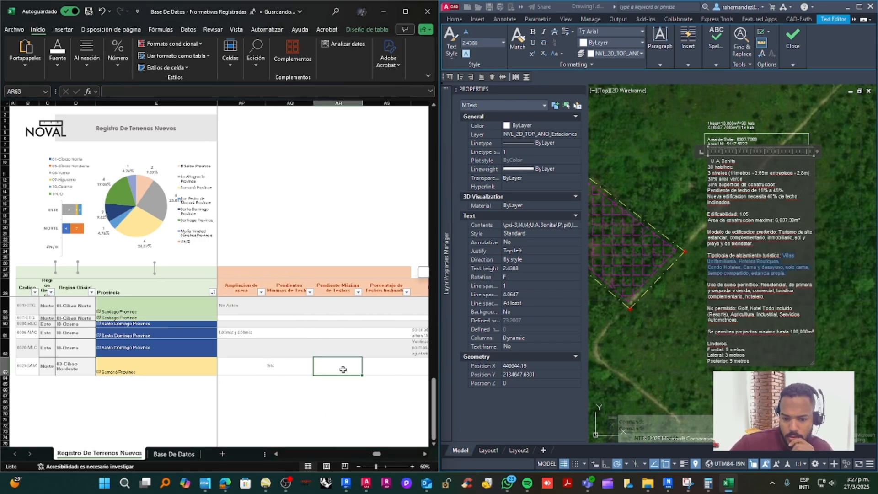
type("45")
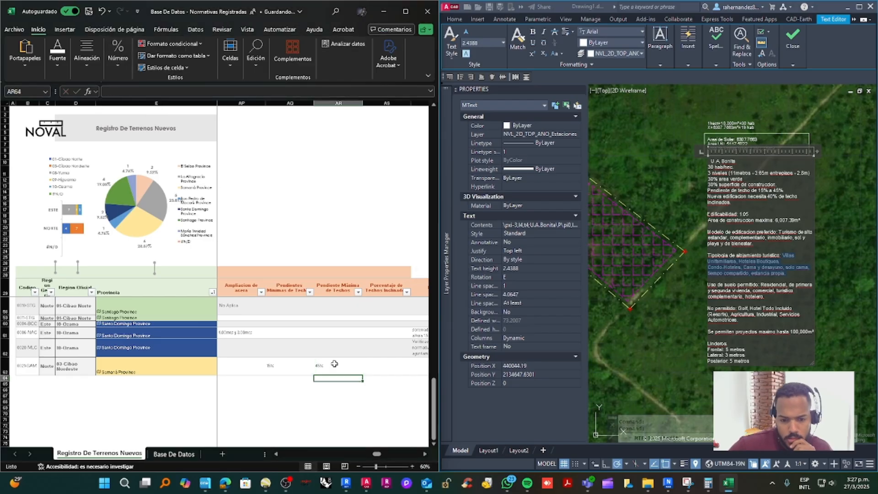
left_click(405, 362)
type("40")
left_click(118, 58)
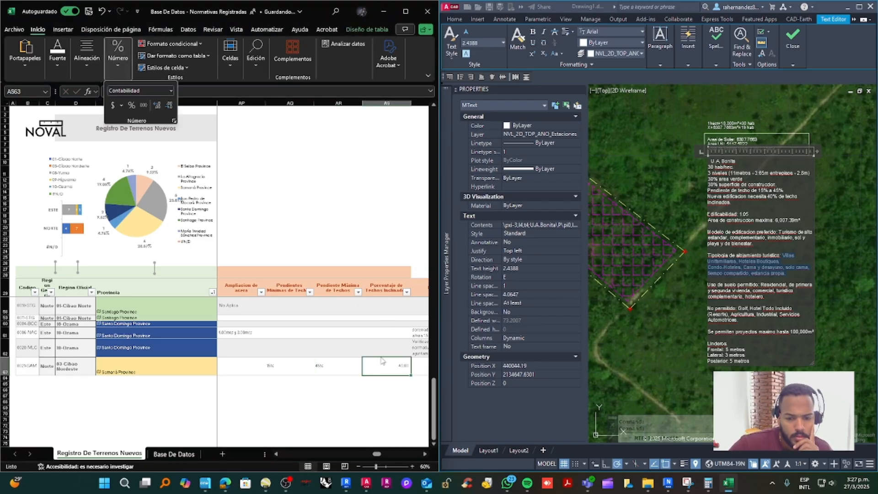
left_click(366, 371)
type("40")
key("Return")
Step: Enter 27/3/2025 as the entry and exit dates in AU63 and AV63, and set the status in AW63 to ESTUDIADO
double_click(425, 457)
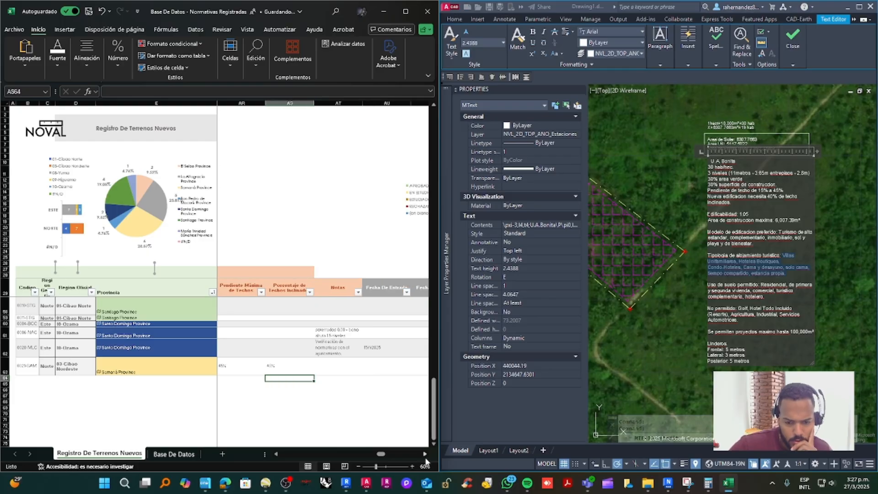
left_click(380, 366)
type("27/3/2025")
double_click(425, 455)
left_click(333, 369)
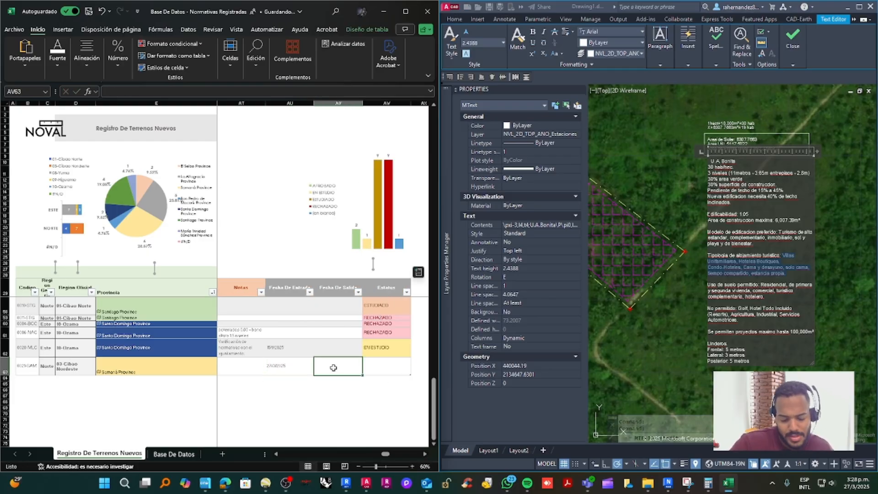
type("27/3/2025")
left_click(395, 371)
type("ESTUDIADO")
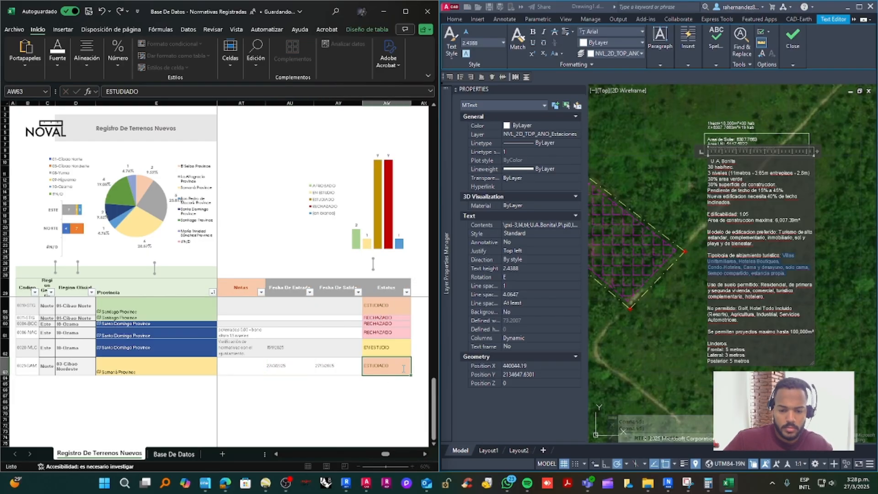
left_click(346, 425)
Step: Maximize Excel and delete the empty table row 64 below the Las Terrenas record
left_click_drag(385, 454, 278, 451)
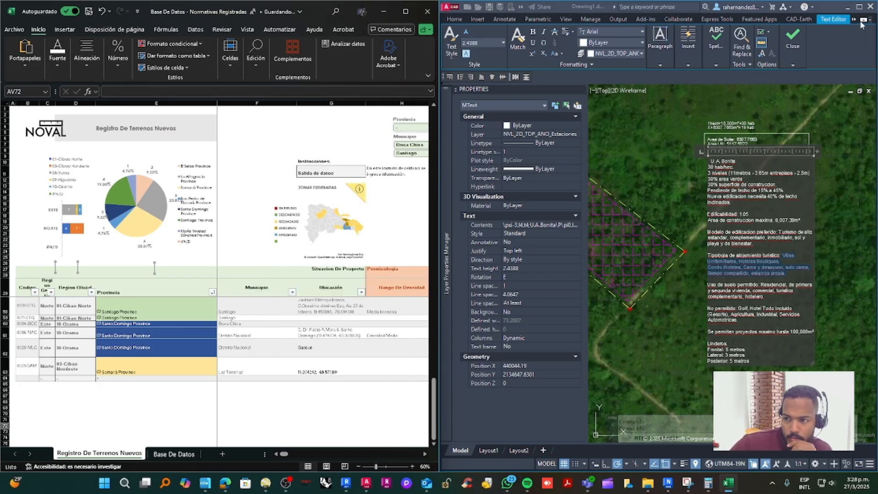
left_click(406, 12)
left_click_drag(579, 455, 549, 440)
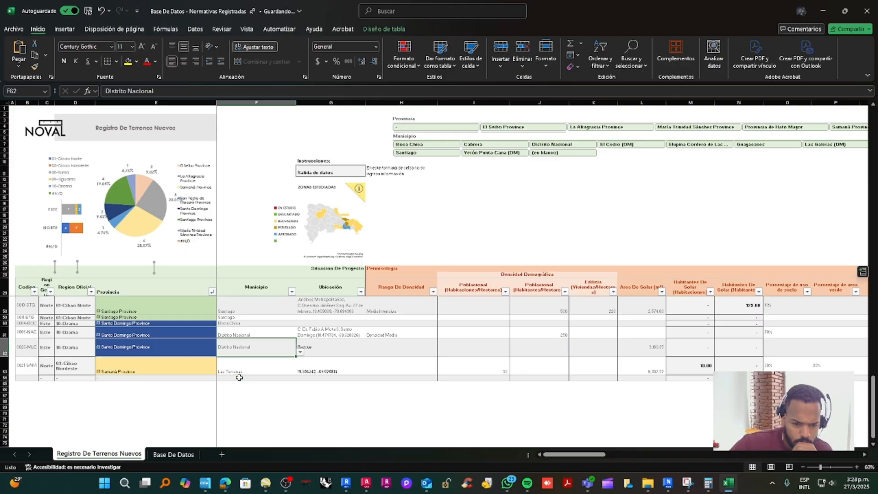
left_click(18, 378)
right_click(21, 378)
mouse_move(50, 171)
left_click(147, 186)
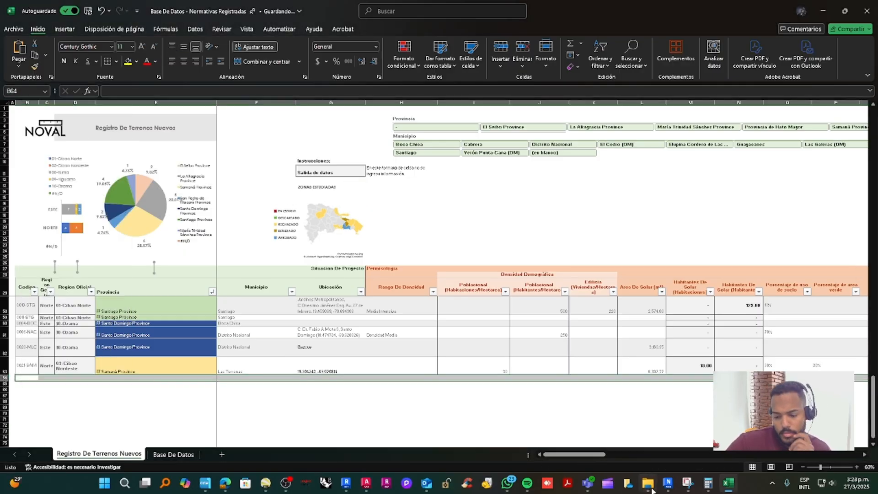
Step: Switch to AutoCAD, close the text editor on the regulations note and maximize the drawing window
left_click(367, 483)
scroll(672, 351, "down", 2)
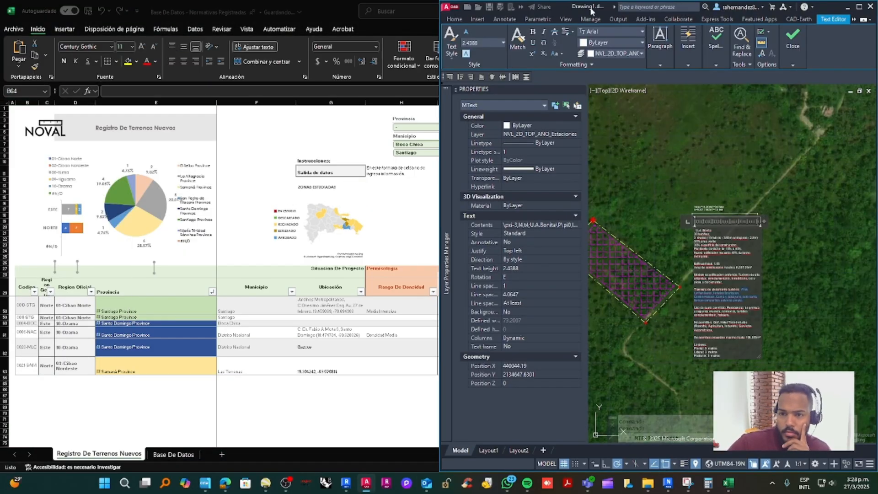
left_click(870, 9)
left_click(366, 483)
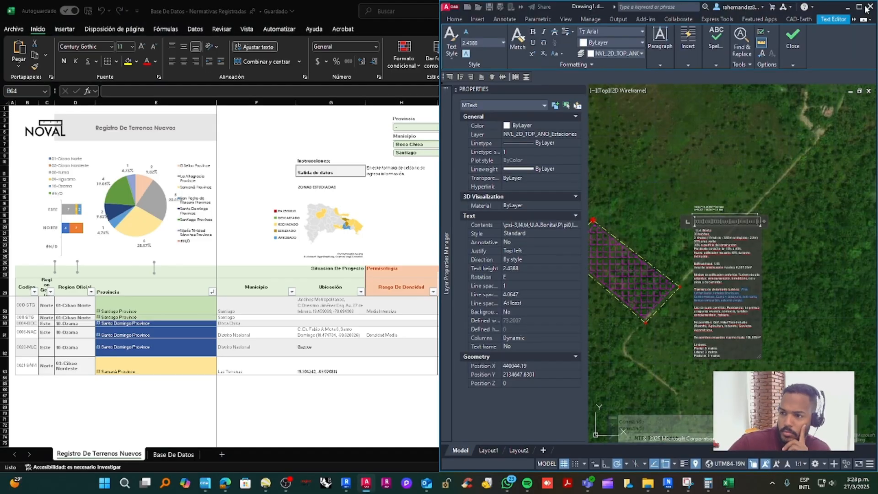
left_click(792, 39)
left_click(858, 7)
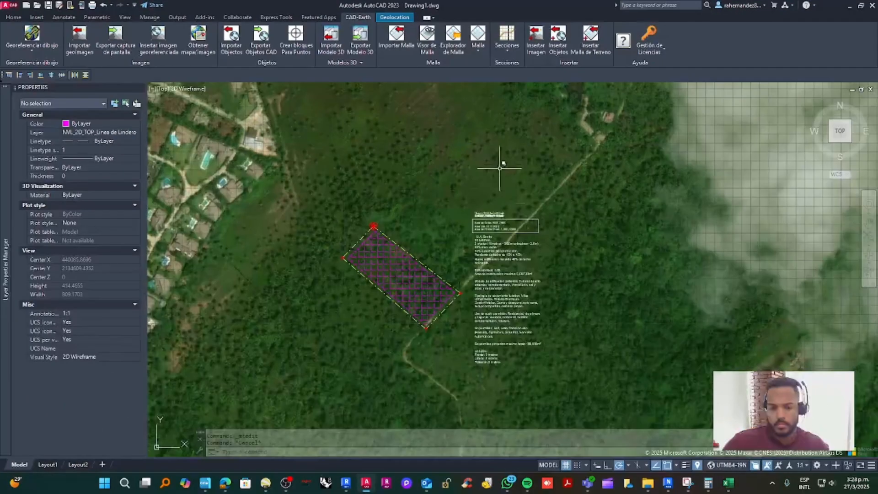